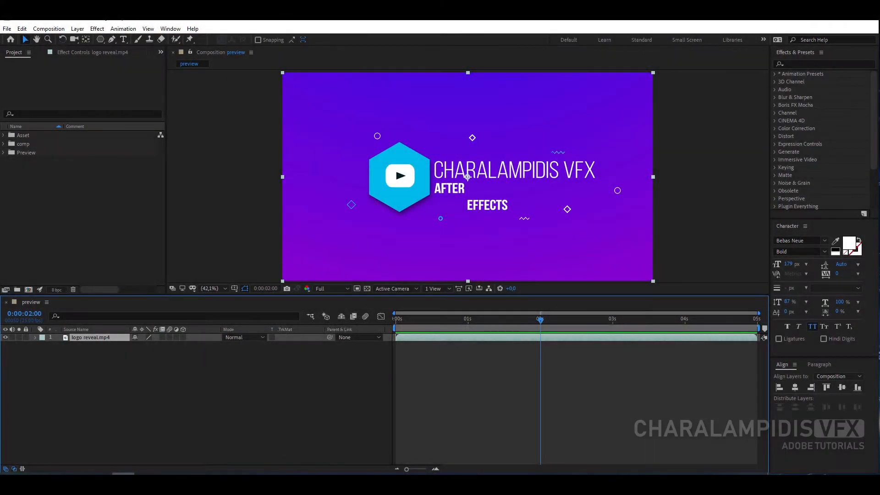
- Create a new composition named "logo reveal" at 1920 x 1080 px, 25 fps, with a duration of 0:00:05:00
{"action": "left_click", "coordinate": [48, 28]}
{"action": "left_click", "coordinate": [67, 36]}
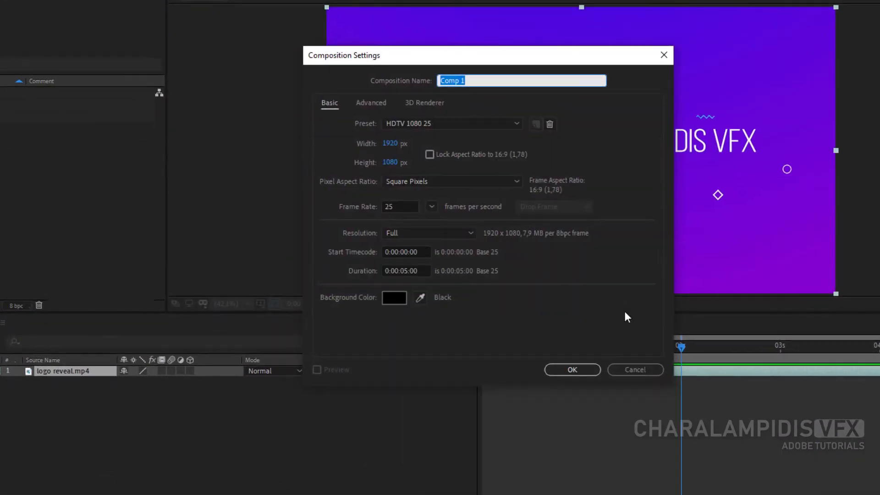
{"action": "type", "text": "k"}
{"action": "left_click", "coordinate": [391, 144]}
{"action": "left_click", "coordinate": [390, 162]}
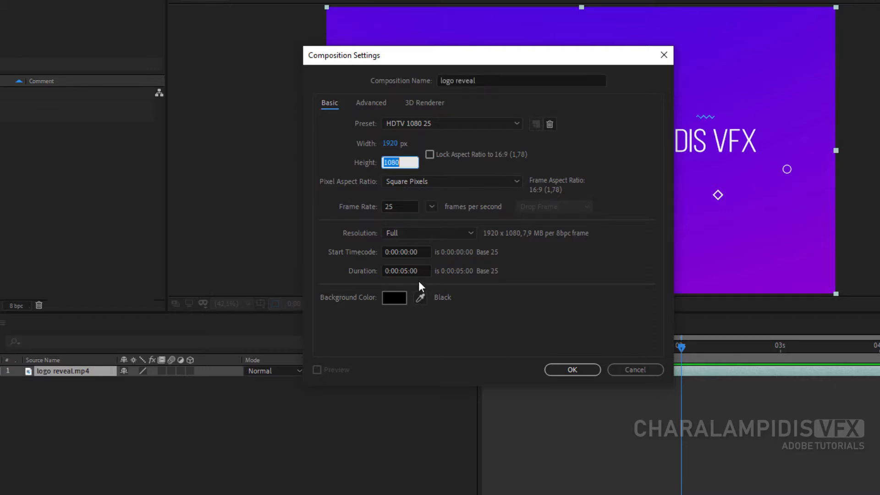
{"action": "left_click", "coordinate": [406, 271]}
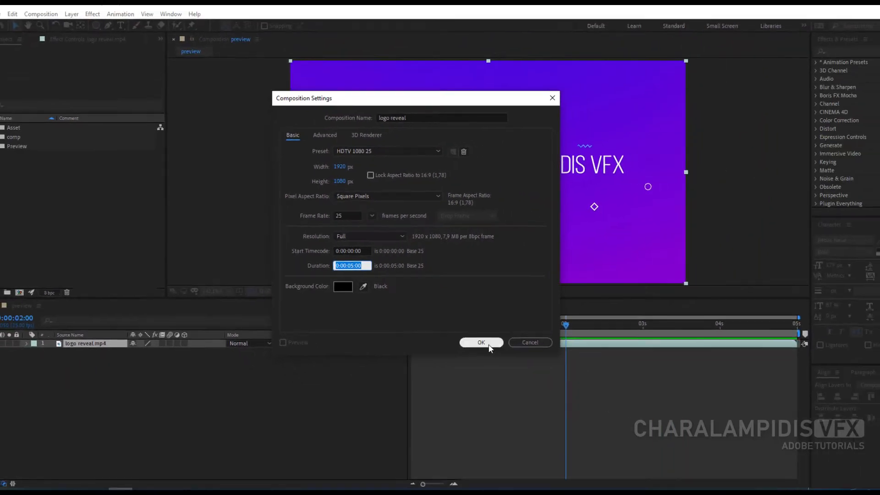
{"action": "left_click", "coordinate": [489, 347]}
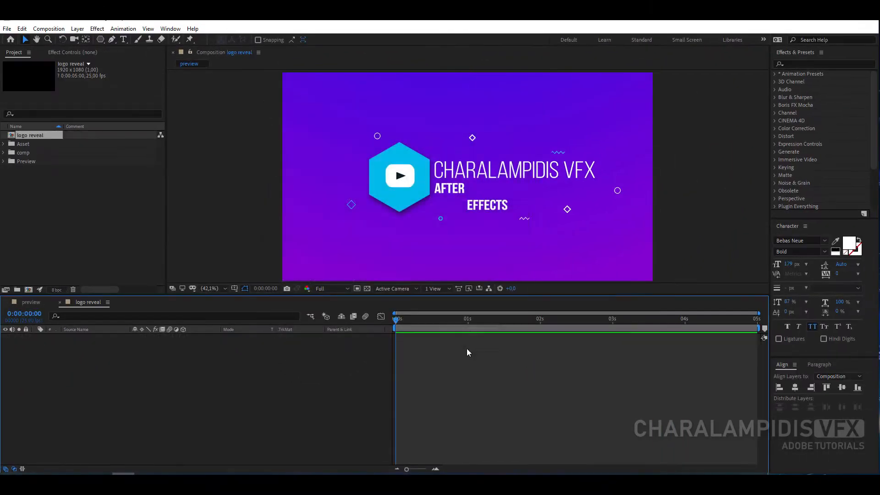
- Show the Title/Action Safe guides and draw a light blue polygon from the composition's centre, with an outer radius of about 202
{"action": "left_click", "coordinate": [99, 40]}
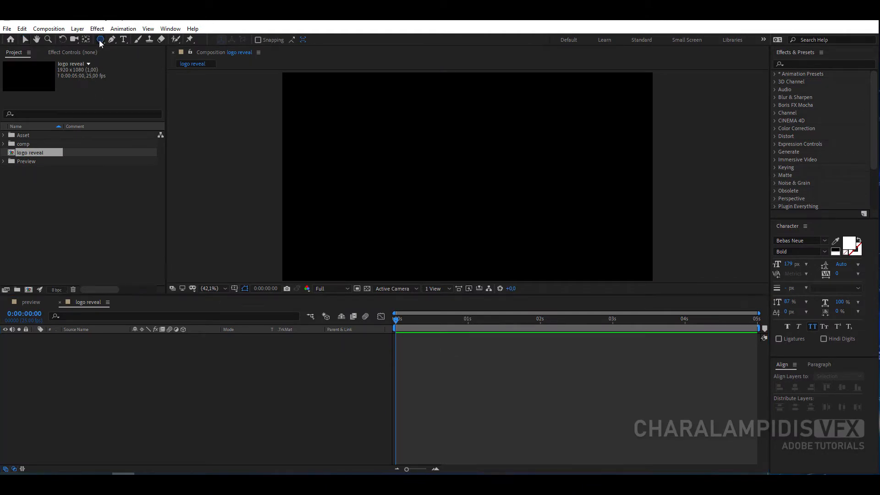
{"action": "left_click", "coordinate": [142, 69]}
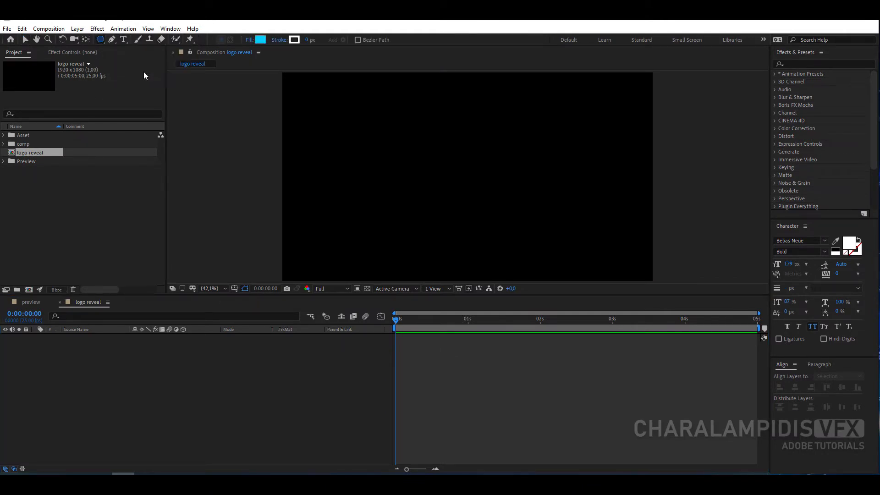
{"action": "left_click", "coordinate": [260, 40]}
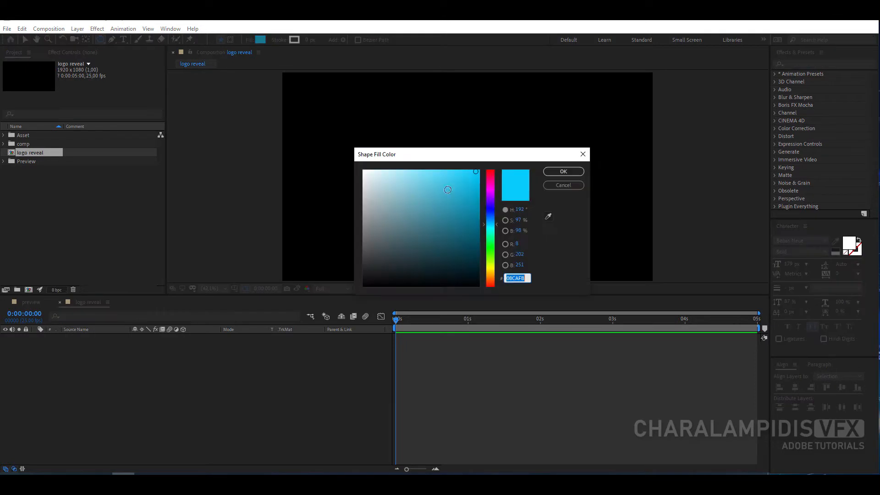
{"action": "left_click", "coordinate": [411, 173]}
{"action": "left_click", "coordinate": [556, 174]}
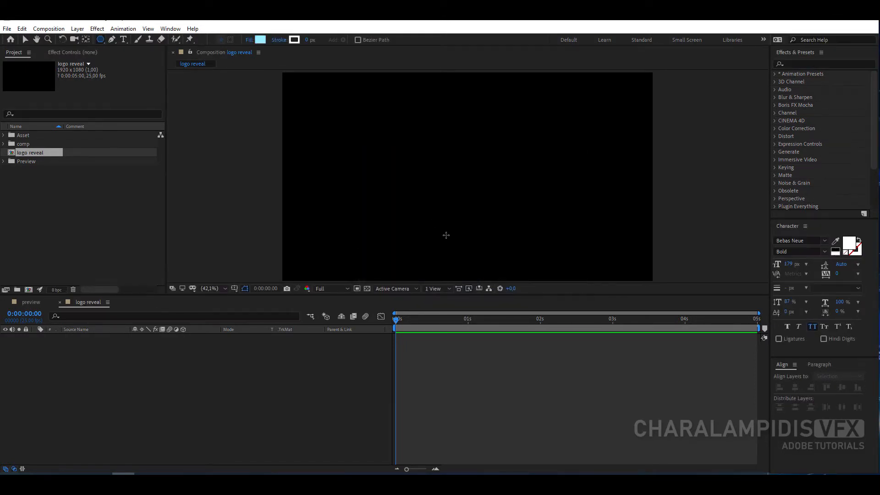
{"action": "left_click", "coordinate": [233, 290]}
{"action": "left_click", "coordinate": [257, 297]}
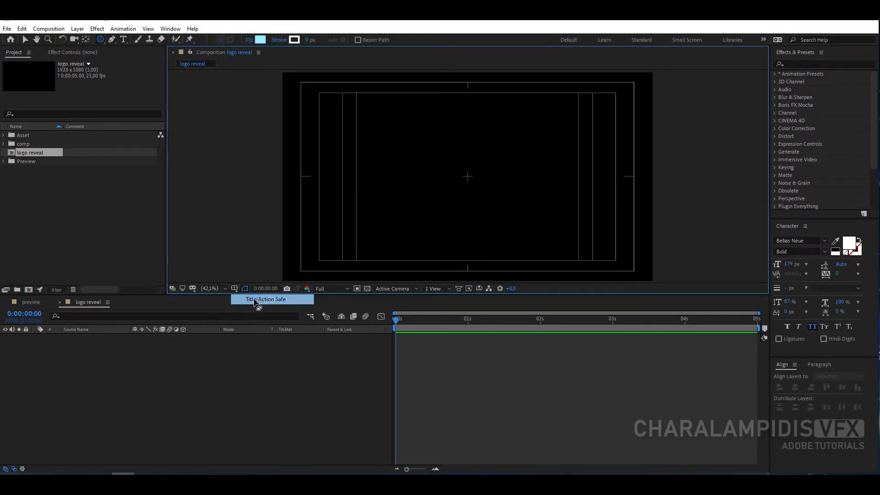
{"action": "left_click_drag", "start_coordinate": [468, 175], "coordinate": [468, 137]}
- Rename the polygon's shape layer as BG
{"action": "left_click", "coordinate": [95, 337]}
{"action": "key", "text": "Return"}
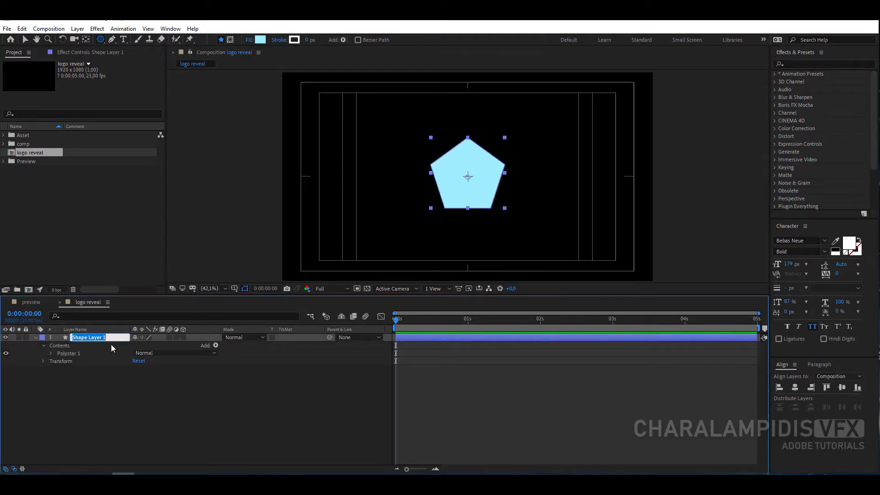
{"action": "type", "text": "BG"}
{"action": "key", "text": "Return"}
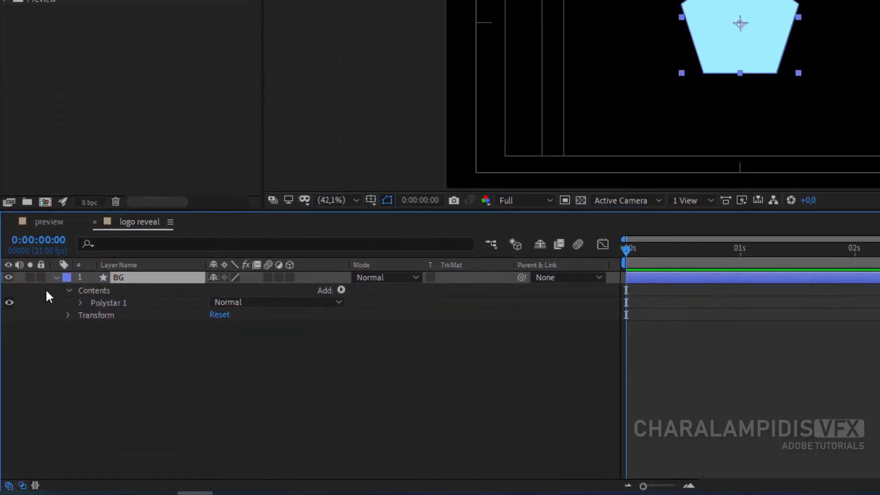
- Set the BG polygon's points to 6 and enlarge its outer radius to about 1122 so it fills the frame
{"action": "left_click", "coordinate": [79, 303]}
{"action": "left_click", "coordinate": [93, 315]}
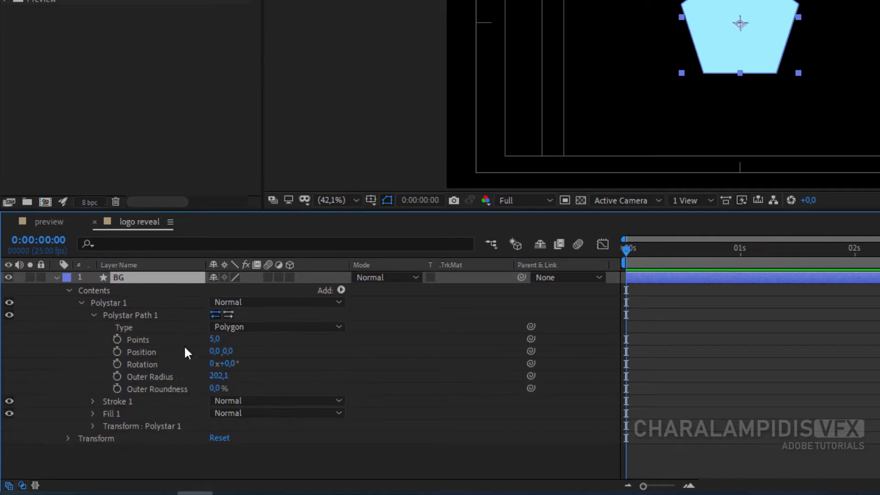
{"action": "left_click", "coordinate": [211, 340]}
{"action": "type", "text": "6"}
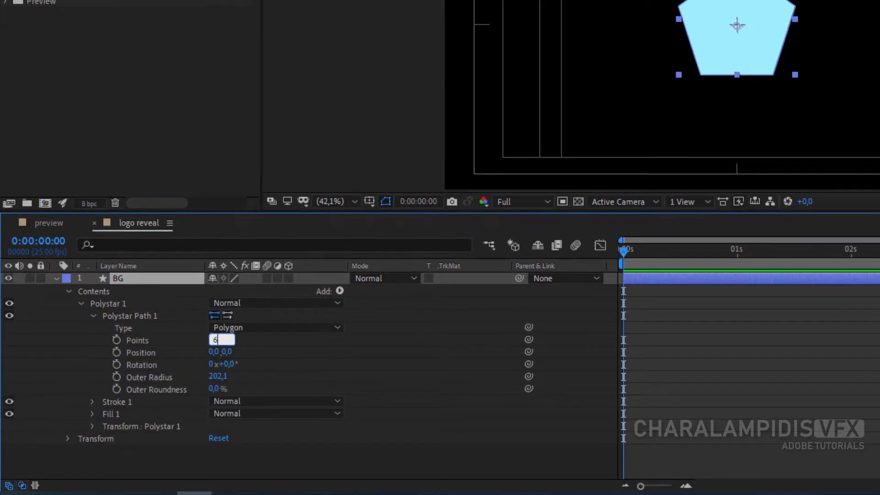
{"action": "key", "text": "Return"}
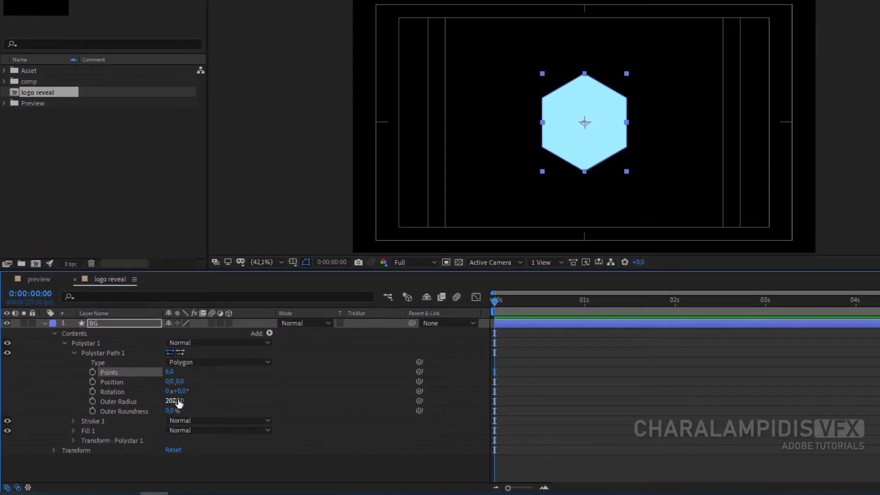
{"action": "left_click_drag", "start_coordinate": [174, 401], "coordinate": [704, 397]}
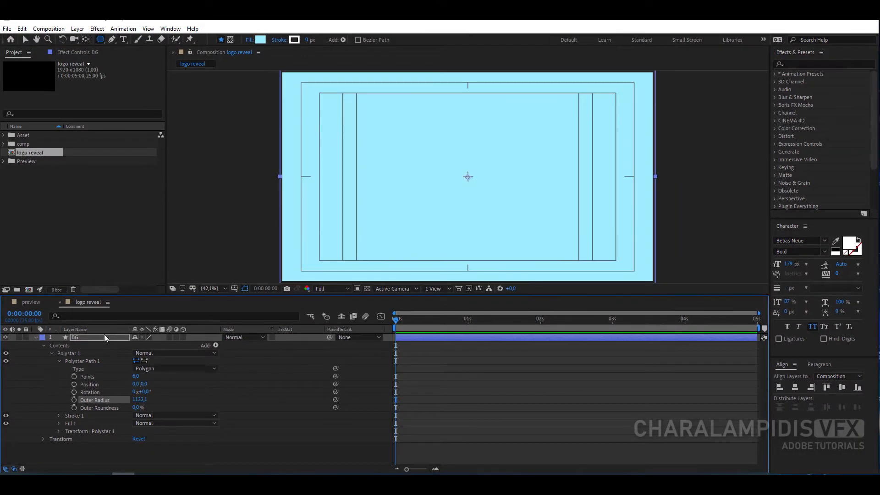
{"action": "left_click", "coordinate": [36, 338]}
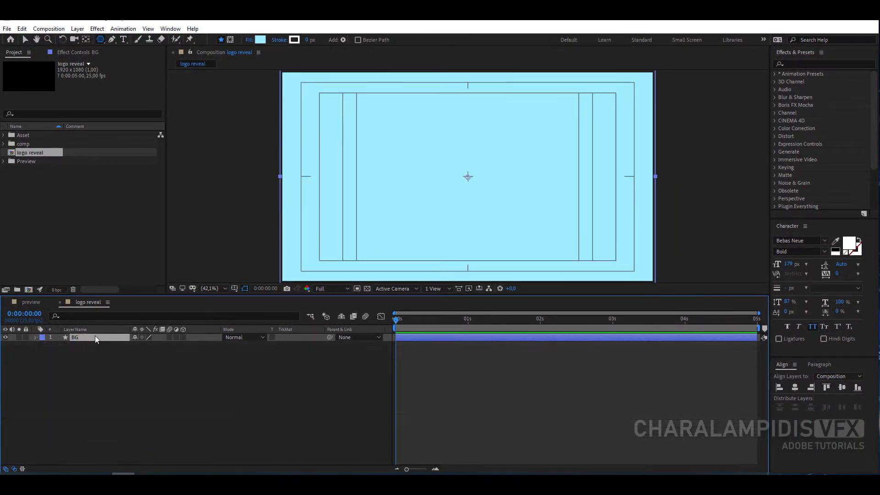
- Apply the Gradient Ramp effect to the BG layer and set its ramp shape to Radial Ramp
{"action": "left_click", "coordinate": [97, 29]}
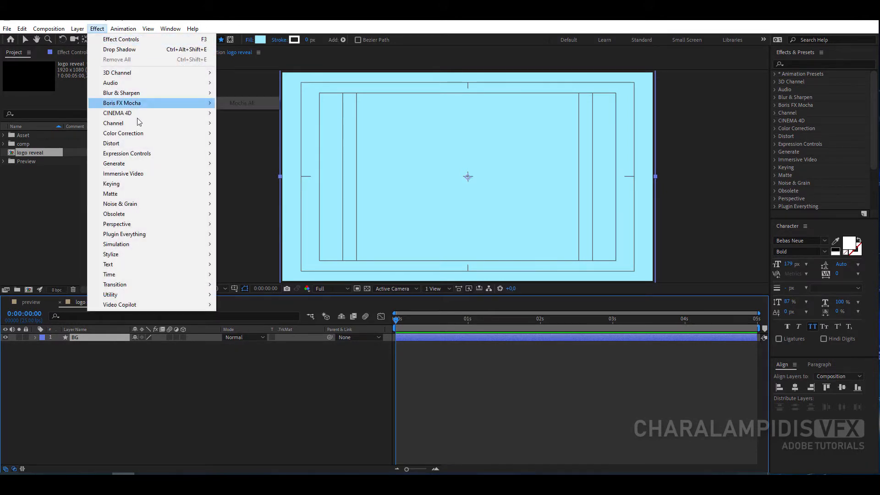
{"action": "mouse_move", "coordinate": [152, 164]}
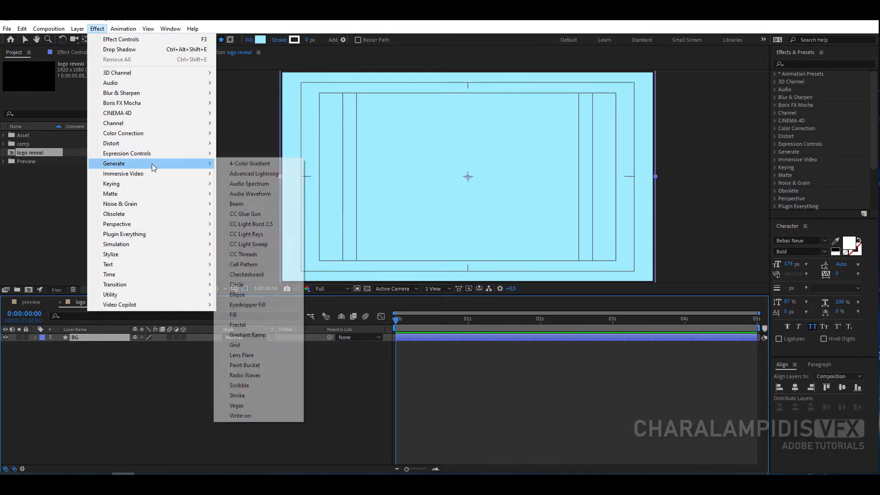
{"action": "left_click", "coordinate": [250, 335]}
{"action": "left_click", "coordinate": [119, 110]}
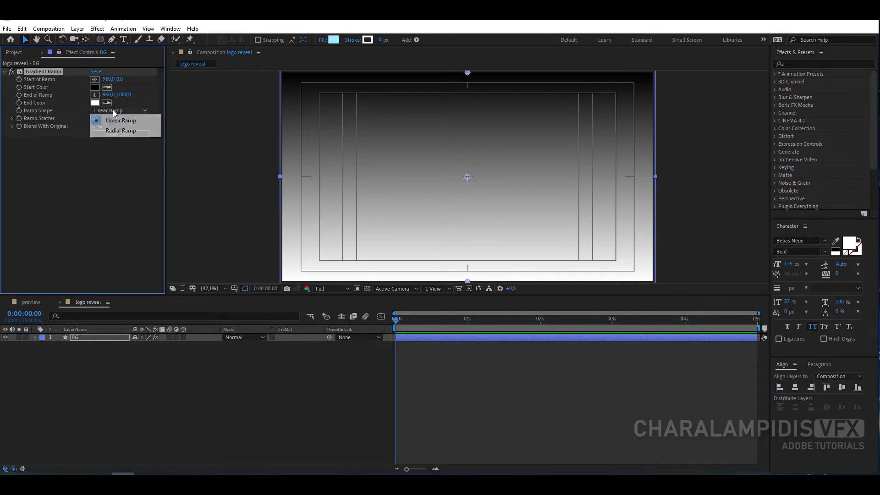
{"action": "left_click", "coordinate": [118, 130]}
- Set the gradient ramp's start color to blue 0319EB and its end color to magenta CE00E6
{"action": "left_click", "coordinate": [94, 87]}
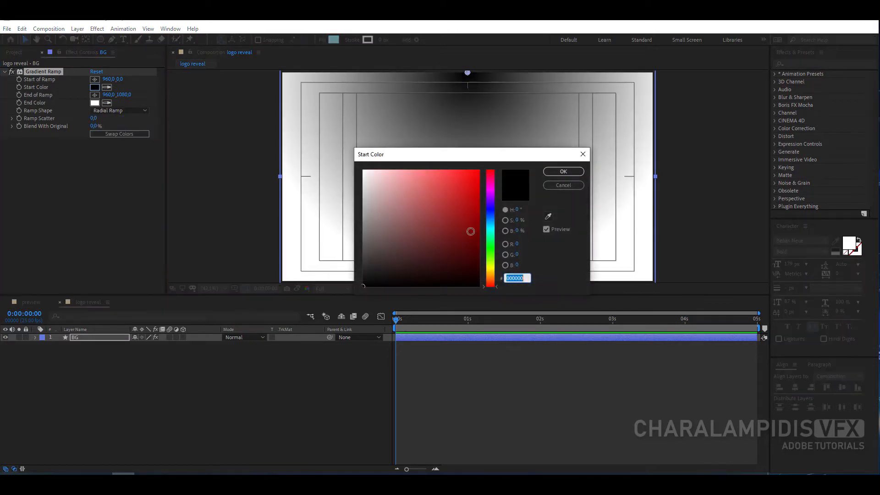
{"action": "left_click", "coordinate": [488, 211]}
{"action": "left_click", "coordinate": [478, 177]}
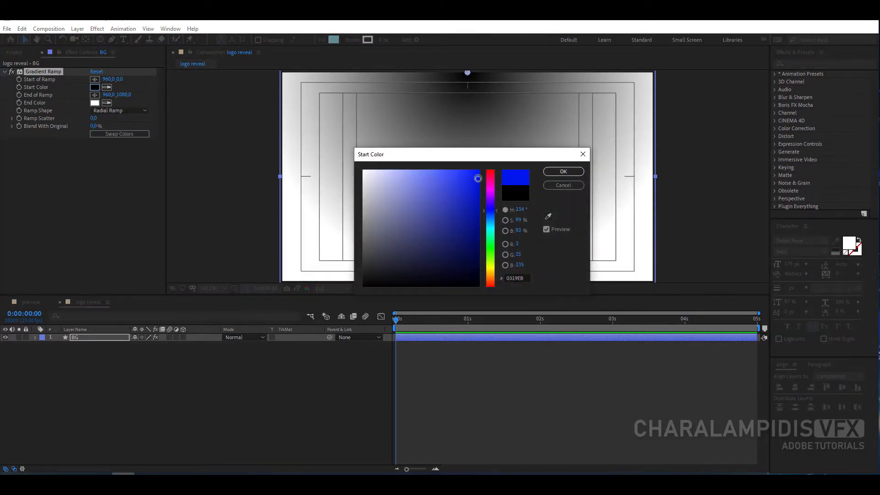
{"action": "left_click", "coordinate": [563, 171]}
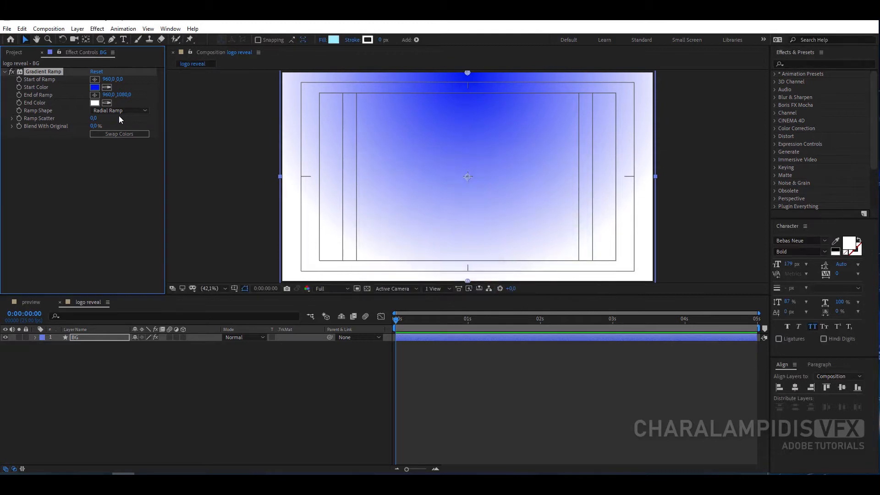
{"action": "left_click", "coordinate": [95, 102]}
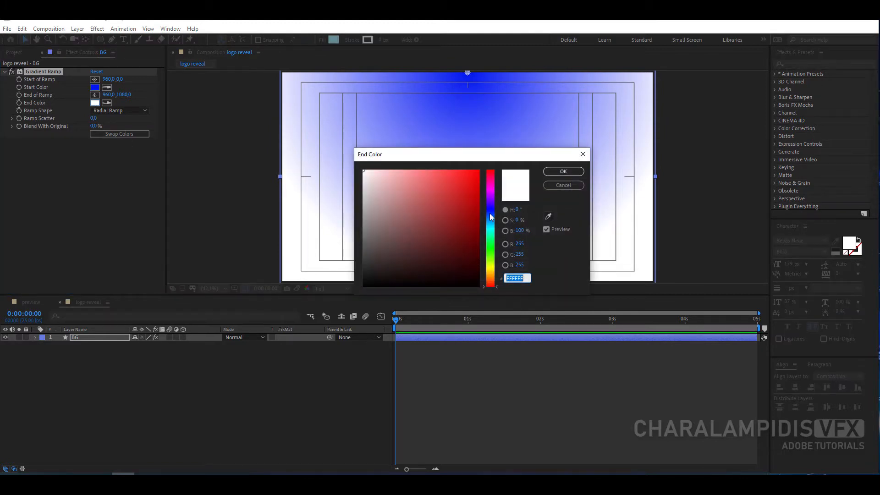
{"action": "left_click_drag", "start_coordinate": [490, 217], "coordinate": [481, 181]}
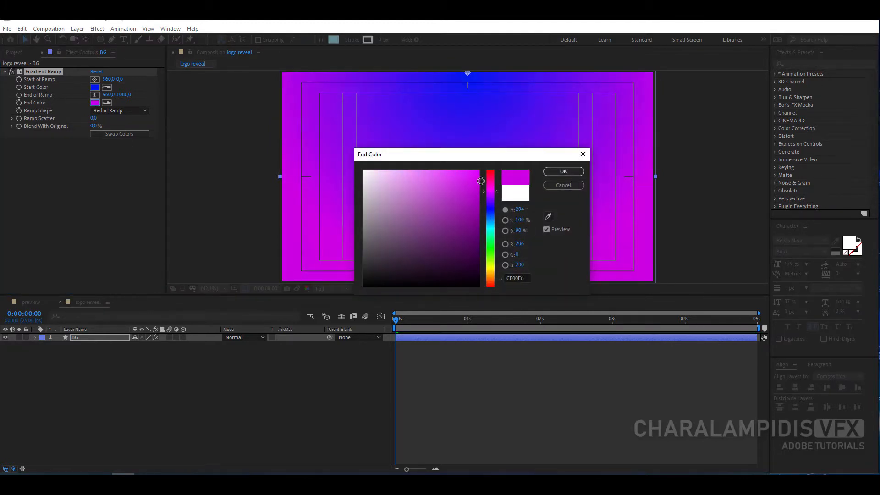
{"action": "left_click", "coordinate": [562, 172]}
- Move the ramp's end point below the frame to about 960, 1896 and its start point above it to about 936, -1312
{"action": "scroll", "coordinate": [443, 174], "scroll_direction": "down", "scroll_amount": 4}
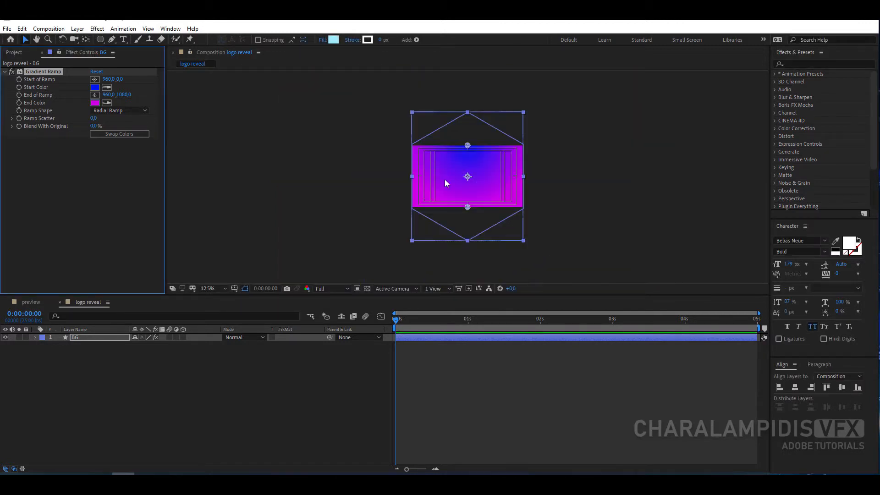
{"action": "left_click_drag", "start_coordinate": [468, 207], "coordinate": [469, 254]}
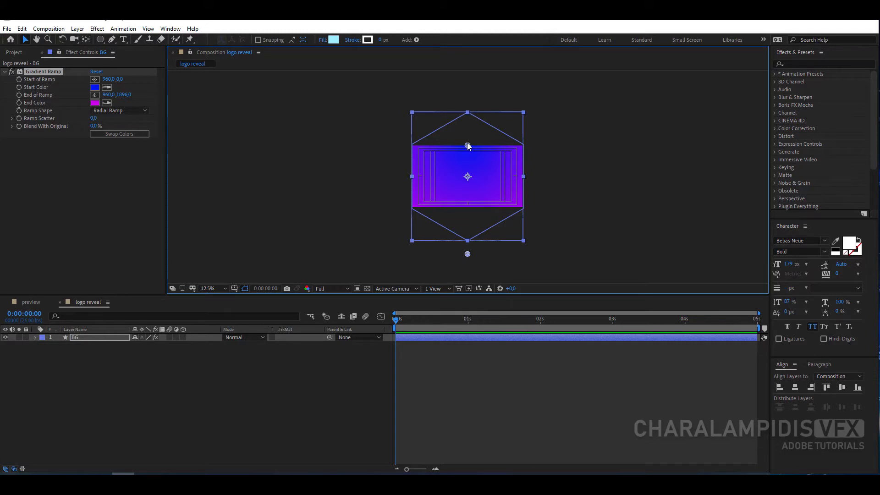
{"action": "left_click_drag", "start_coordinate": [468, 146], "coordinate": [466, 101]}
{"action": "left_click_drag", "start_coordinate": [466, 71], "coordinate": [466, 69]}
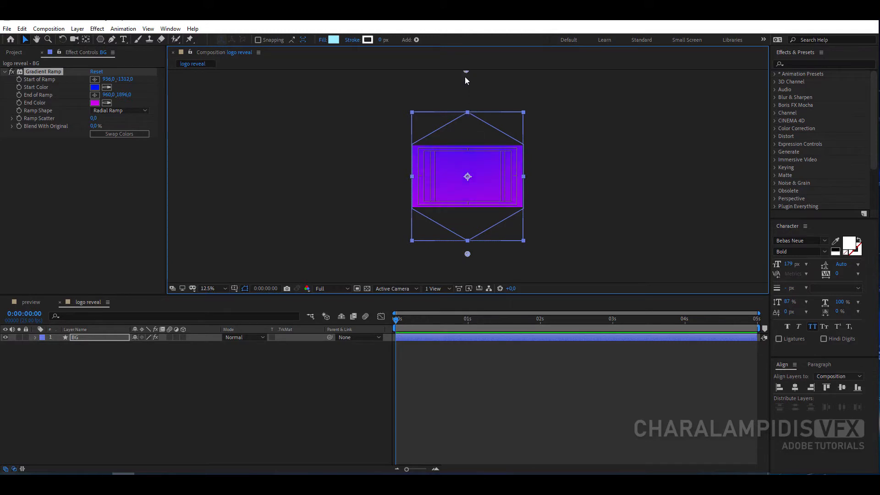
{"action": "left_click", "coordinate": [210, 289]}
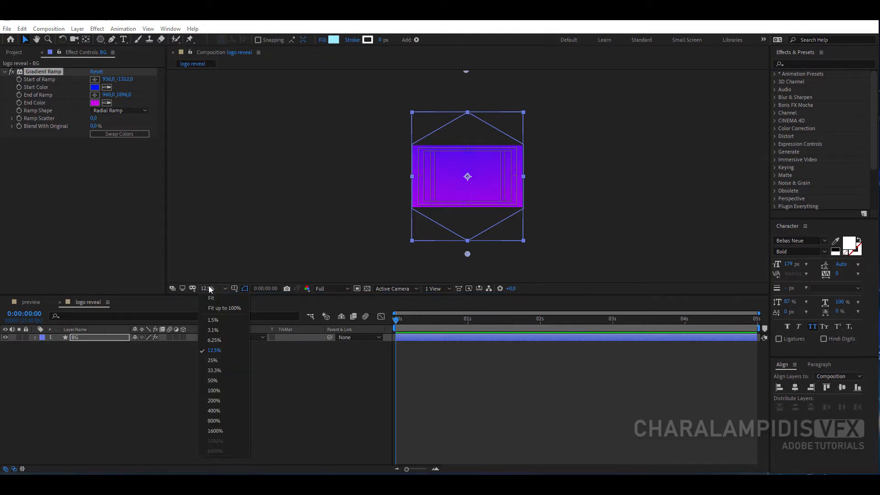
{"action": "left_click", "coordinate": [227, 310]}
{"action": "left_click", "coordinate": [220, 406]}
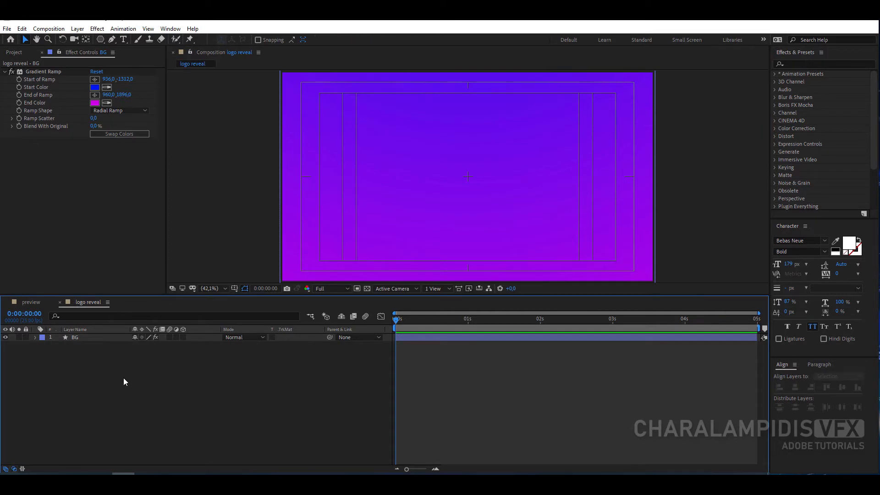
- Create a new composition named "element 1" at 1920 x 1080 px, 25 fps, lasting 5 seconds
{"action": "left_click", "coordinate": [30, 302]}
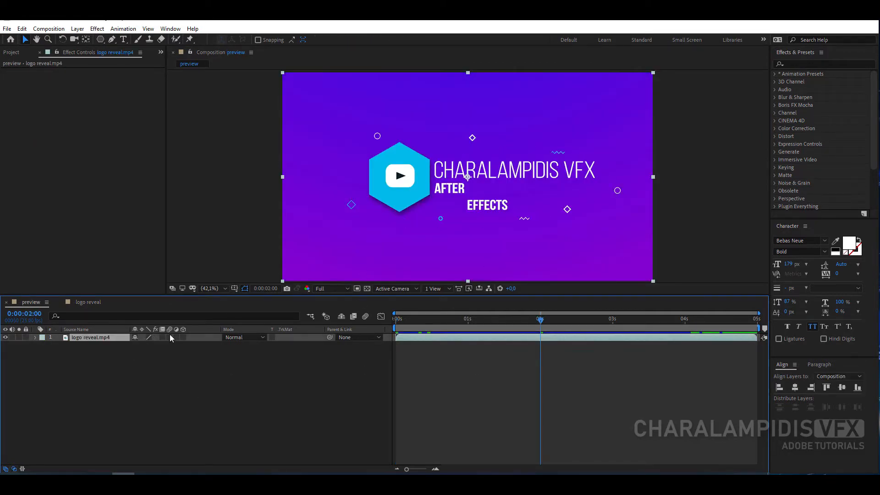
{"action": "left_click", "coordinate": [87, 302]}
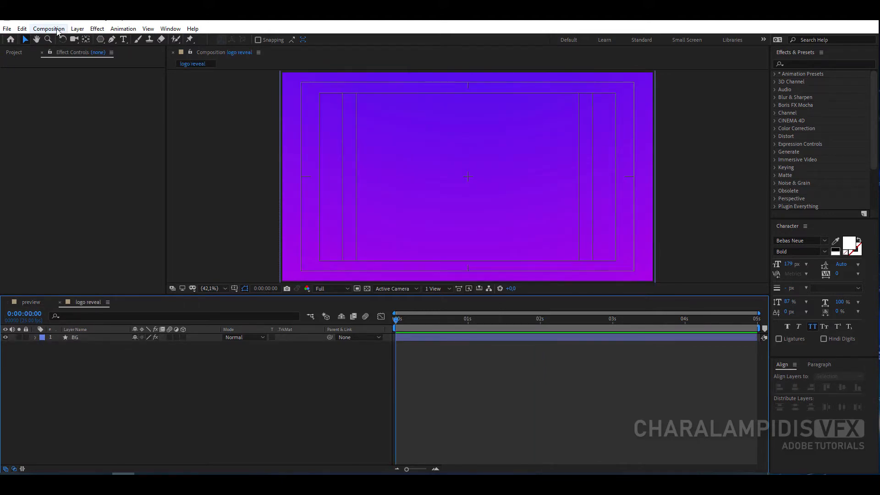
{"action": "left_click", "coordinate": [48, 29]}
{"action": "left_click", "coordinate": [65, 27]}
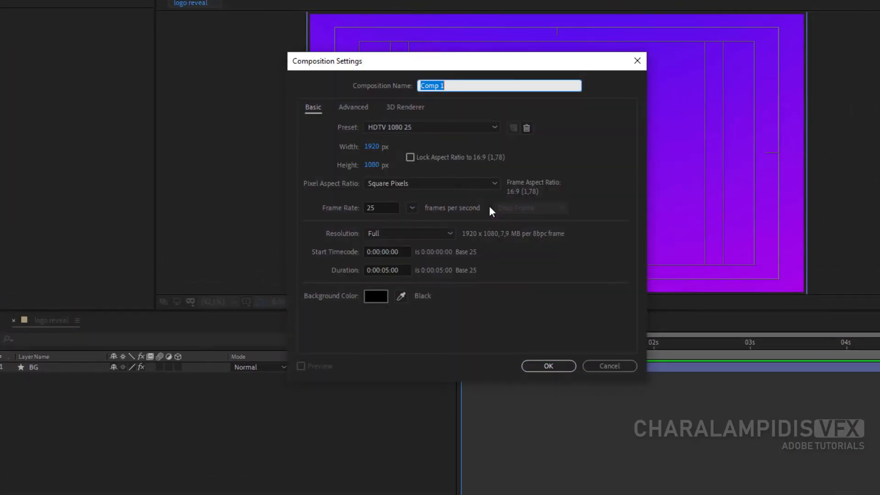
{"action": "type", "text": "element"}
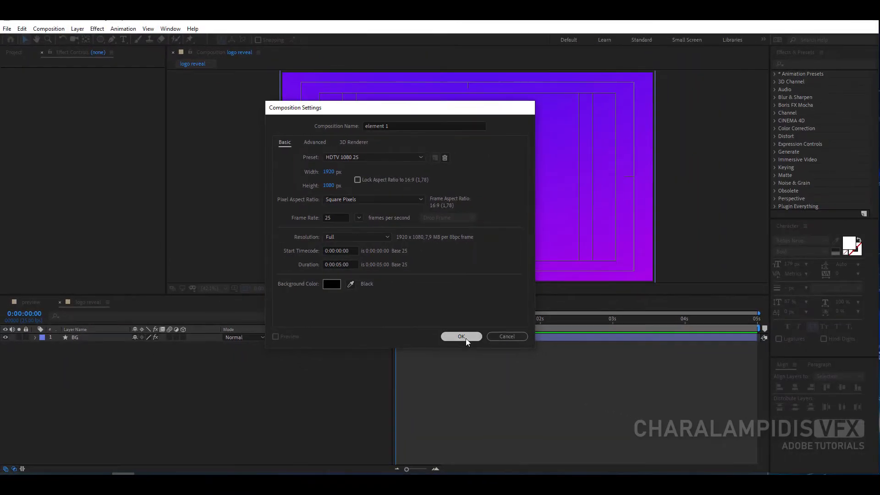
{"action": "left_click", "coordinate": [549, 366]}
- Draw a circle from the centre of the composition with the Ellipse tool, using no fill and a 4 px stroke
{"action": "left_click_drag", "start_coordinate": [101, 40], "coordinate": [137, 60]}
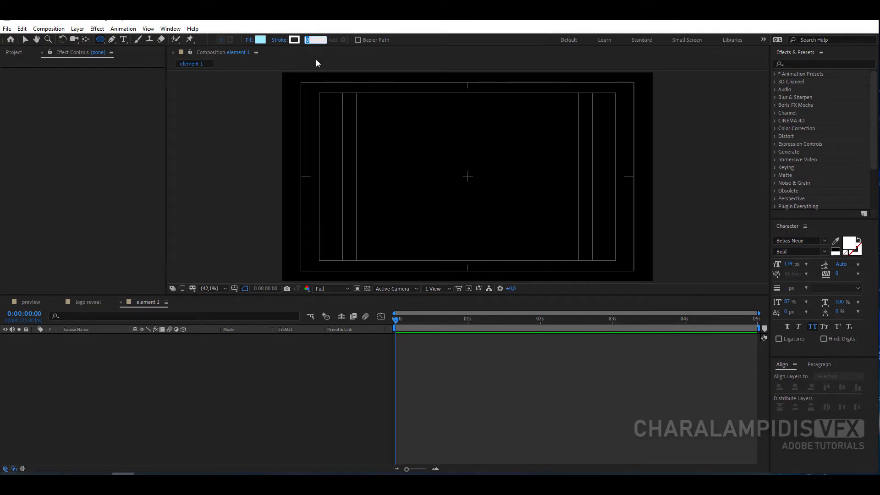
{"action": "key", "text": "Return"}
{"action": "left_click", "coordinate": [248, 42]}
{"action": "left_click", "coordinate": [339, 220]}
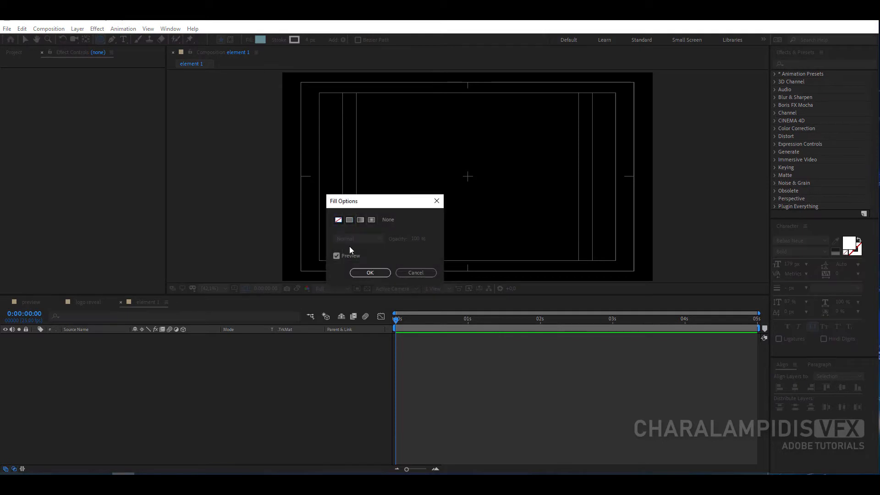
{"action": "left_click", "coordinate": [369, 274]}
{"action": "key", "text": "ctrl+shift"}
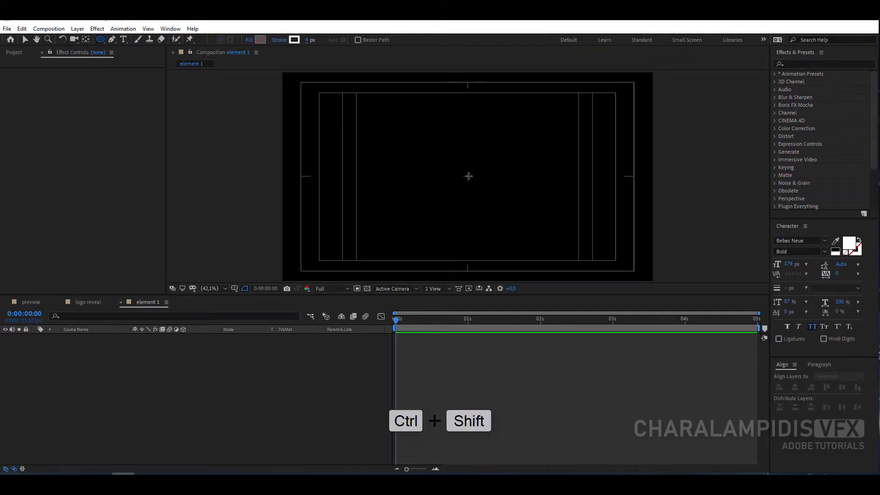
{"action": "left_click_drag", "start_coordinate": [468, 176], "coordinate": [462, 152]}
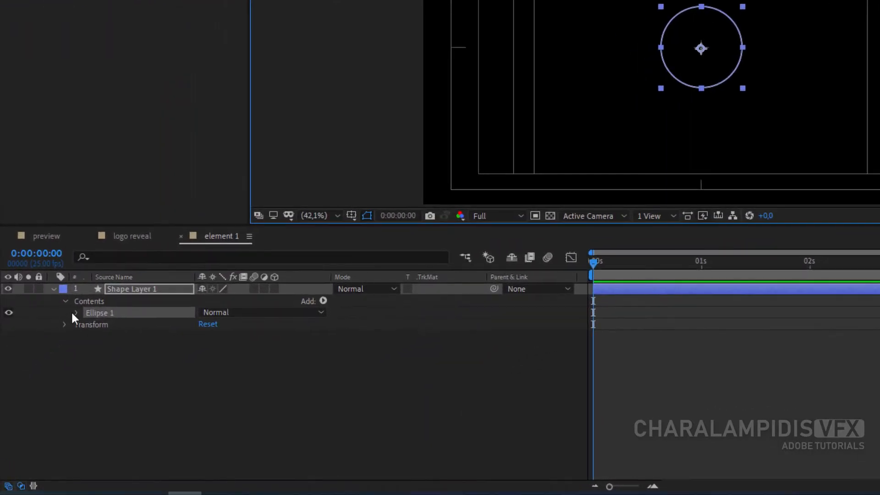
- Set the circle's Stroke Width to 120 and keyframe it at 0:00
{"action": "left_click", "coordinate": [76, 313]}
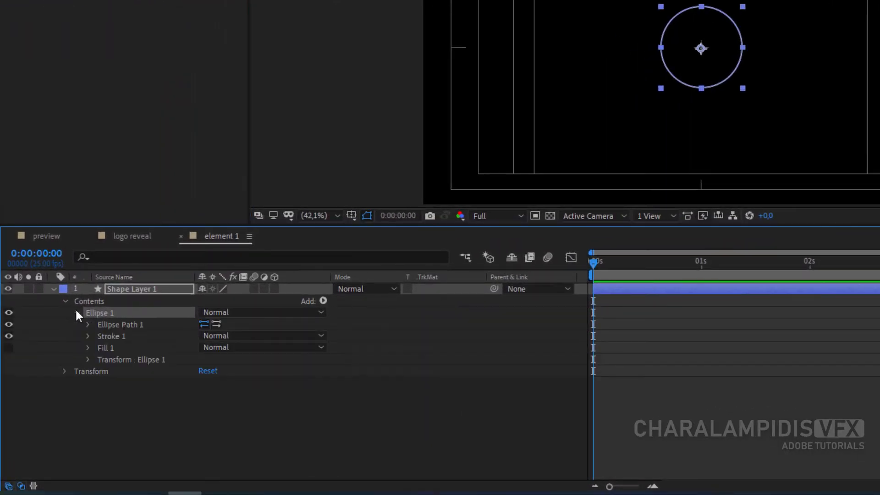
{"action": "left_click", "coordinate": [87, 336]}
{"action": "left_click", "coordinate": [203, 382]}
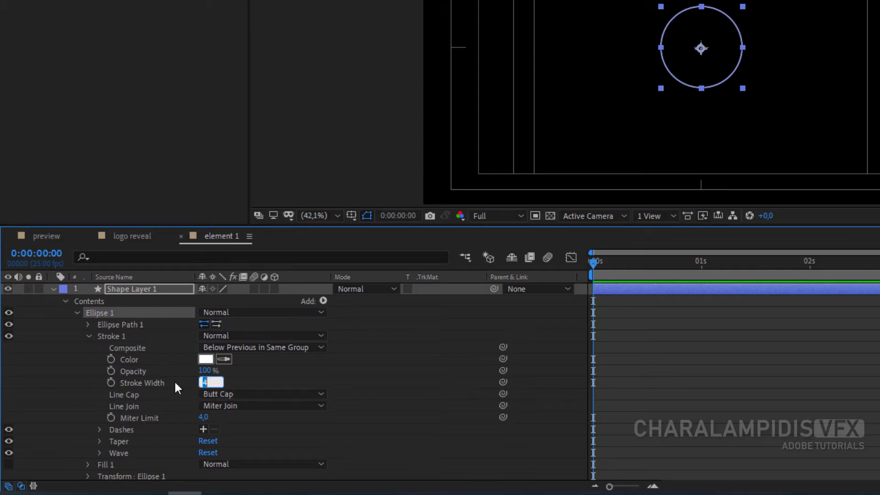
{"action": "type", "text": "120"}
{"action": "key", "text": "Return"}
{"action": "left_click", "coordinate": [111, 382]}
- Set the circle layer's Scale to 0% and keyframe it at 0:00
{"action": "scroll", "coordinate": [163, 431], "scroll_direction": "down", "scroll_amount": 1}
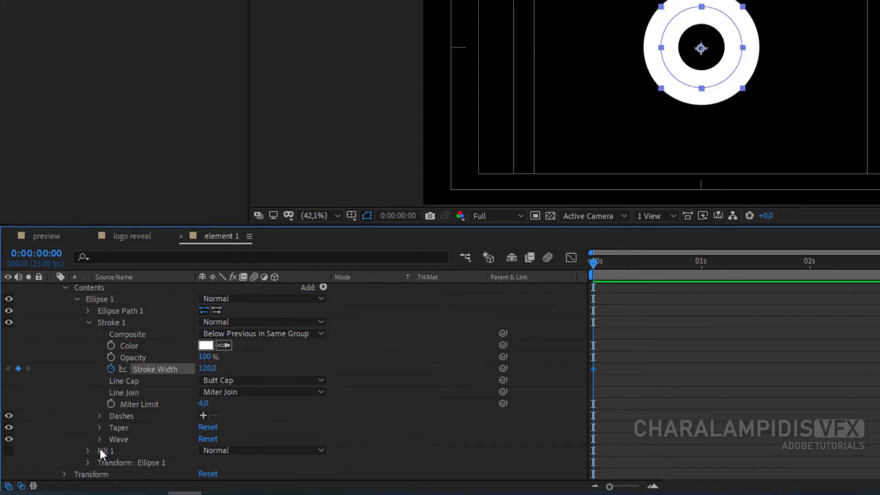
{"action": "scroll", "coordinate": [70, 477], "scroll_direction": "down", "scroll_amount": 3}
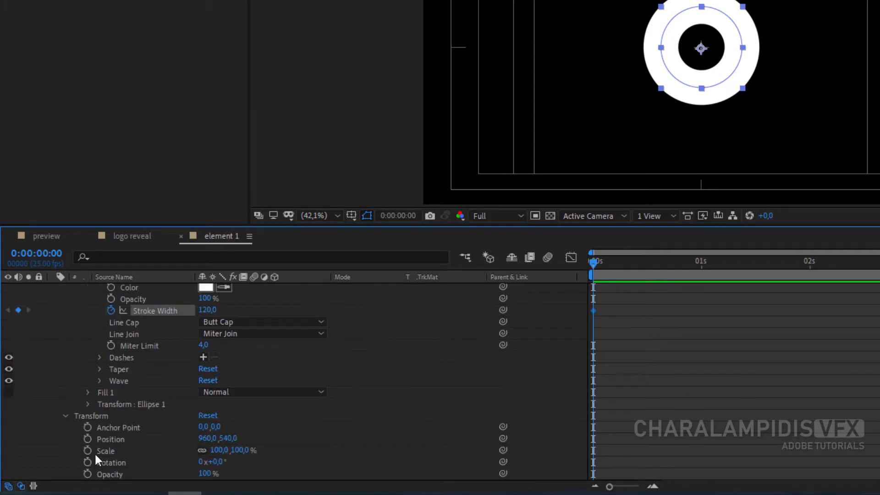
{"action": "left_click", "coordinate": [219, 450]}
{"action": "type", "text": "0"}
{"action": "key", "text": "Return"}
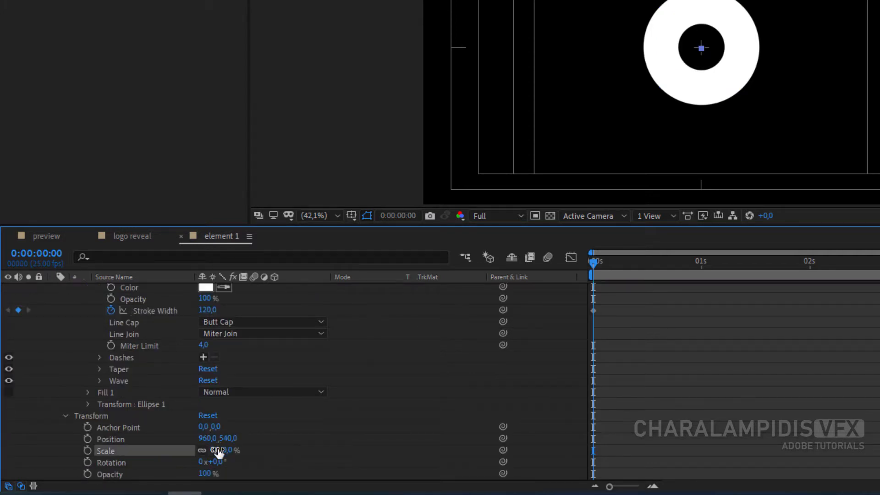
{"action": "left_click", "coordinate": [88, 451]}
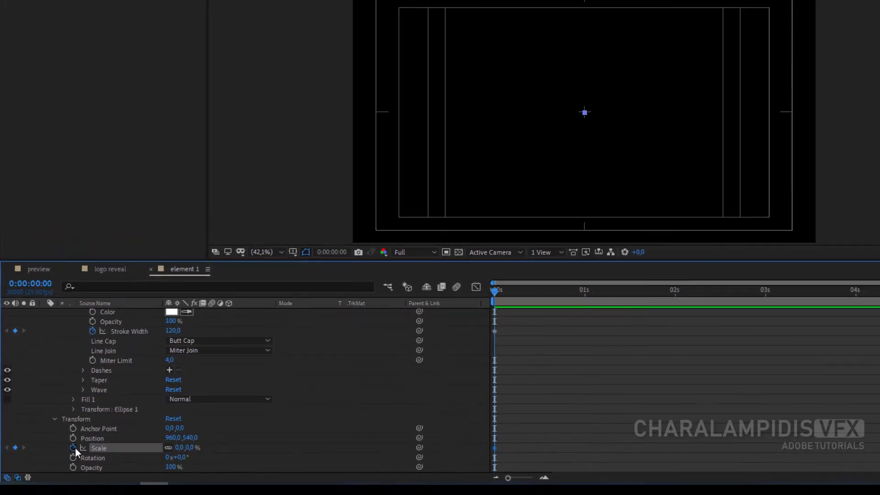
- At frame 20, keyframe the circle layer's Stroke Width at 0 and its Scale at 100%
{"action": "scroll", "coordinate": [133, 358], "scroll_direction": "up", "scroll_amount": 3}
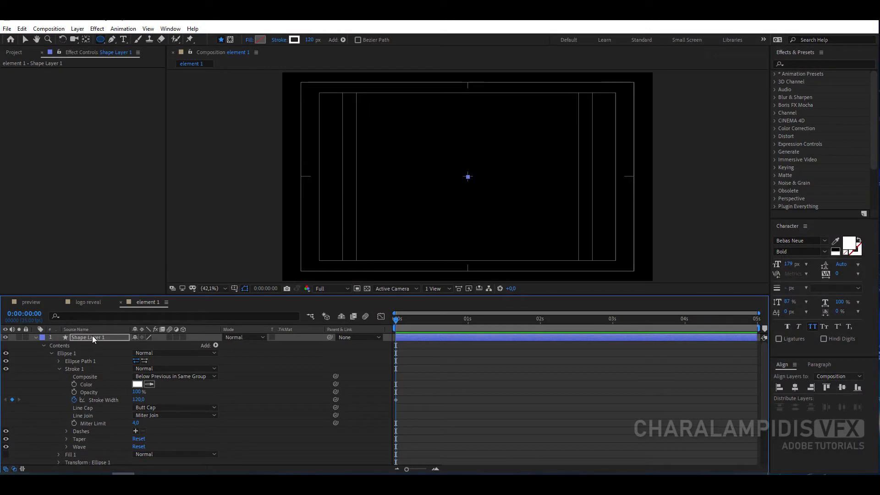
{"action": "key", "text": "u"}
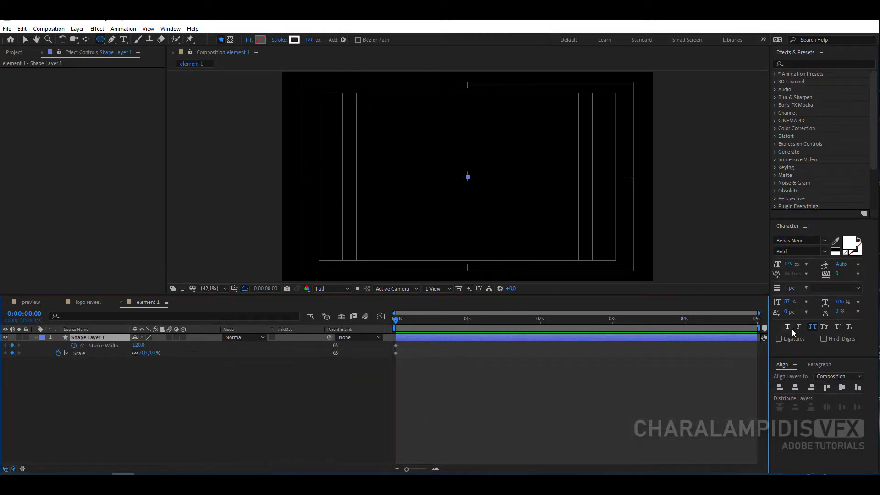
{"action": "left_click_drag", "start_coordinate": [757, 315], "coordinate": [544, 315]}
{"action": "left_click", "coordinate": [537, 320]}
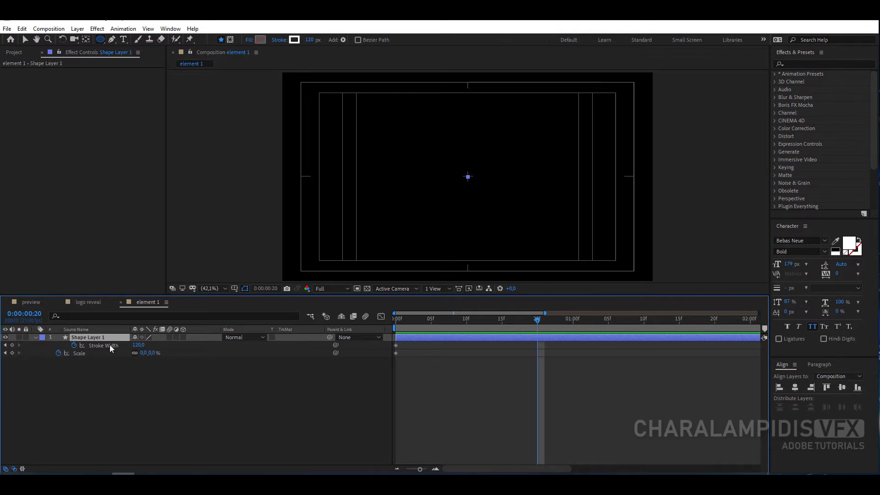
{"action": "left_click", "coordinate": [138, 344]}
{"action": "type", "text": "0"}
{"action": "key", "text": "Tab"}
{"action": "type", "text": "1"}
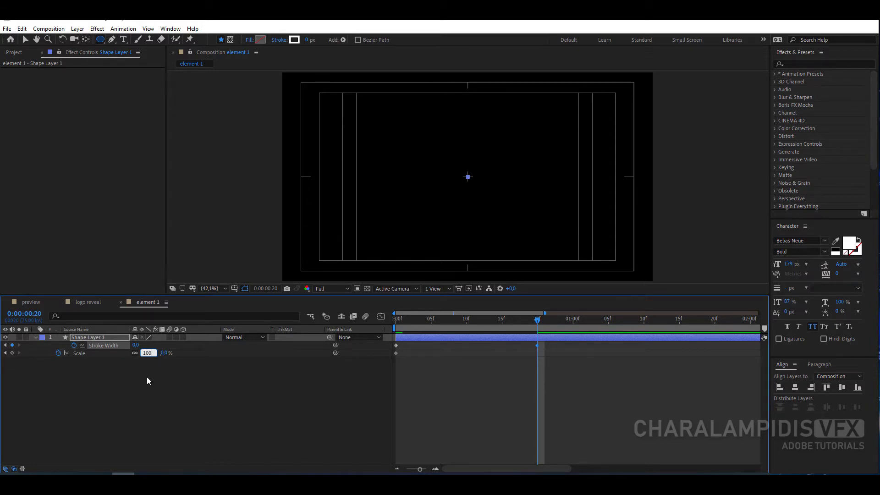
{"action": "key", "text": "Return"}
- Apply Easy Ease to all the Stroke Width and Scale keyframes of the circle layer
{"action": "left_click_drag", "start_coordinate": [545, 343], "coordinate": [386, 367]}
{"action": "right_click", "coordinate": [394, 354]}
{"action": "mouse_move", "coordinate": [478, 351]}
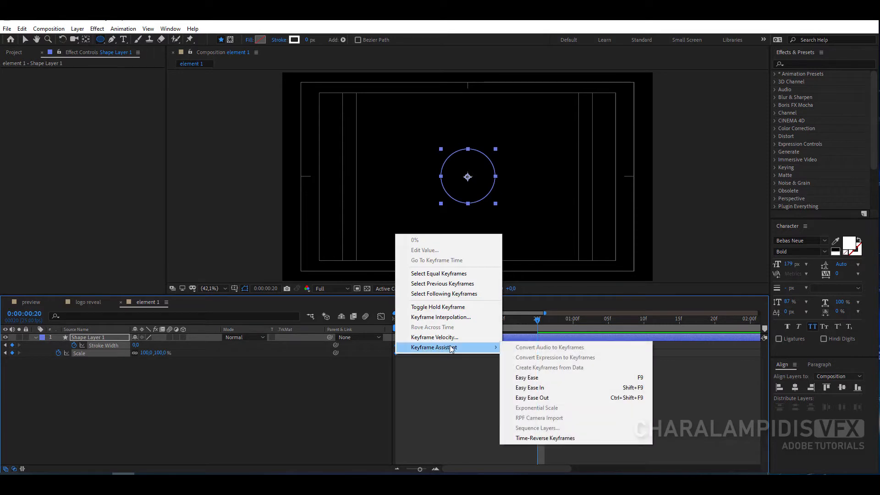
{"action": "left_click", "coordinate": [554, 383]}
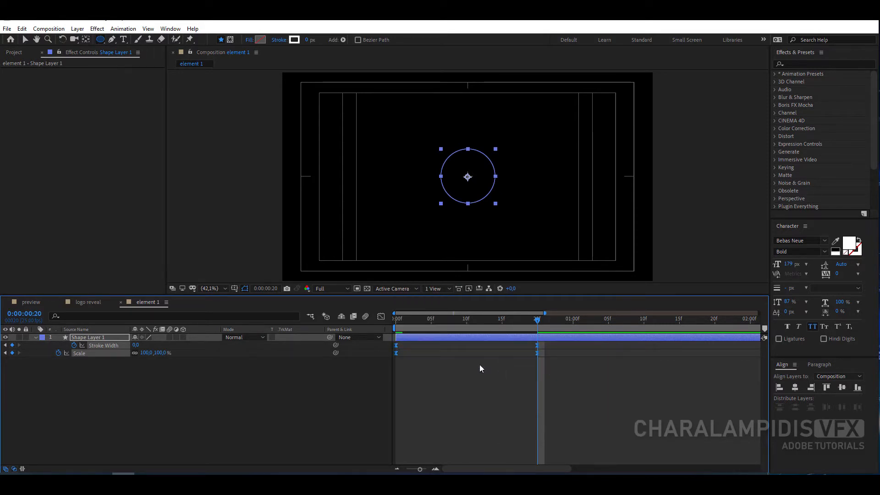
- In the speed graph, lengthen the incoming ease of the Stroke Width and Scale keyframes at frame 20
{"action": "left_click", "coordinate": [381, 317]}
{"action": "left_click", "coordinate": [486, 461]}
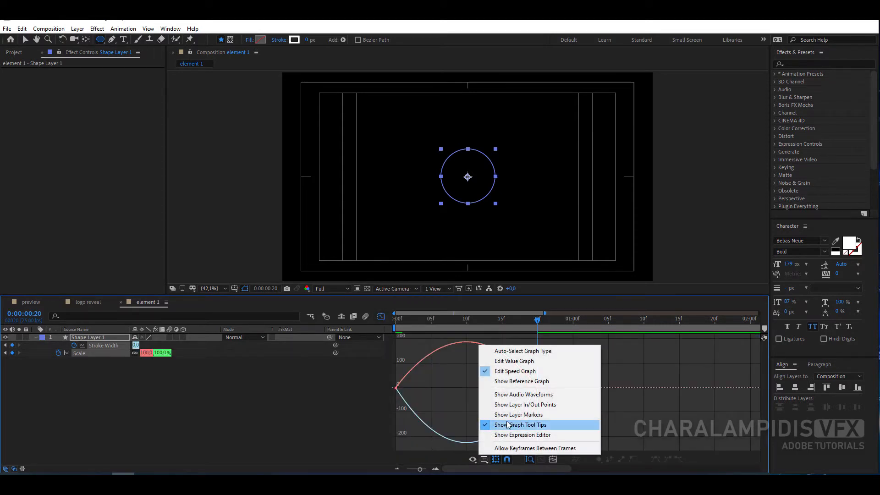
{"action": "left_click", "coordinate": [514, 371]}
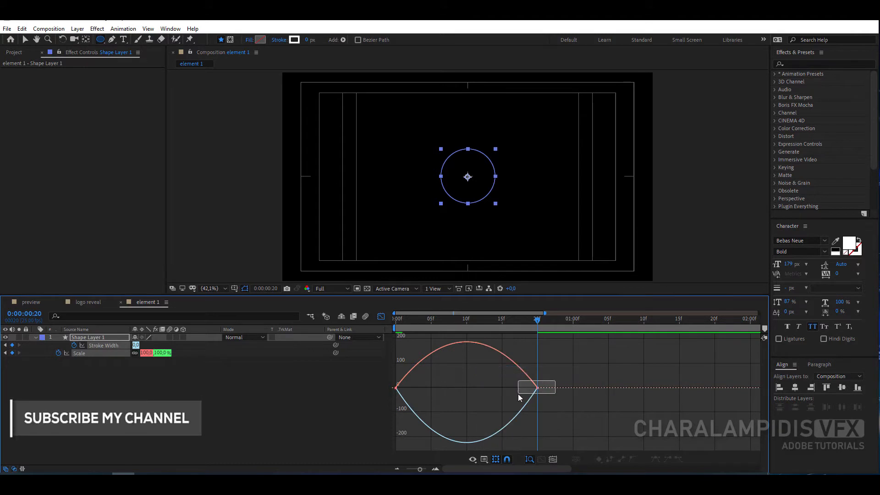
{"action": "left_click", "coordinate": [538, 387]}
{"action": "left_click_drag", "start_coordinate": [514, 388], "coordinate": [492, 389]}
{"action": "left_click", "coordinate": [383, 316]}
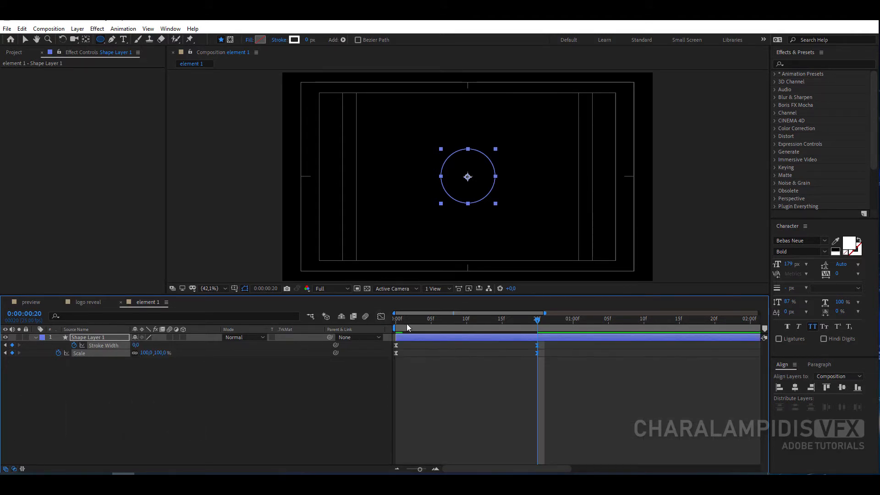
- Preview the circle's animation, return to frame 20 and collapse the layer's properties
{"action": "key", "text": "space"}
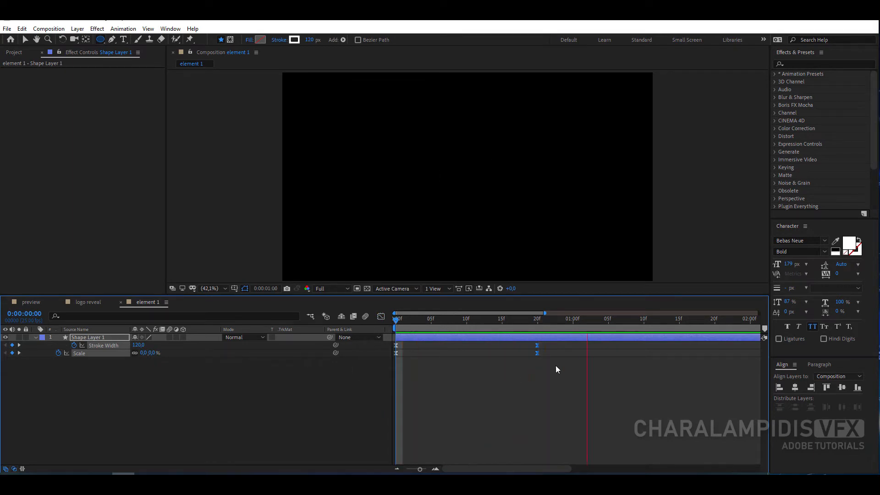
{"action": "left_click", "coordinate": [538, 321]}
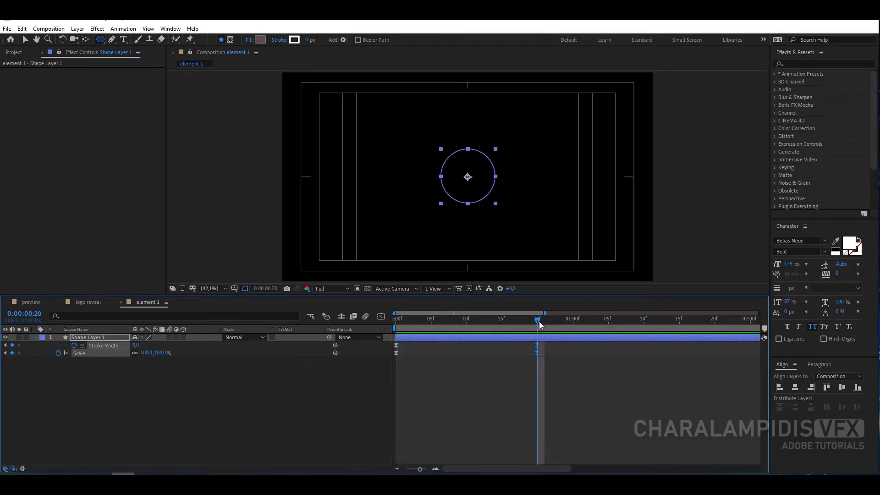
{"action": "left_click", "coordinate": [36, 338]}
{"action": "left_click", "coordinate": [99, 390]}
- Create a new composition named "element 2" at 1920 x 1080 px, 25 fps, lasting 5 seconds
{"action": "left_click", "coordinate": [49, 28]}
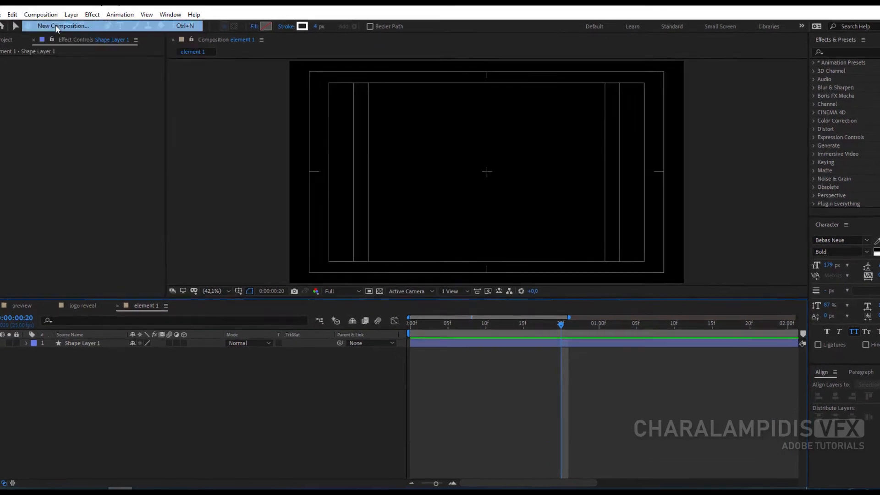
{"action": "left_click", "coordinate": [56, 26]}
{"action": "type", "text": "element 2"}
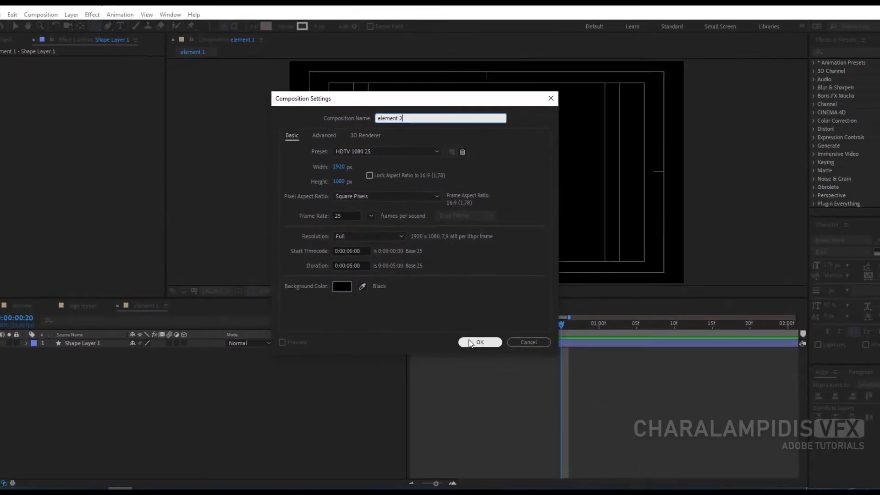
{"action": "left_click", "coordinate": [546, 362]}
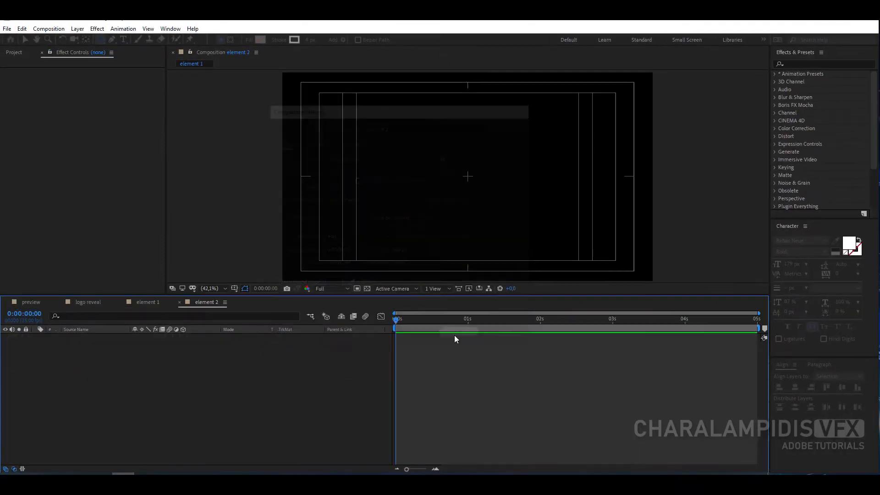
- Draw an outlined square from the centre of the element 2 composition with the Rectangle tool
{"action": "left_click", "coordinate": [100, 39]}
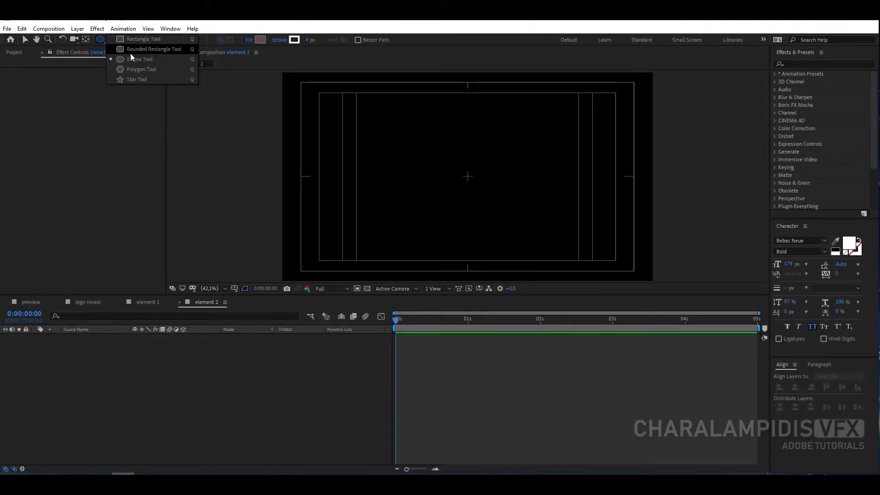
{"action": "left_click", "coordinate": [136, 39]}
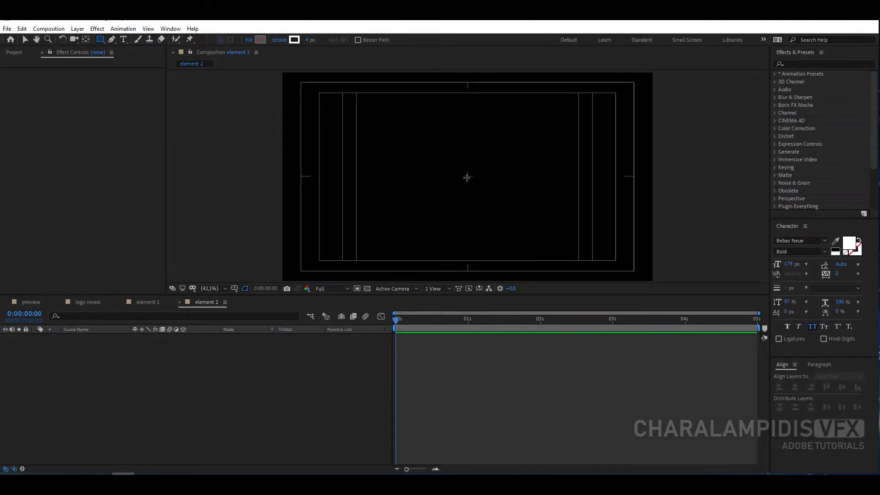
{"action": "key", "text": "ctrl+shift"}
{"action": "mouse_move", "coordinate": [468, 177]}
{"action": "left_mouse_down"}
{"action": "mouse_move", "coordinate": [441, 145]}
{"action": "mouse_move", "coordinate": [461, 136]}
{"action": "mouse_move", "coordinate": [467, 154]}
{"action": "left_mouse_up"}
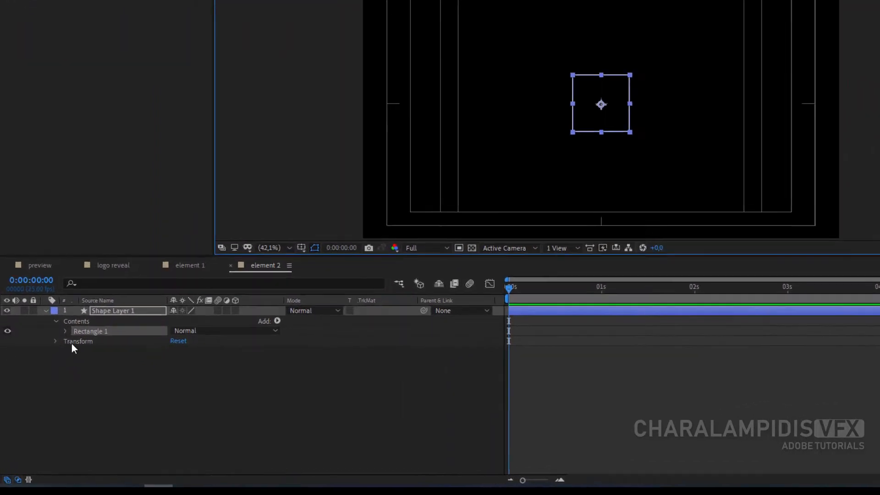
- Set the square's Stroke Width to 120 and keyframe it at 0:00
{"action": "left_click", "coordinate": [50, 353]}
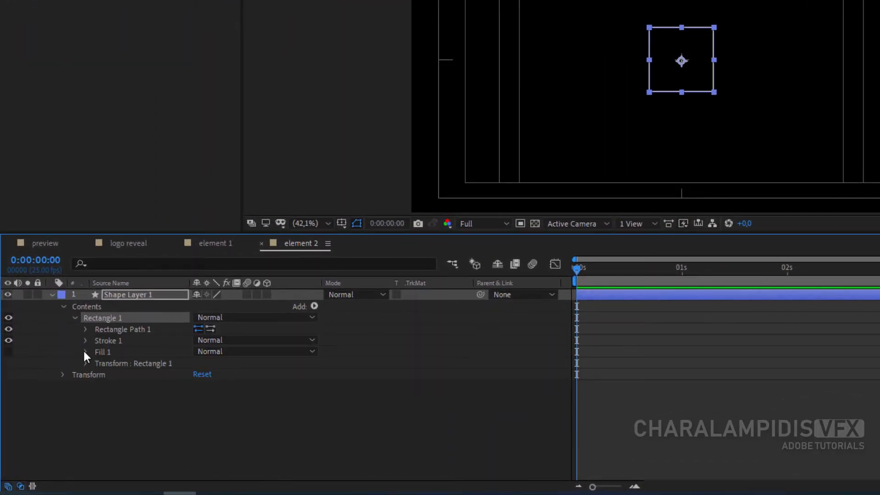
{"action": "left_click", "coordinate": [85, 342]}
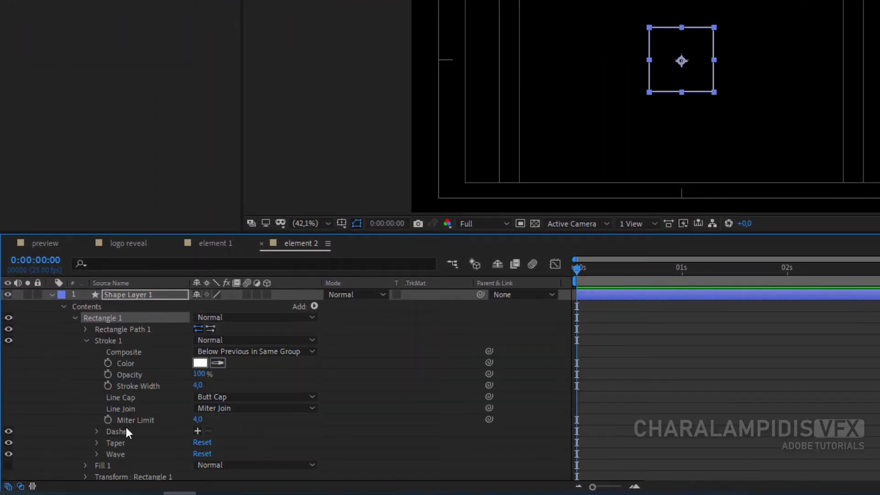
{"action": "left_click", "coordinate": [198, 386]}
{"action": "key", "text": "Return"}
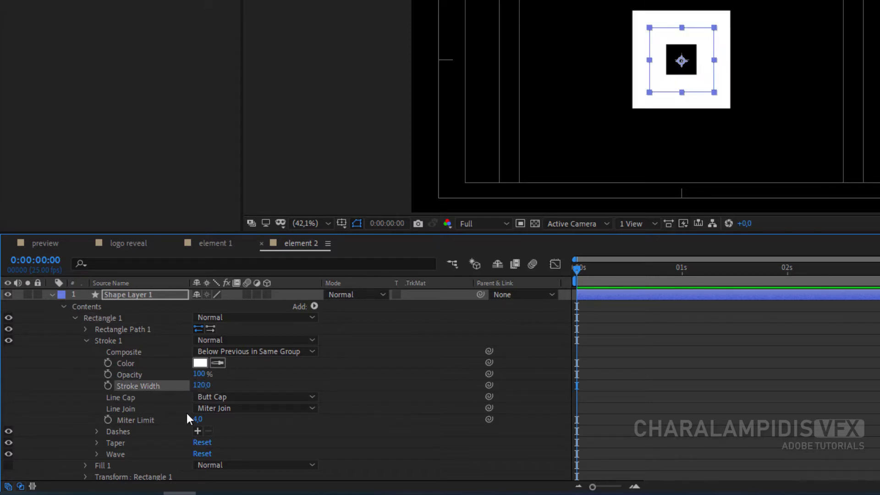
{"action": "left_click", "coordinate": [108, 386]}
- Rotate the square's layer by 45° to form a diamond
{"action": "scroll", "coordinate": [140, 405], "scroll_direction": "down", "scroll_amount": 1}
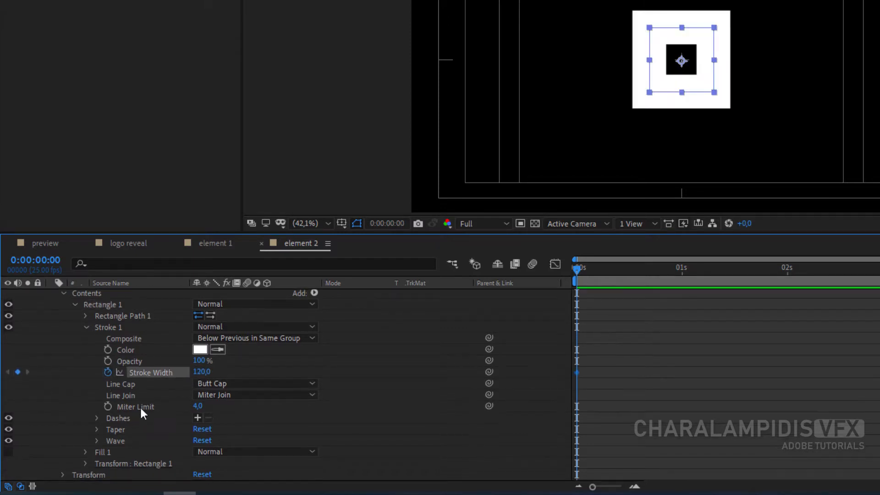
{"action": "left_click", "coordinate": [64, 475]}
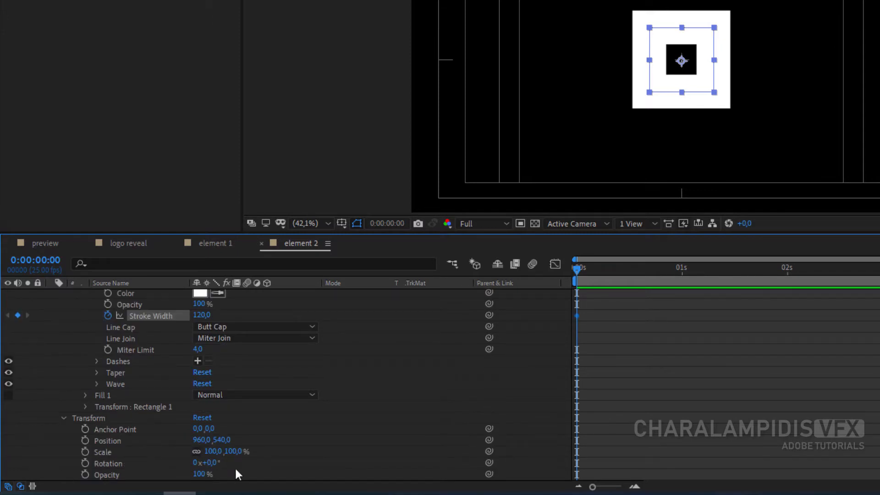
{"action": "left_click", "coordinate": [211, 463]}
{"action": "type", "text": "45"}
{"action": "key", "text": "Return"}
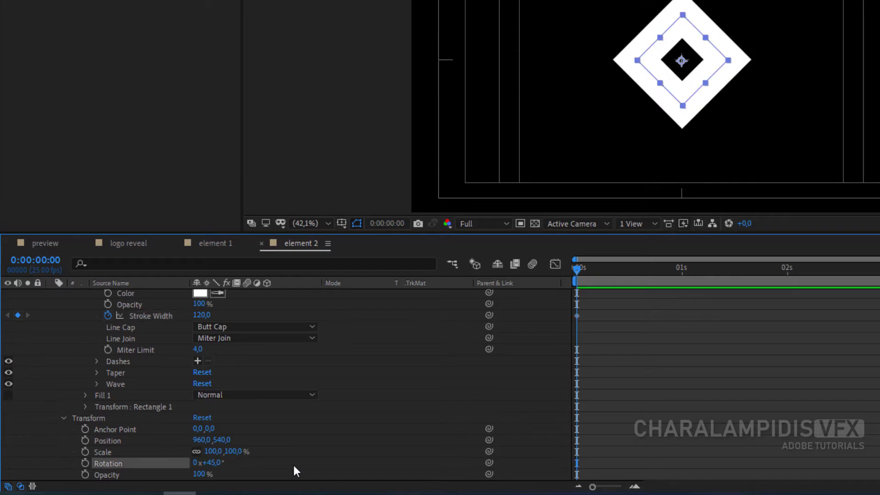
- Set the square layer's Scale to 0% and keyframe it at 0:00
{"action": "left_click", "coordinate": [213, 451]}
{"action": "type", "text": "0"}
{"action": "key", "text": "Return"}
{"action": "left_click", "coordinate": [86, 452]}
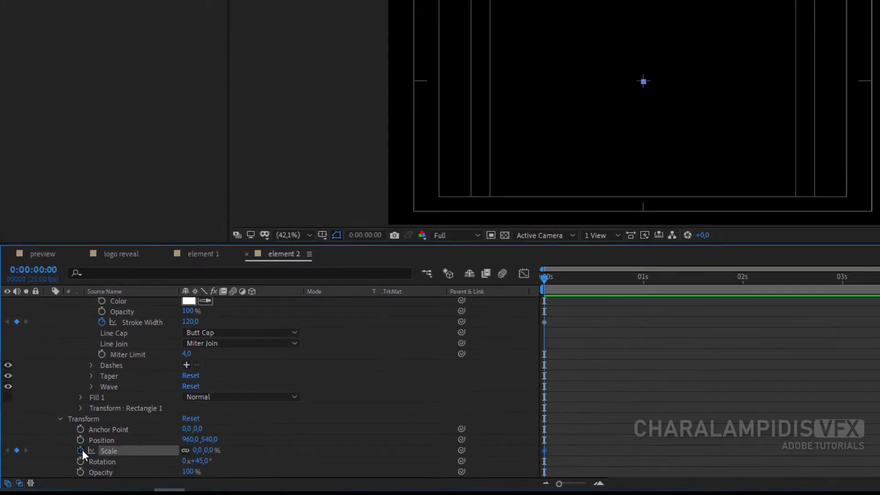
{"action": "scroll", "coordinate": [110, 428], "scroll_direction": "up", "scroll_amount": 3}
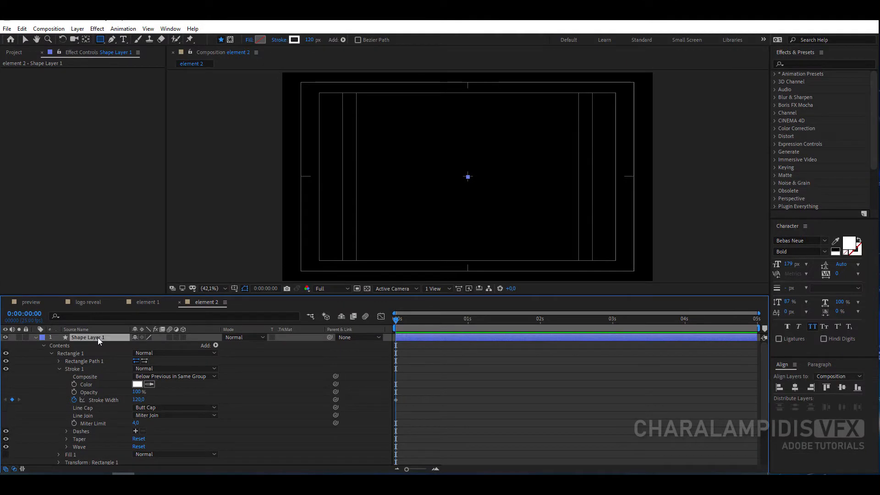
- At 0:20, keyframe the diamond's Stroke Width at 0 and its Scale at 100%
{"action": "key", "text": "u"}
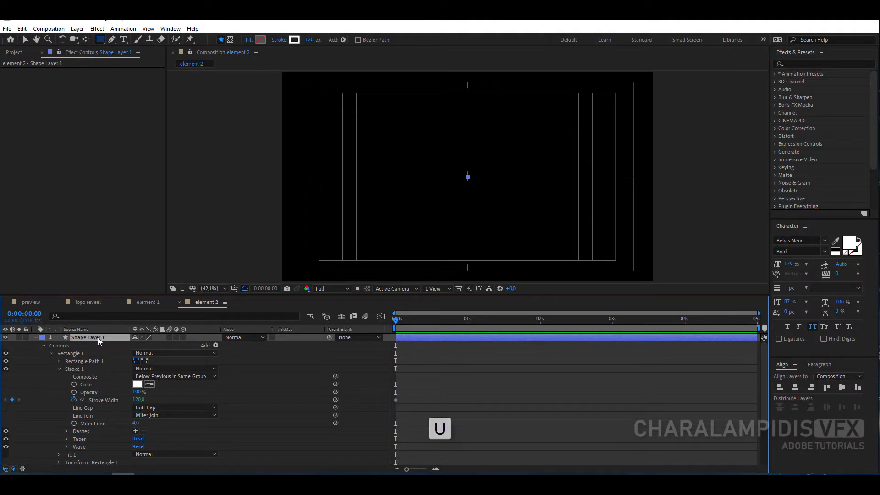
{"action": "left_click_drag", "start_coordinate": [756, 314], "coordinate": [597, 314]}
{"action": "left_click", "coordinate": [502, 322]}
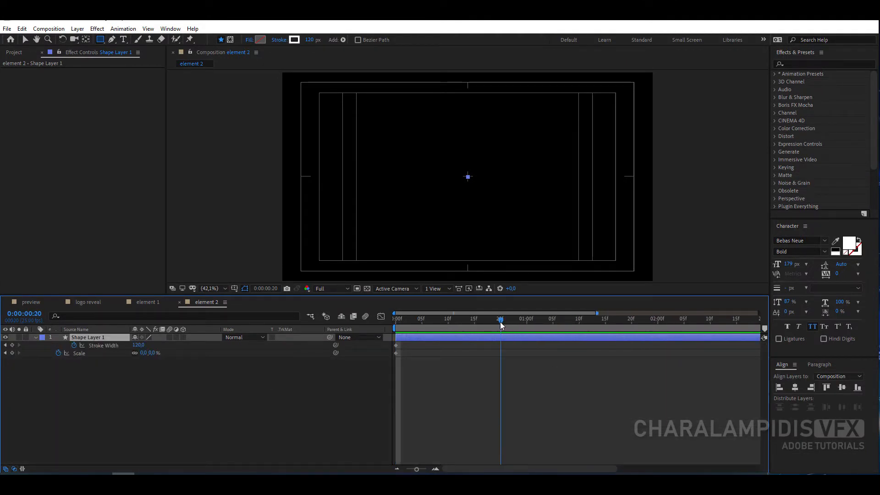
{"action": "left_click", "coordinate": [138, 345]}
{"action": "type", "text": "0"}
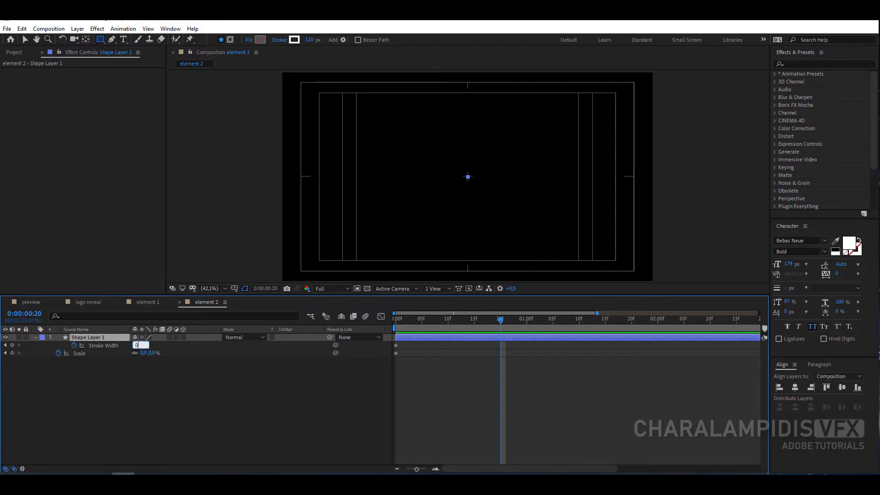
{"action": "key", "text": "Return"}
{"action": "left_click", "coordinate": [143, 353]}
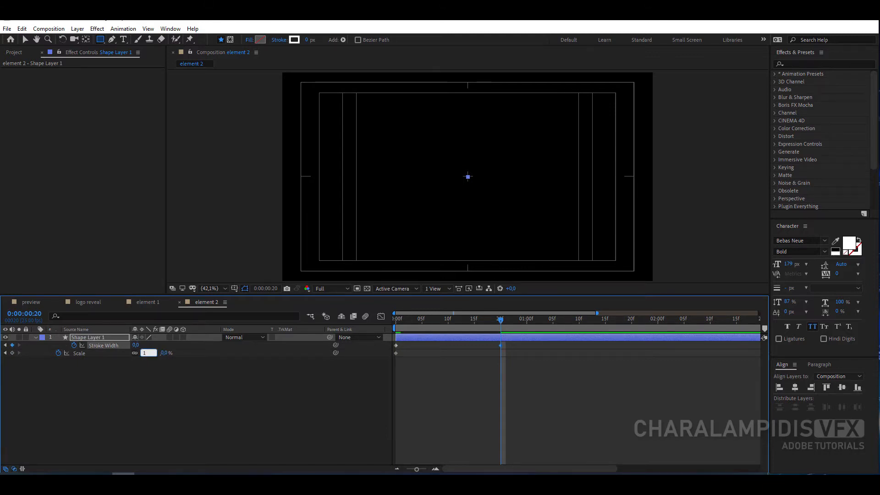
{"action": "key", "text": "Return"}
- Apply Easy Ease to the diamond's Stroke Width and Scale keyframes, lengthen the ease into the end keyframes in the speed graph, and preview it
{"action": "left_click_drag", "start_coordinate": [505, 343], "coordinate": [387, 362]}
{"action": "key", "text": "F9"}
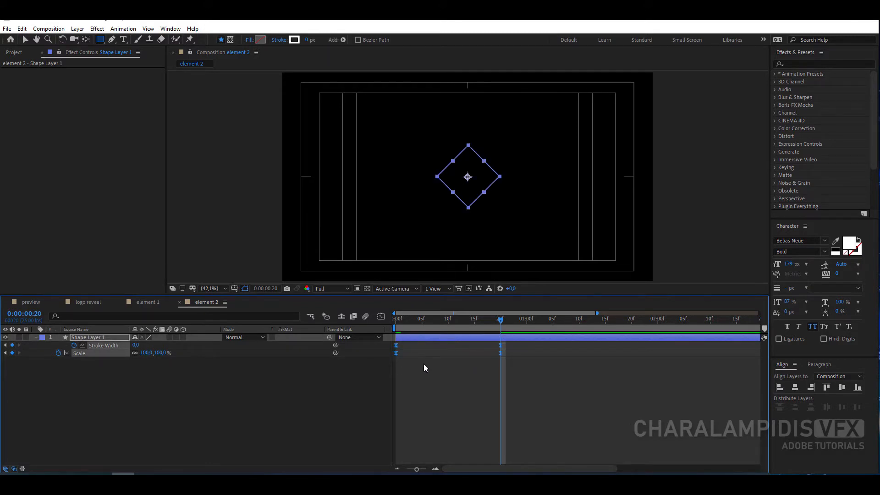
{"action": "left_click", "coordinate": [381, 317]}
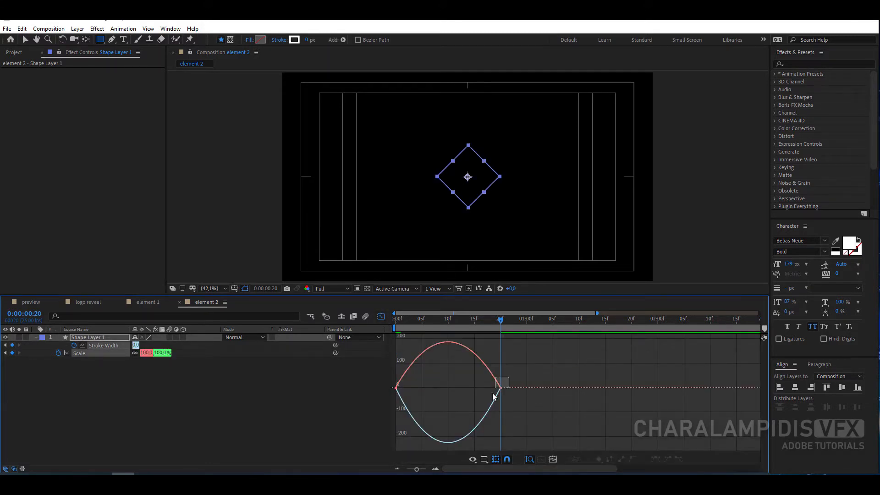
{"action": "left_click_drag", "start_coordinate": [493, 393], "coordinate": [464, 388]}
{"action": "left_click", "coordinate": [381, 317]}
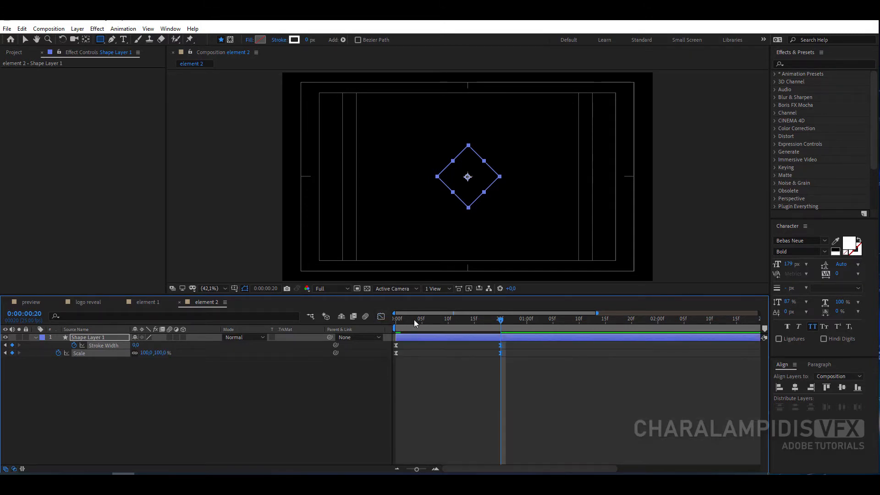
{"action": "key", "text": "Home"}
{"action": "key", "text": "space"}
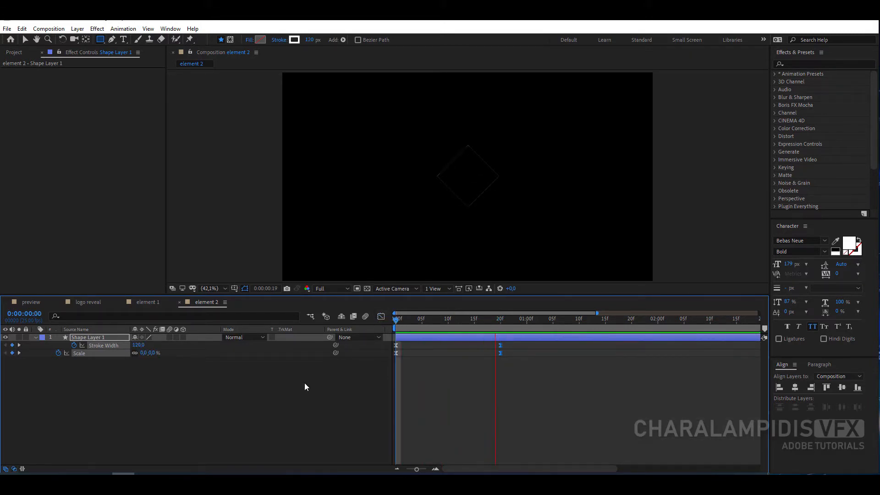
{"action": "left_click", "coordinate": [505, 323]}
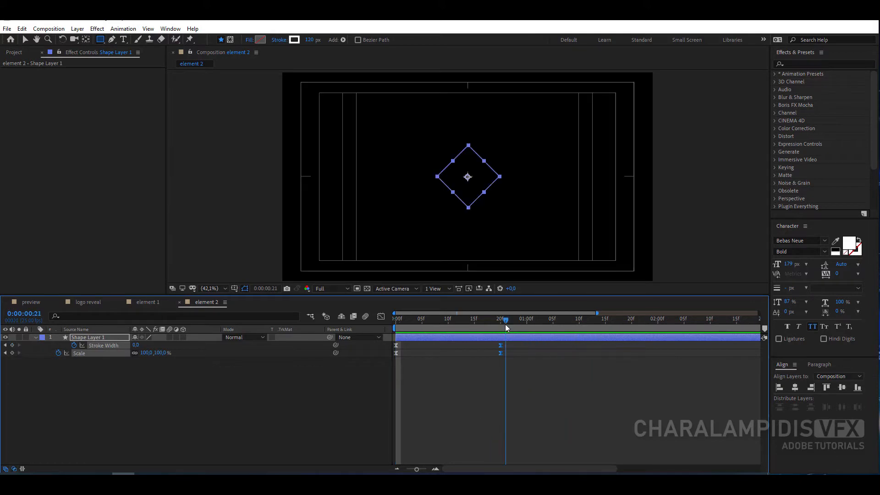
{"action": "left_click", "coordinate": [36, 339]}
- Create a new 1920 x 1080 composition named element 3 with a duration of 5 seconds
{"action": "left_click", "coordinate": [49, 29]}
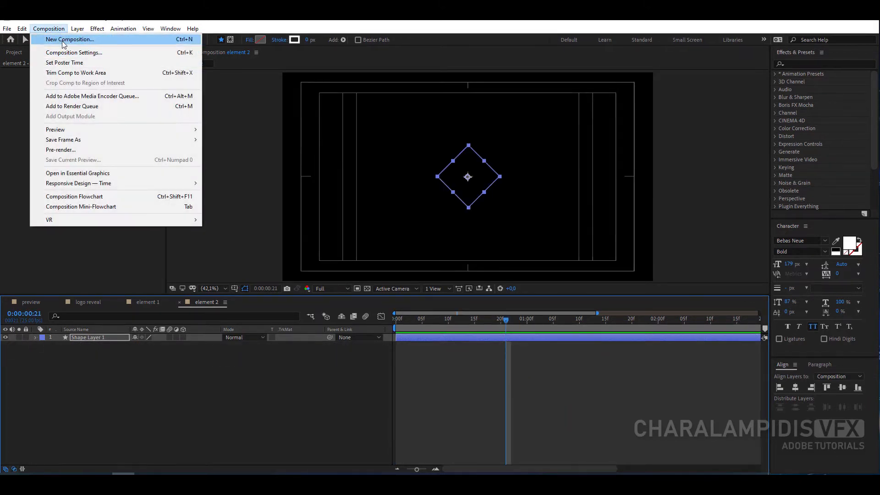
{"action": "left_click", "coordinate": [57, 39]}
{"action": "type", "text": "ele"}
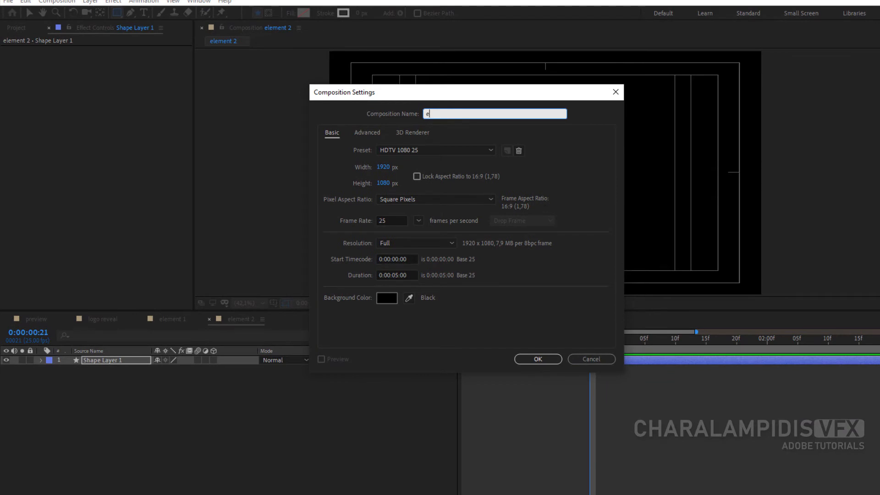
{"action": "type", "text": "ment 3"}
{"action": "key", "text": "Return"}
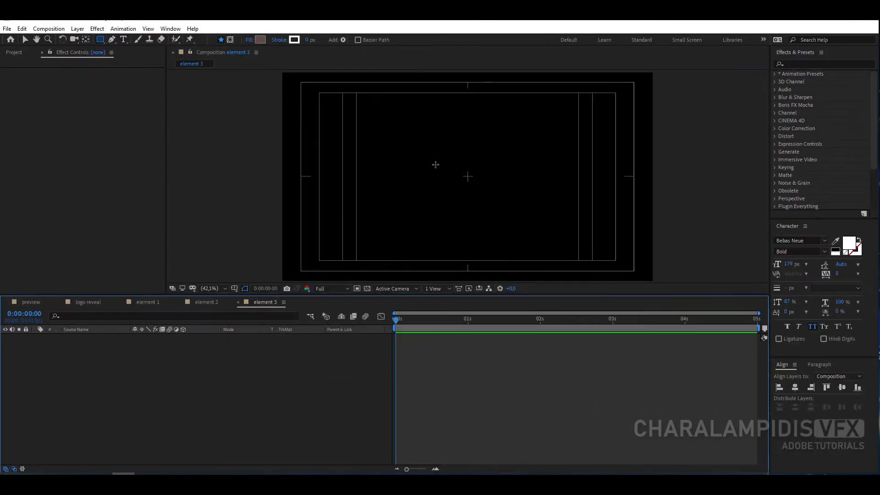
- Draw a straight horizontal line across the middle of the element 3 composition with the Pen tool, using a 15 px stroke
{"action": "left_click", "coordinate": [111, 40]}
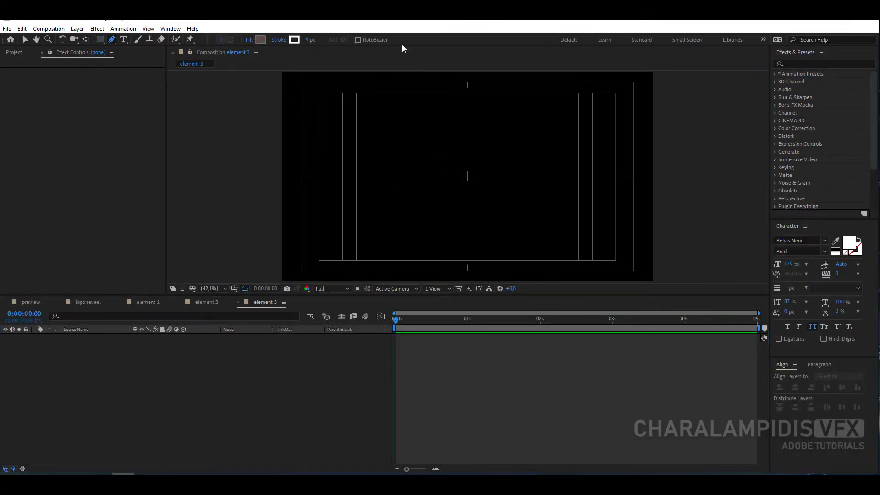
{"action": "left_click", "coordinate": [309, 40]}
{"action": "type", "text": "15"}
{"action": "key", "text": "Return"}
{"action": "left_click", "coordinate": [406, 179]}
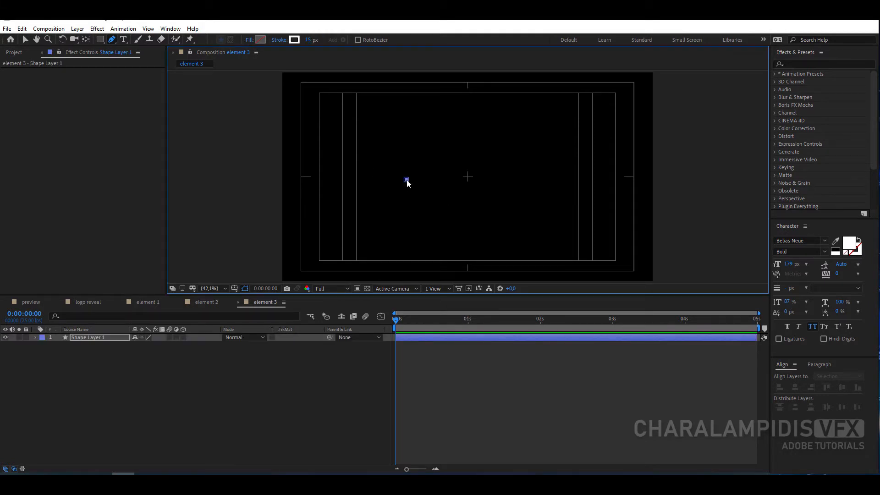
{"action": "left_click", "coordinate": [521, 179], "text": "shift"}
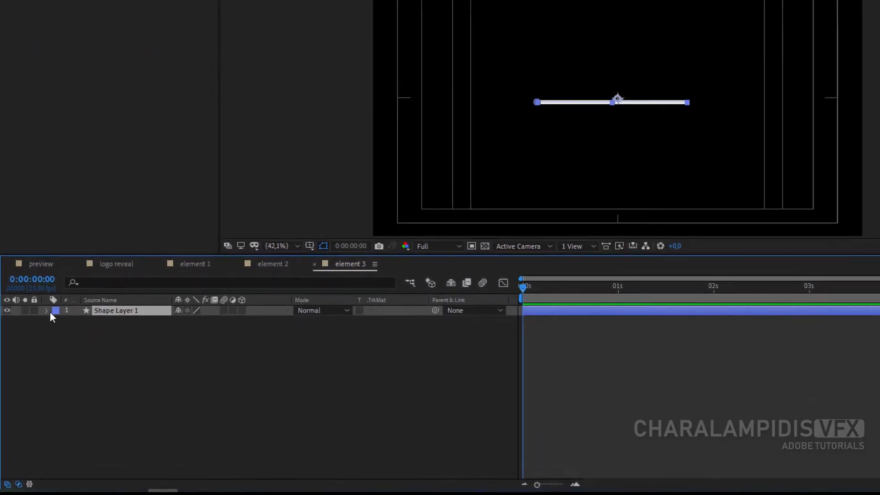
- Add Trim Paths and Zig Zag to the line's shape layer and place Zig Zag above Trim Paths
{"action": "left_click", "coordinate": [48, 311]}
{"action": "left_click", "coordinate": [294, 317]}
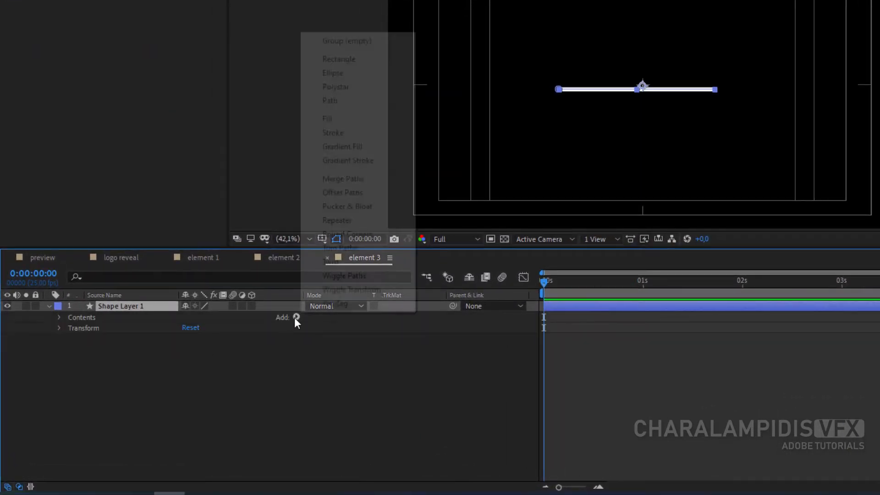
{"action": "left_click", "coordinate": [358, 249]}
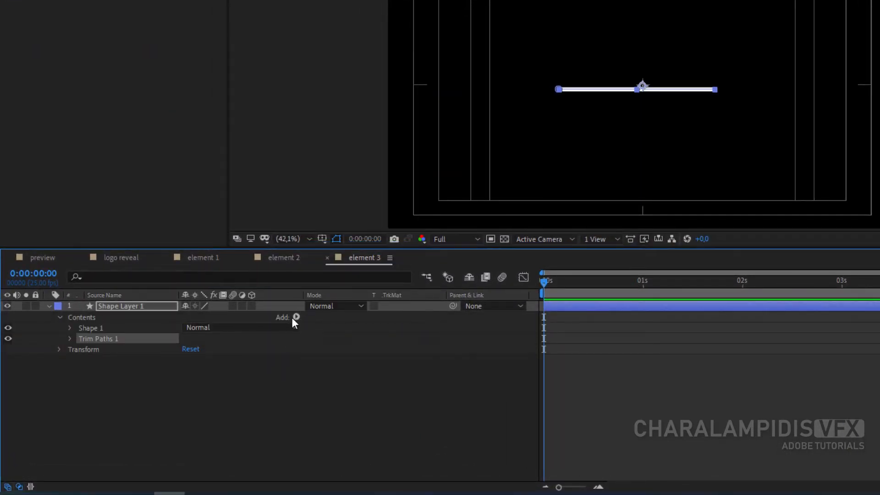
{"action": "left_click", "coordinate": [296, 317]}
{"action": "left_click", "coordinate": [335, 303]}
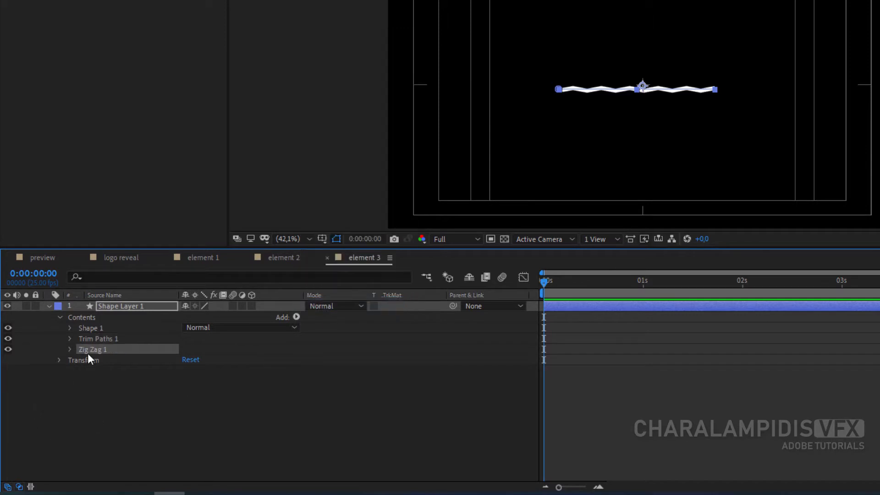
{"action": "left_click_drag", "start_coordinate": [88, 354], "coordinate": [92, 336]}
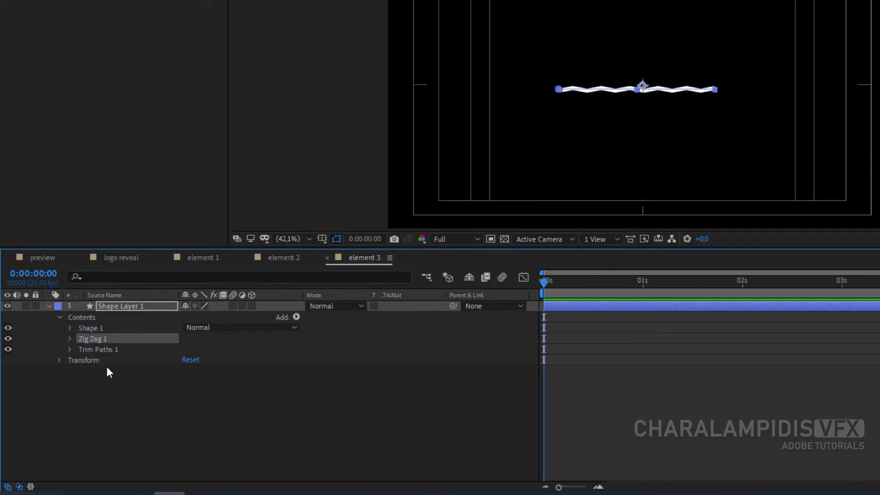
- Set the Zig Zag Size to 42 and Ridges per segment to 6
{"action": "left_click", "coordinate": [70, 339]}
{"action": "mouse_move", "coordinate": [187, 349]}
{"action": "left_mouse_down"}
{"action": "mouse_move", "coordinate": [211, 350]}
{"action": "mouse_move", "coordinate": [185, 363]}
{"action": "left_mouse_up"}
{"action": "left_click", "coordinate": [223, 446]}
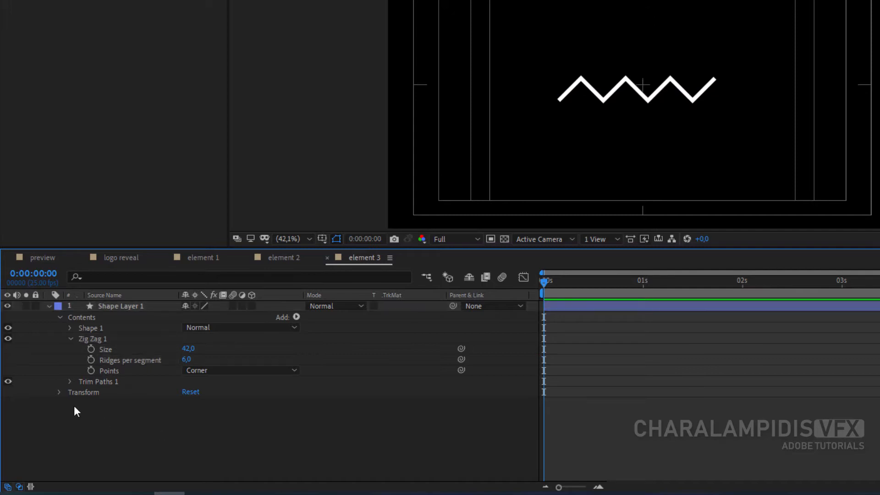
- Set the Trim Paths Start to 9% and Offset to -16° to even out the zigzag's ends
{"action": "left_click", "coordinate": [70, 381]}
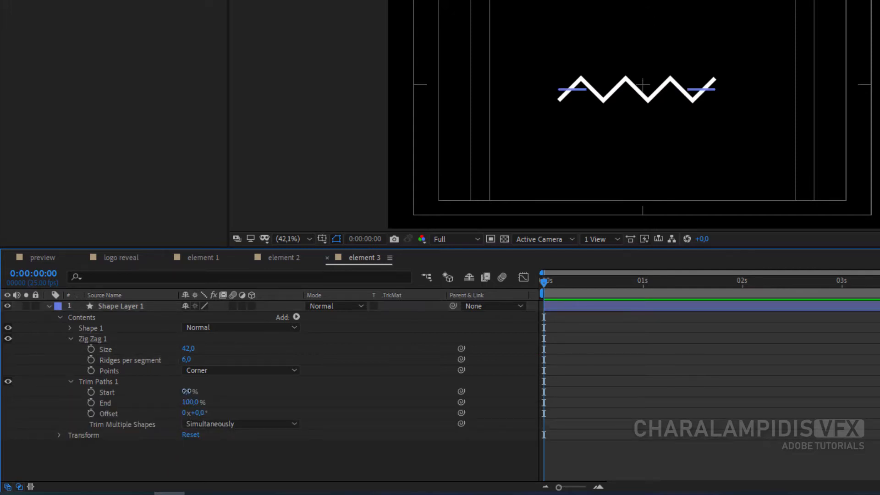
{"action": "left_click_drag", "start_coordinate": [185, 392], "coordinate": [190, 391]}
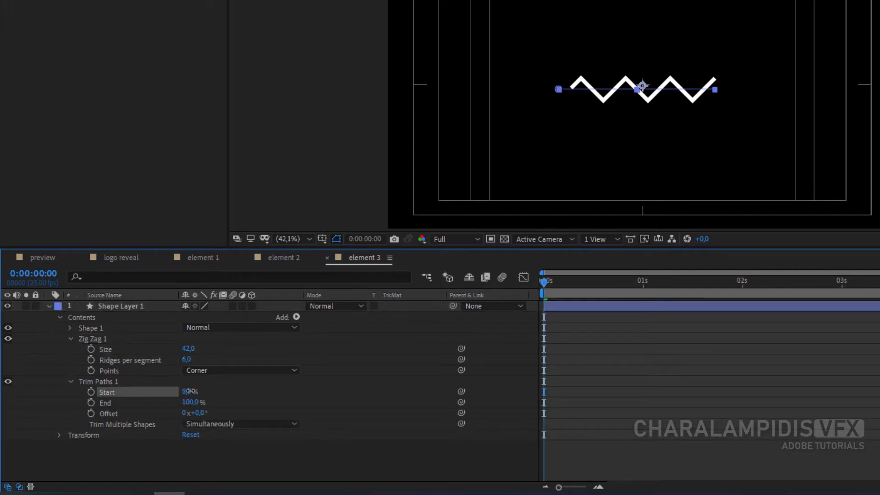
{"action": "left_click_drag", "start_coordinate": [191, 391], "coordinate": [186, 413]}
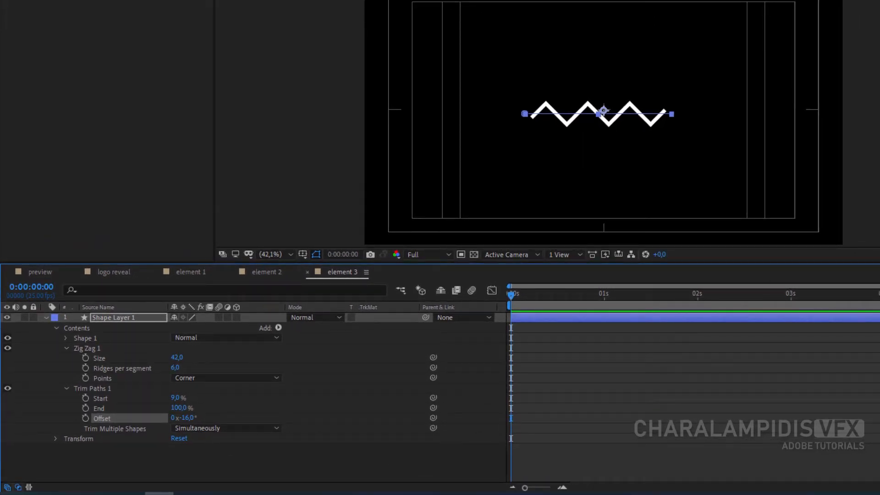
- Keyframe the Trim Paths End at 9% at 0:00
{"action": "key", "text": "equal"}
{"action": "key", "text": "equal"}
{"action": "key", "text": "equal"}
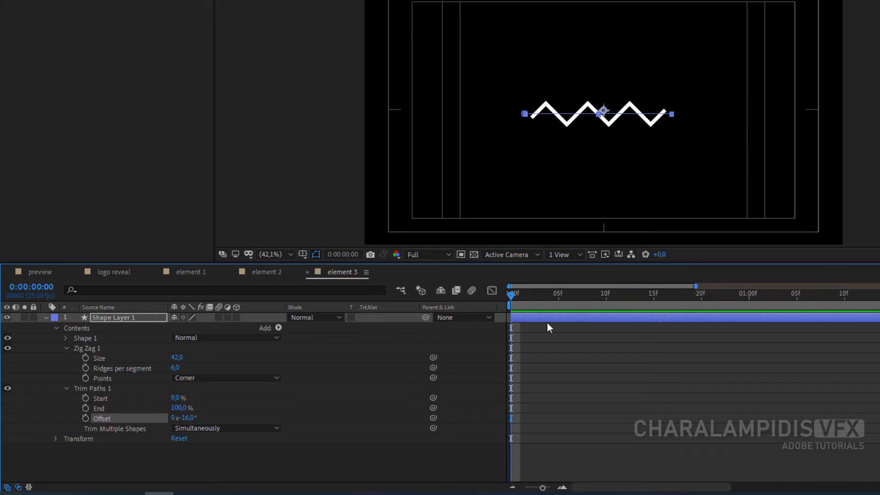
{"action": "left_click", "coordinate": [85, 408]}
{"action": "mouse_move", "coordinate": [179, 410]}
{"action": "left_mouse_down"}
{"action": "mouse_move", "coordinate": [120, 407]}
{"action": "mouse_move", "coordinate": [140, 409]}
{"action": "left_mouse_up"}
{"action": "left_click", "coordinate": [178, 408]}
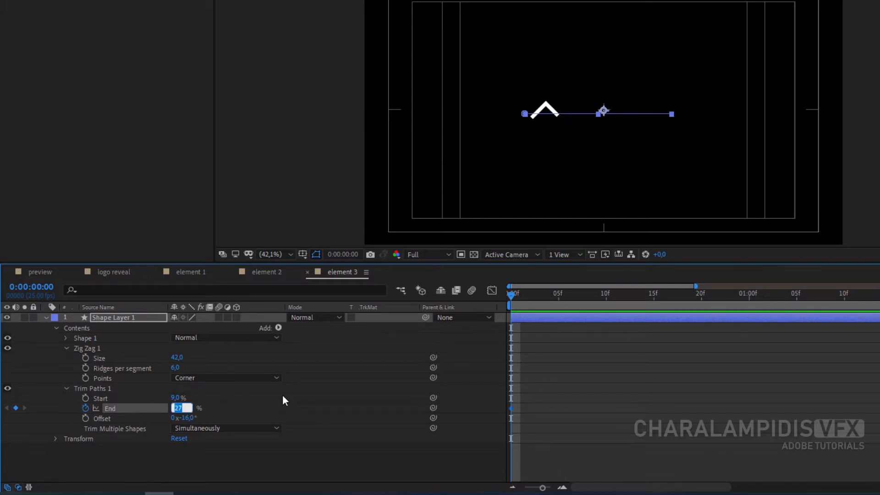
{"action": "type", "text": "9"}
{"action": "key", "text": "Return"}
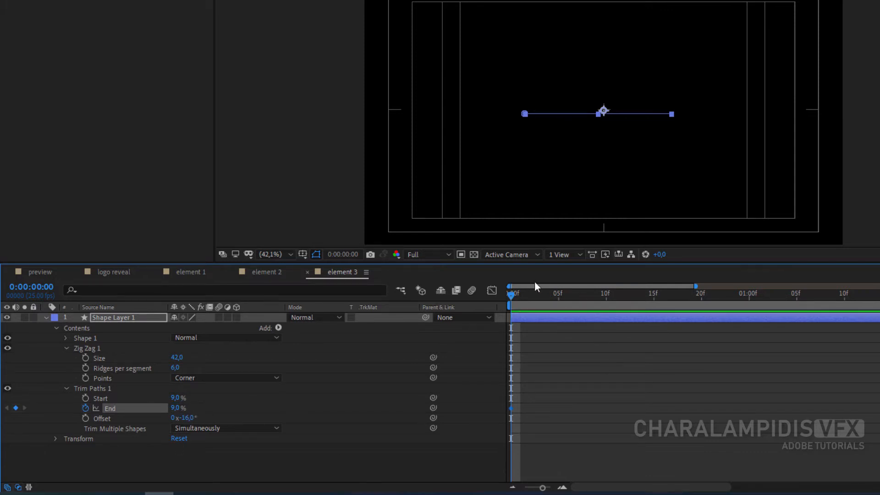
- Move to 0:10 and set the Trim Paths End to 100%
{"action": "left_click_drag", "start_coordinate": [512, 294], "coordinate": [606, 297]}
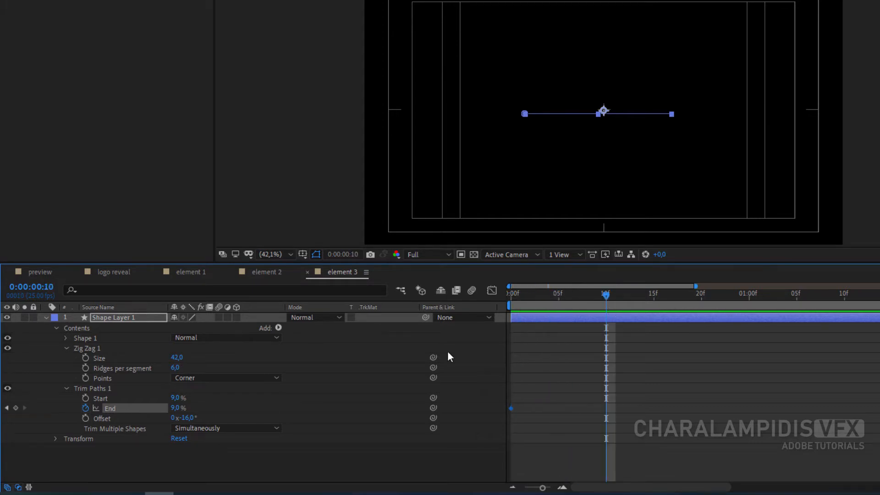
{"action": "left_click", "coordinate": [177, 408]}
{"action": "type", "text": "100"}
{"action": "key", "text": "Return"}
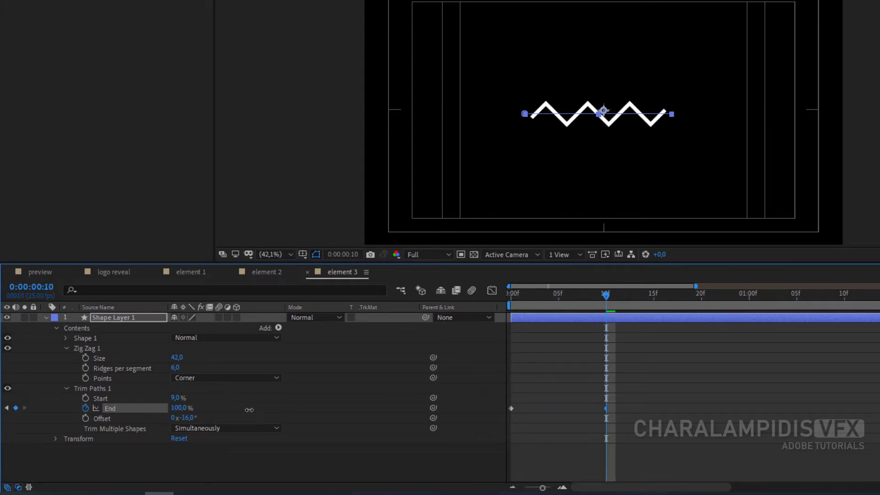
- Keyframe the Trim Paths Start from 9% at 0:10 to 100% at 0:20
{"action": "left_click", "coordinate": [86, 398]}
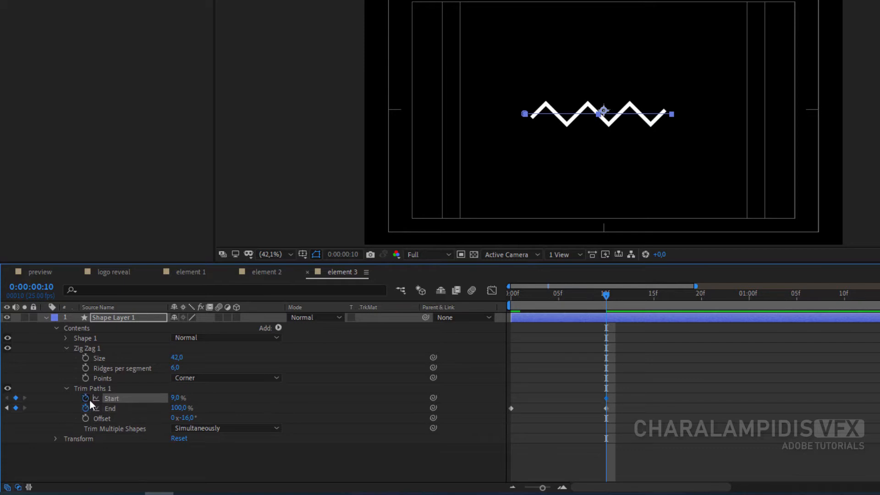
{"action": "left_click_drag", "start_coordinate": [604, 296], "coordinate": [702, 298]}
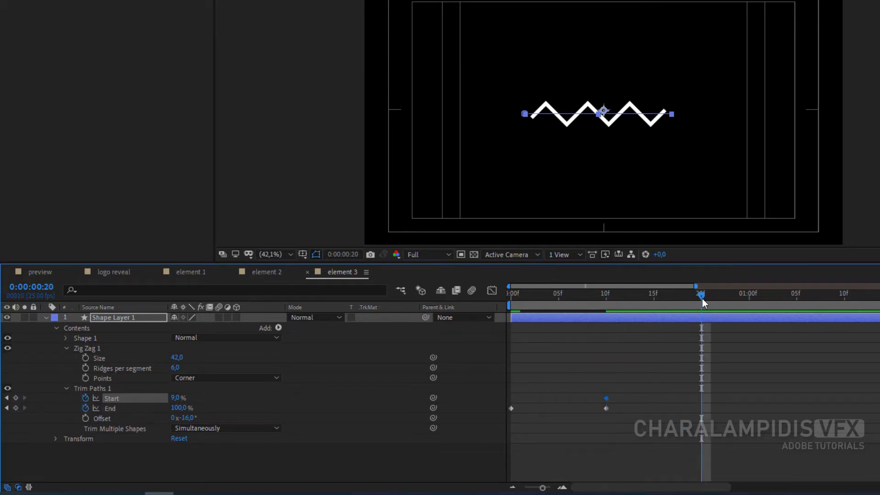
{"action": "left_click_drag", "start_coordinate": [177, 398], "coordinate": [261, 400]}
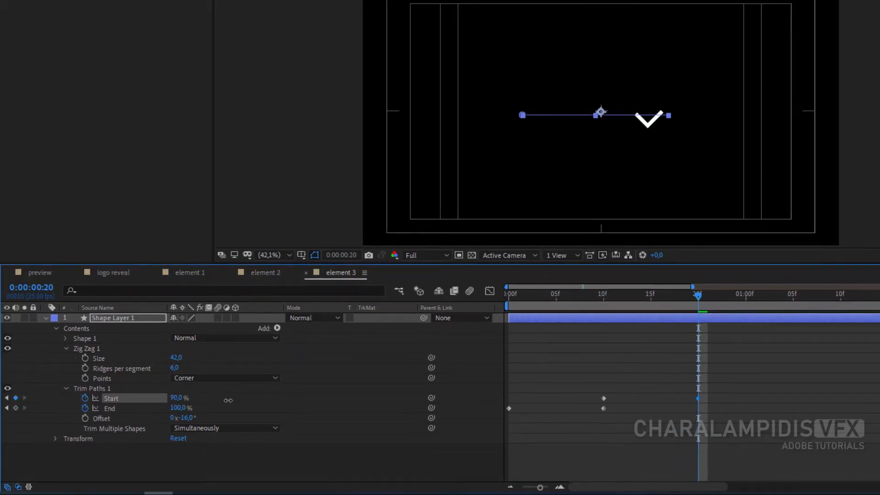
- Apply Easy Ease to the Trim Paths Start and End keyframes and reshape their speed curves for a fast start and slow finish
{"action": "left_click_drag", "start_coordinate": [557, 391], "coordinate": [386, 425]}
{"action": "key", "text": "F9"}
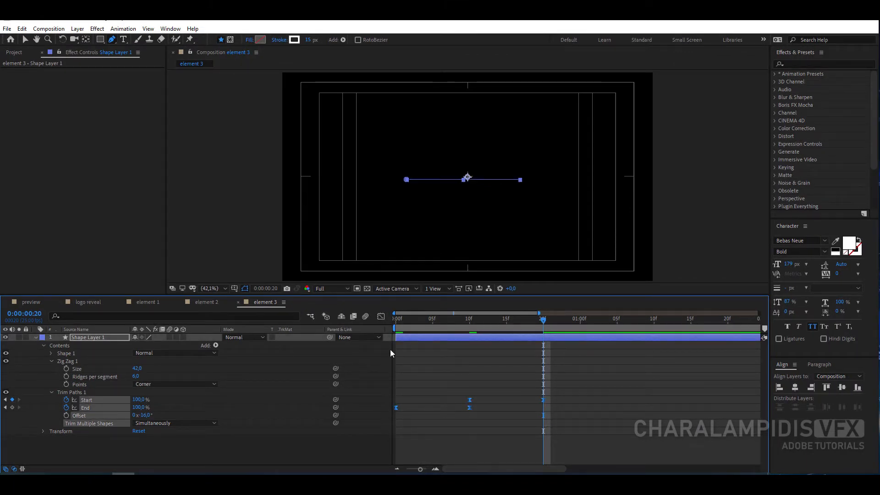
{"action": "left_click", "coordinate": [381, 316]}
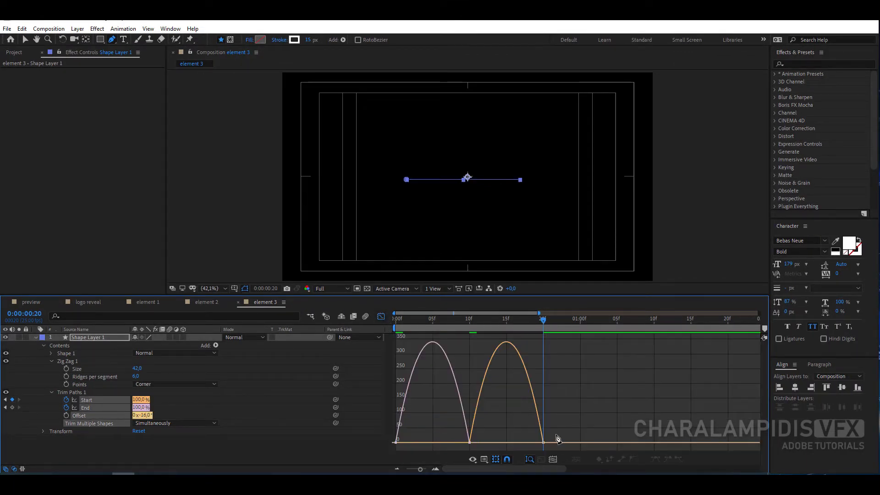
{"action": "left_click_drag", "start_coordinate": [556, 436], "coordinate": [447, 444]}
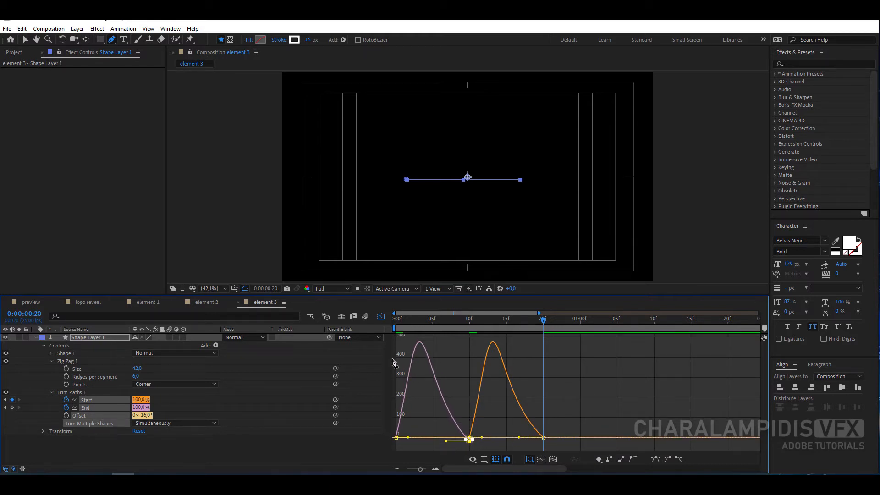
{"action": "left_click", "coordinate": [381, 318]}
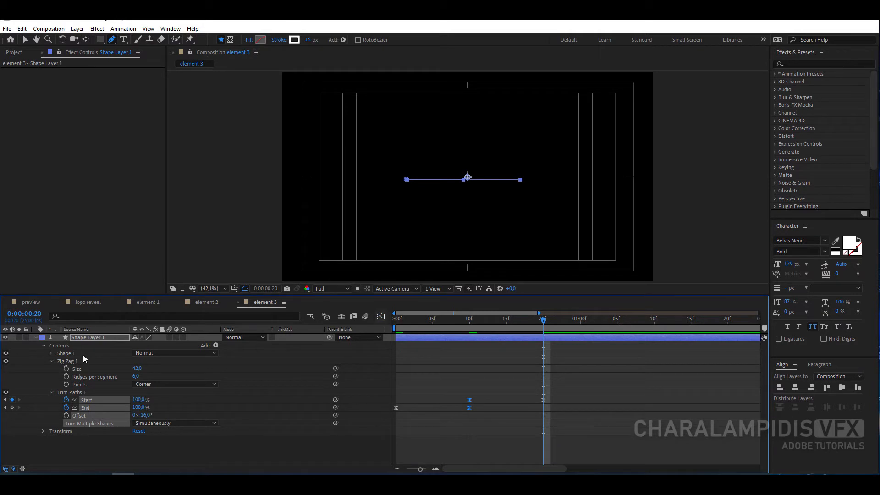
- Collapse the zigzag line's layer properties and play back its animation in the element 3 composition
{"action": "left_click", "coordinate": [36, 338]}
{"action": "key", "text": "space"}
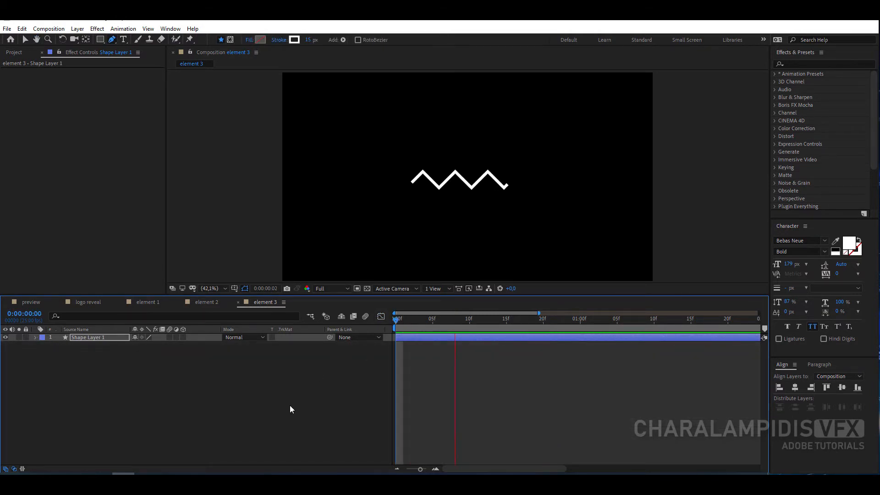
{"action": "left_click_drag", "start_coordinate": [524, 319], "coordinate": [543, 324]}
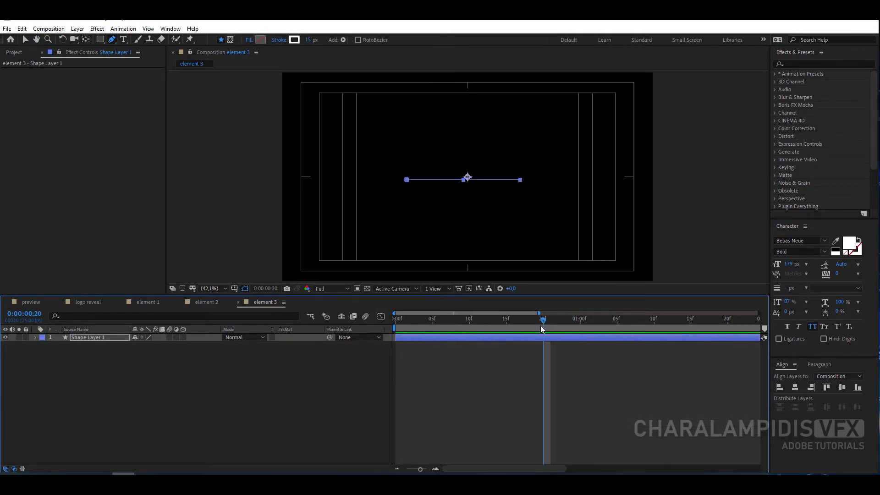
- Close the element 3, element 2 and element 1 timelines to return to the logo reveal composition
{"action": "left_click", "coordinate": [237, 303]}
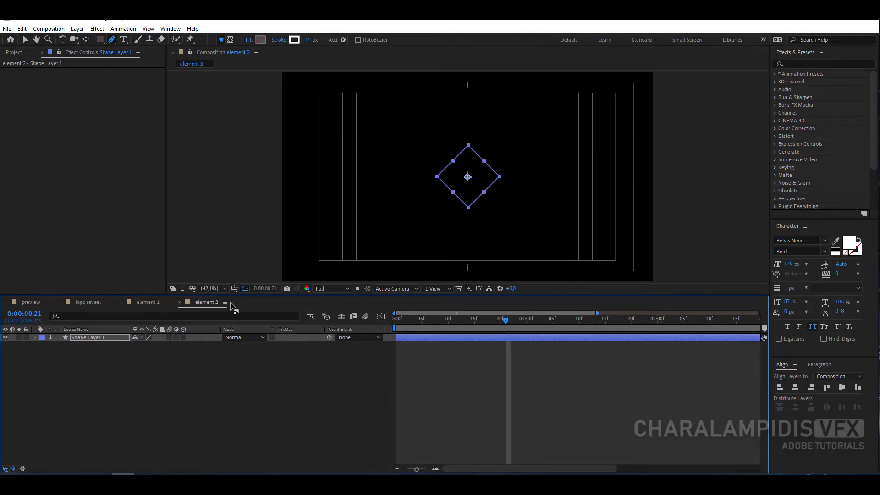
{"action": "left_click", "coordinate": [179, 302]}
{"action": "left_click", "coordinate": [120, 302]}
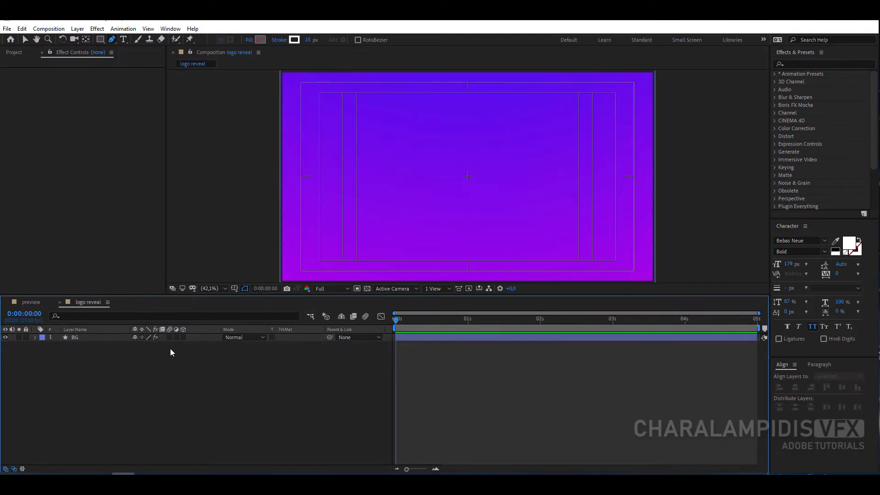
{"action": "left_click", "coordinate": [24, 40]}
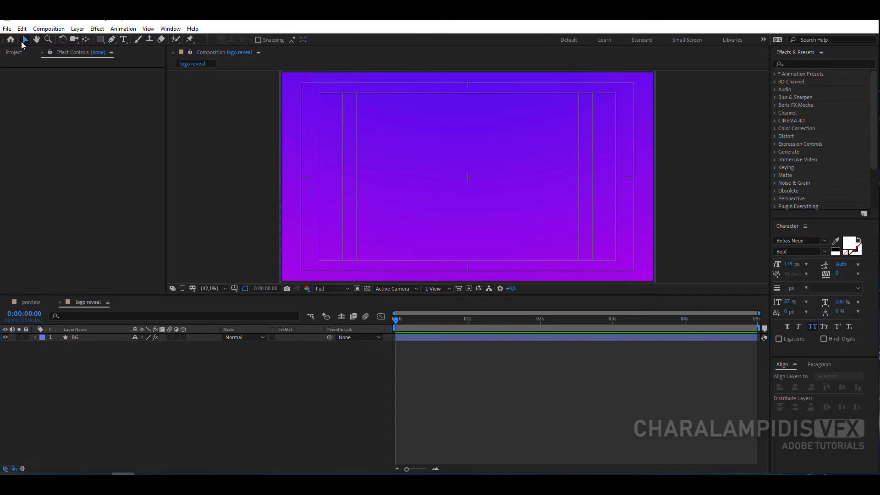
- Draw a polygon from the composition's centre with fill 0ECEFE, a 0 px stroke and an outer radius of about 201
{"action": "left_click_drag", "start_coordinate": [98, 40], "coordinate": [141, 67]}
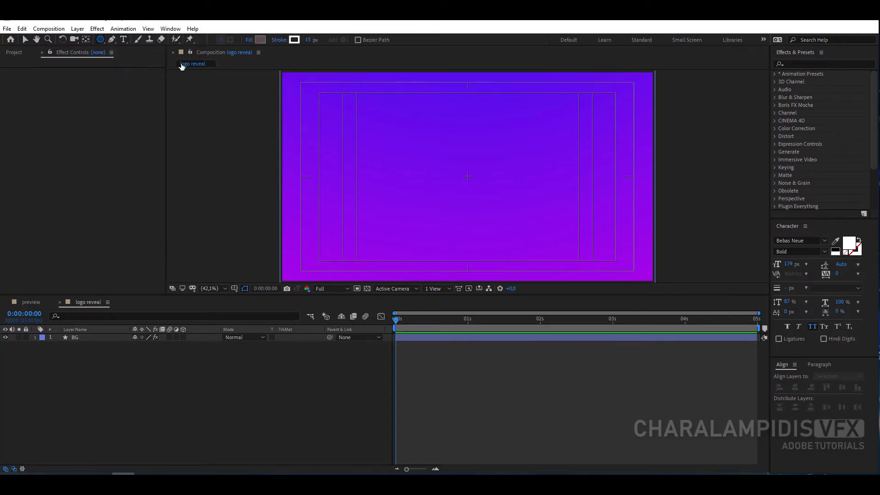
{"action": "left_click", "coordinate": [260, 39]}
{"action": "left_click", "coordinate": [472, 171]}
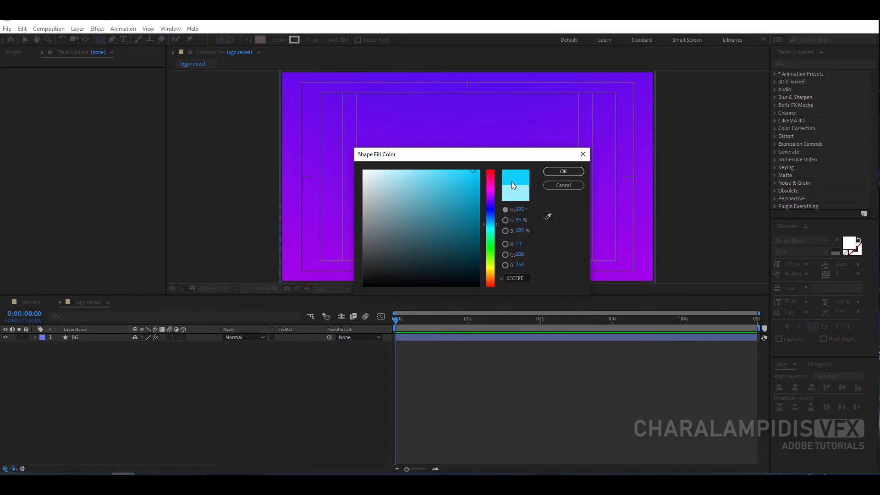
{"action": "left_click", "coordinate": [577, 176]}
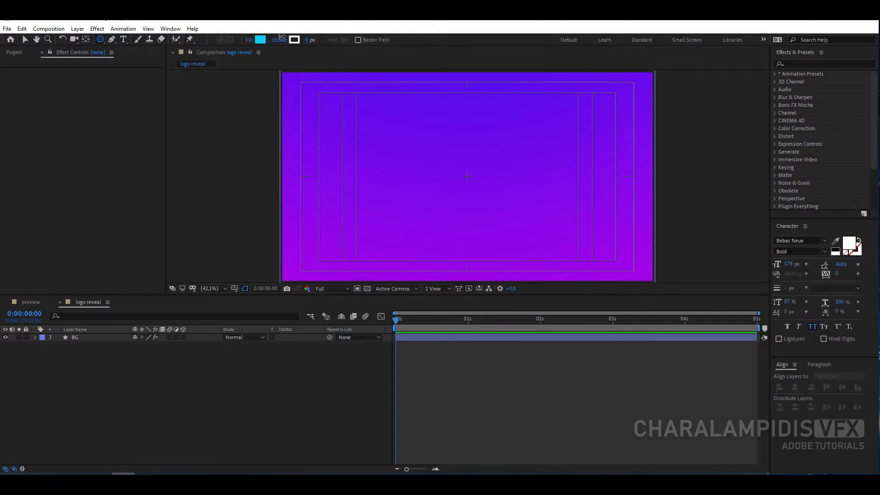
{"action": "left_click_drag", "start_coordinate": [468, 177], "coordinate": [467, 137]}
- Rename the new polygon layer as shape
{"action": "left_click", "coordinate": [95, 338]}
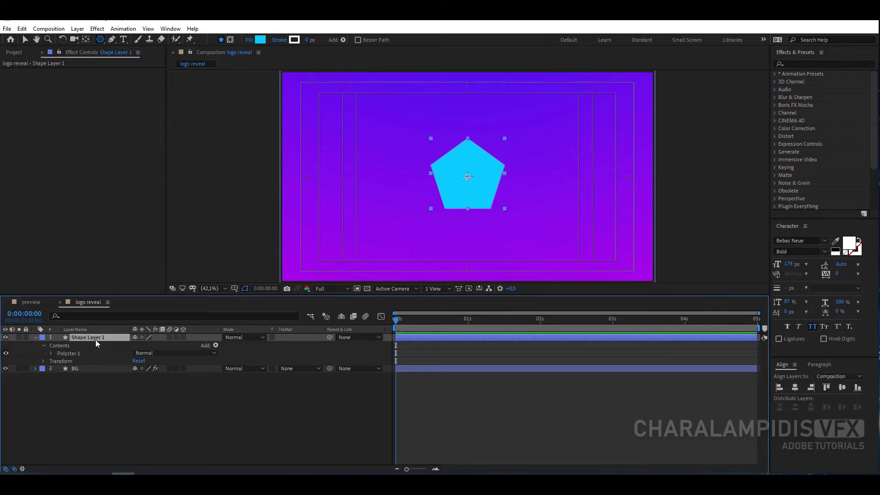
{"action": "key", "text": "Return"}
{"action": "type", "text": "shape"}
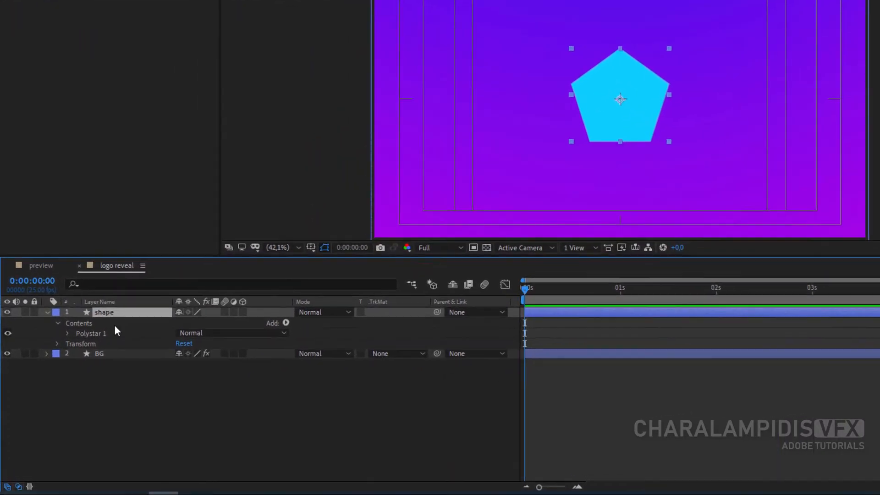
- Set the polygon path's Points to 6 to make it a hexagon, and collapse the layer's properties
{"action": "left_click", "coordinate": [68, 333]}
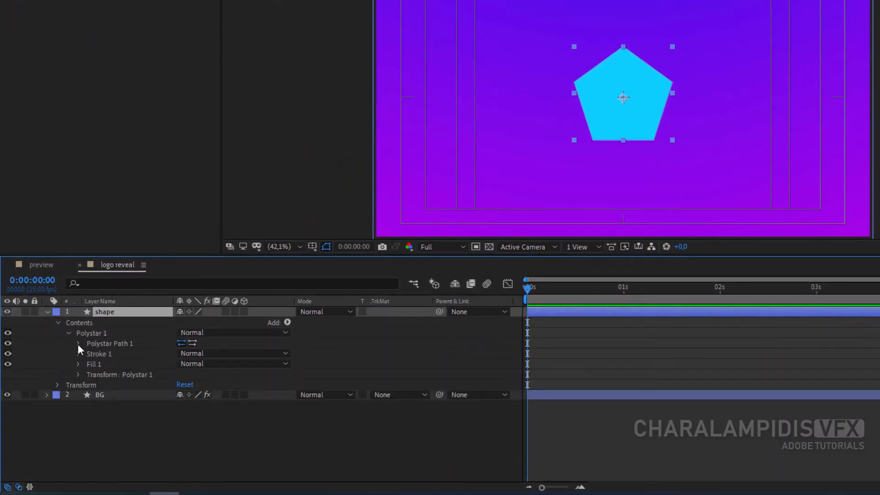
{"action": "left_click", "coordinate": [78, 344]}
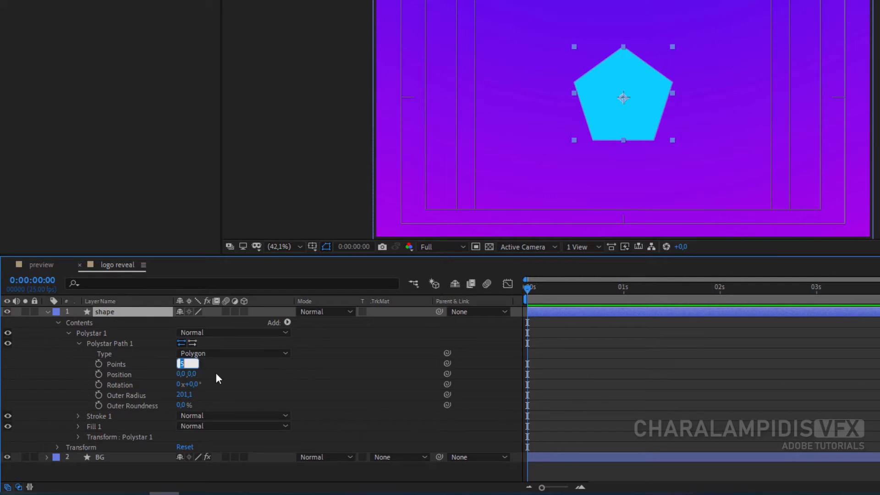
{"action": "type", "text": "6"}
{"action": "key", "text": "Return"}
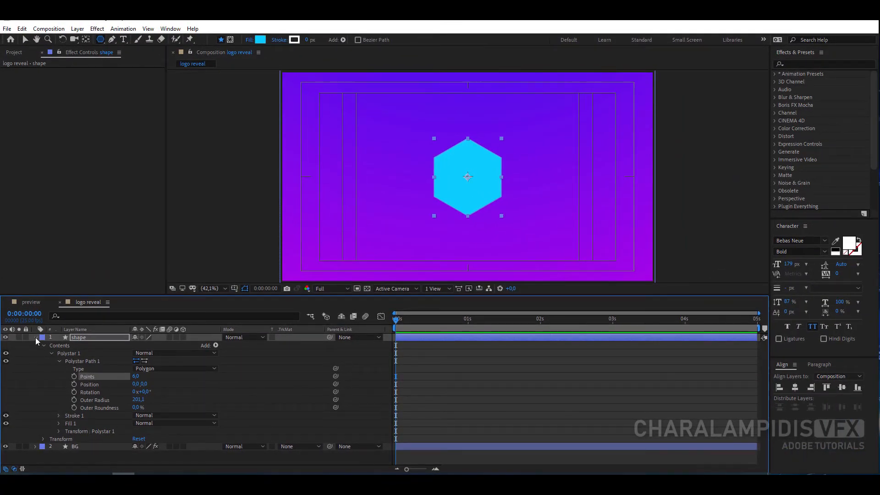
{"action": "left_click", "coordinate": [36, 338]}
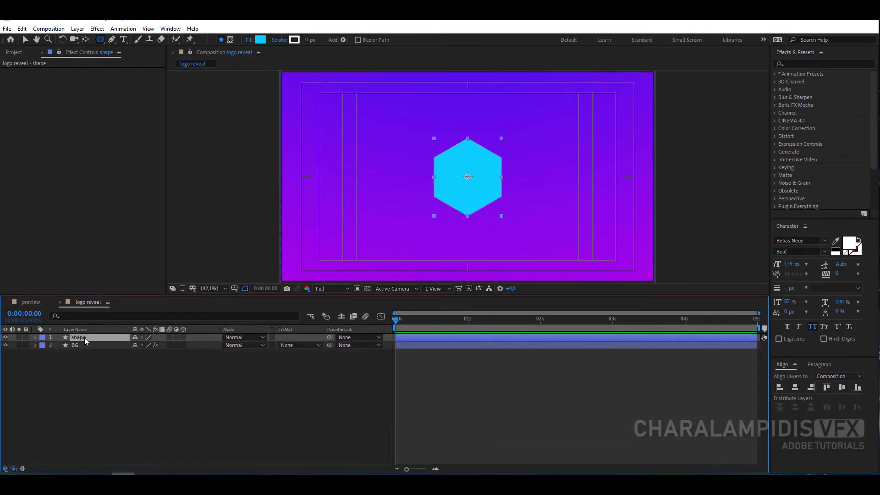
- Duplicate the shape layer twice and hide both duplicates
{"action": "left_click", "coordinate": [22, 29]}
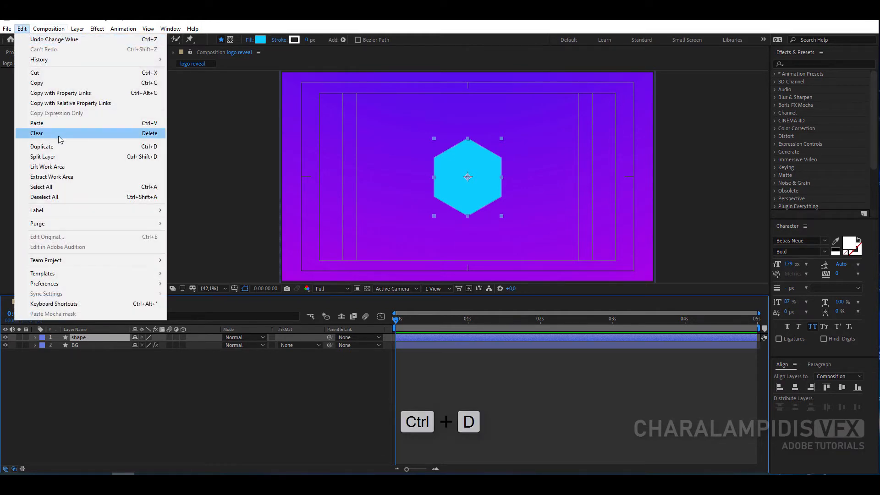
{"action": "left_click", "coordinate": [58, 148]}
{"action": "left_click", "coordinate": [21, 29]}
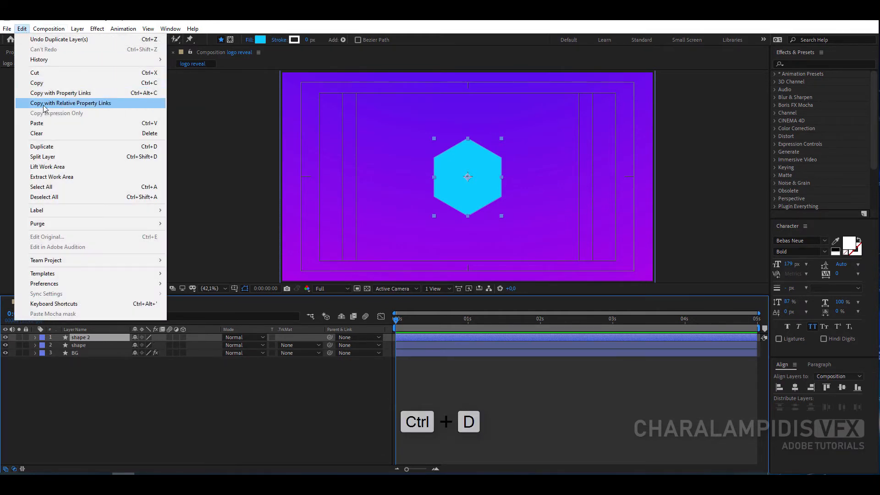
{"action": "left_click", "coordinate": [50, 148]}
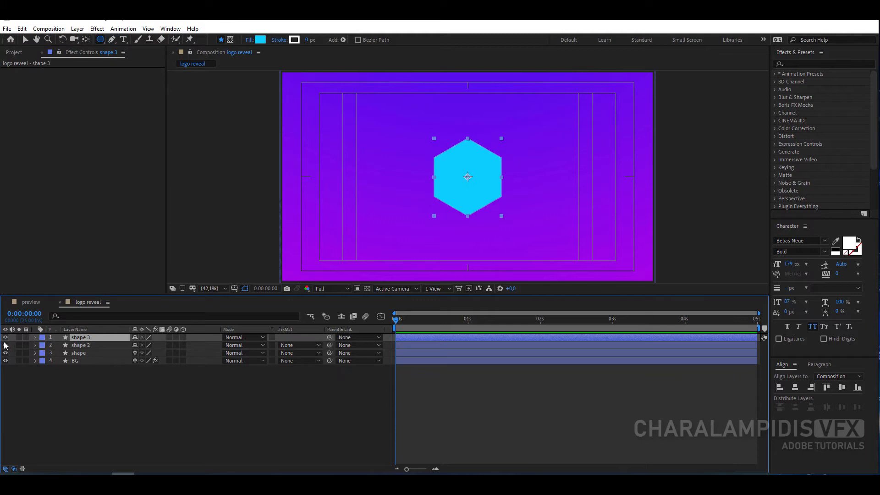
{"action": "left_click_drag", "start_coordinate": [5, 340], "coordinate": [6, 346]}
{"action": "left_click", "coordinate": [109, 411]}
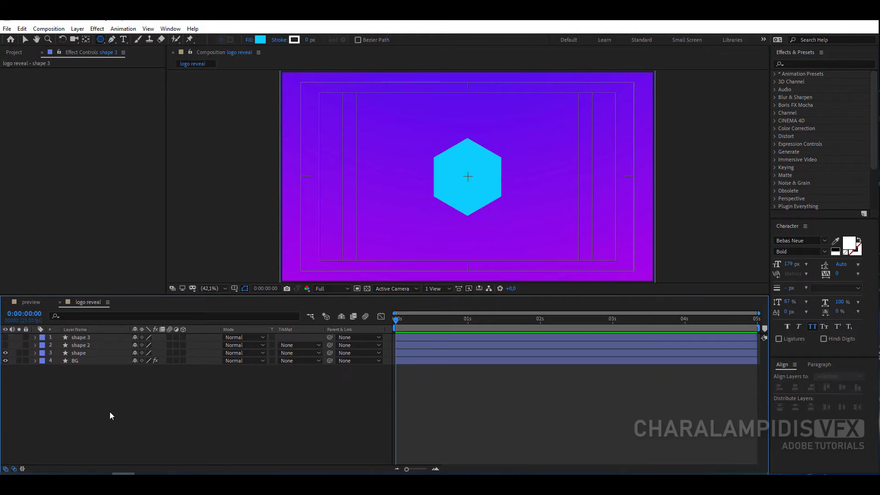
- Add the text "ae" in Bebas Neue Bold over the hexagon and move it near the hexagon's centre
{"action": "left_click", "coordinate": [124, 39]}
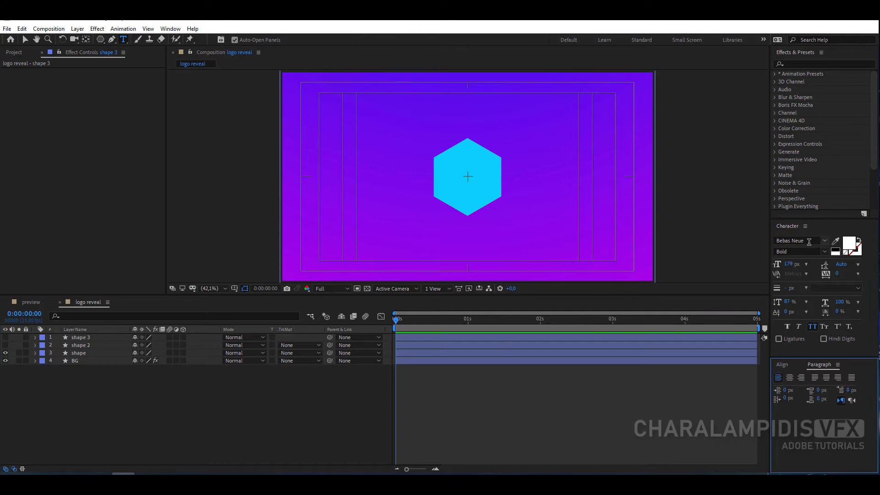
{"action": "left_click", "coordinate": [784, 240]}
{"action": "key", "text": "Return"}
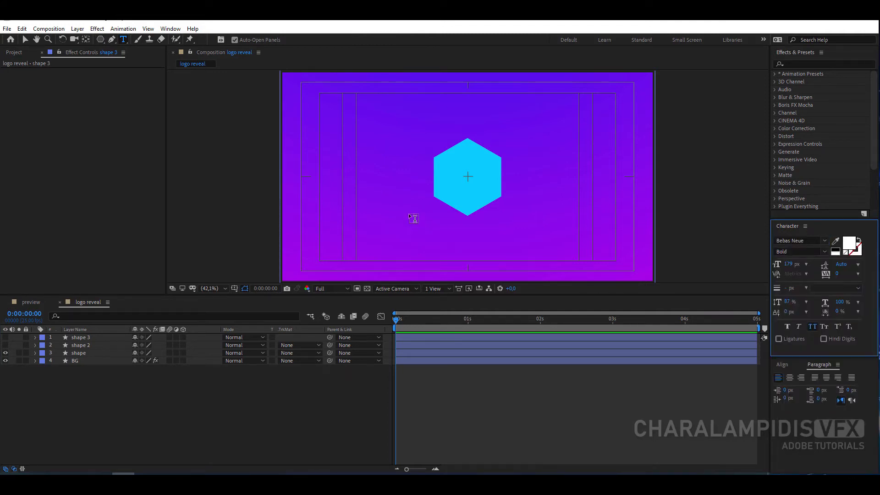
{"action": "left_click", "coordinate": [447, 188]}
{"action": "type", "text": "ae"}
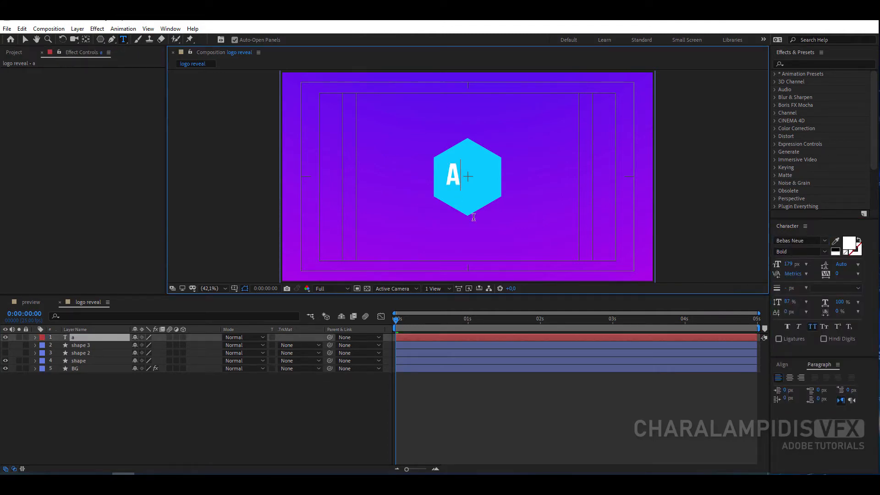
{"action": "left_click", "coordinate": [25, 39]}
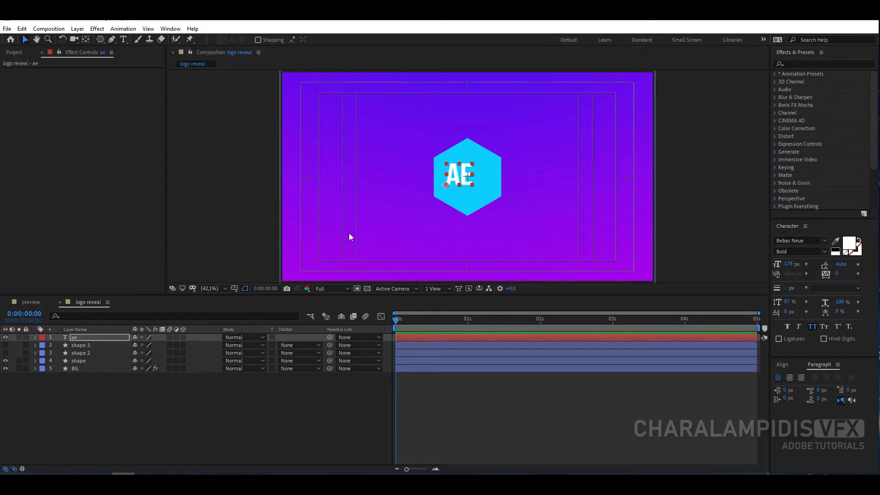
{"action": "left_click_drag", "start_coordinate": [453, 185], "coordinate": [461, 182]}
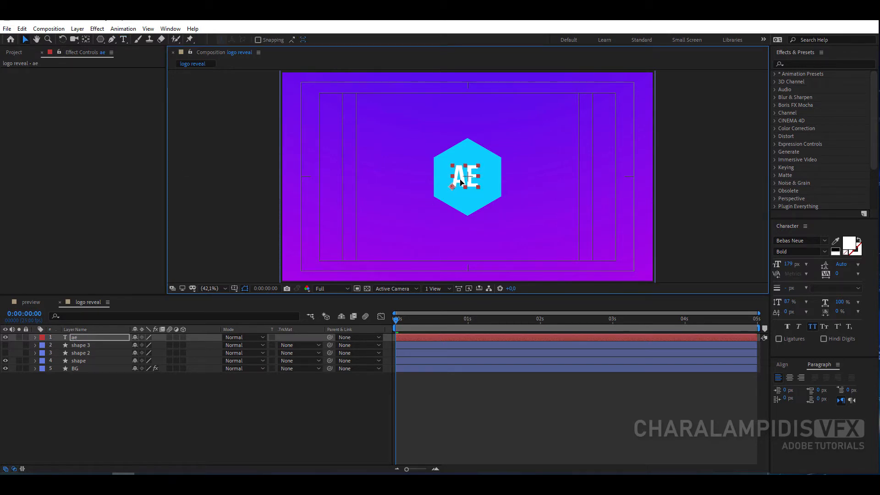
- Set the font size of the hexagon's text to 188 px
{"action": "left_click", "coordinate": [78, 338]}
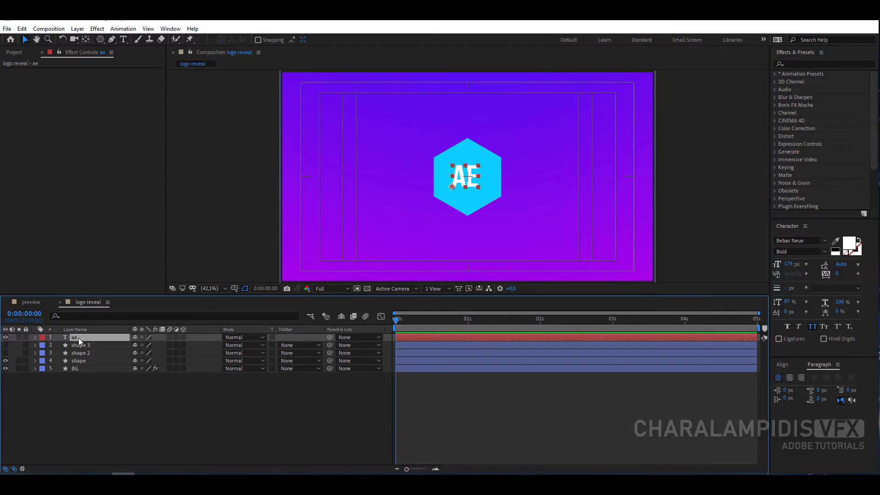
{"action": "double_click", "coordinate": [86, 339]}
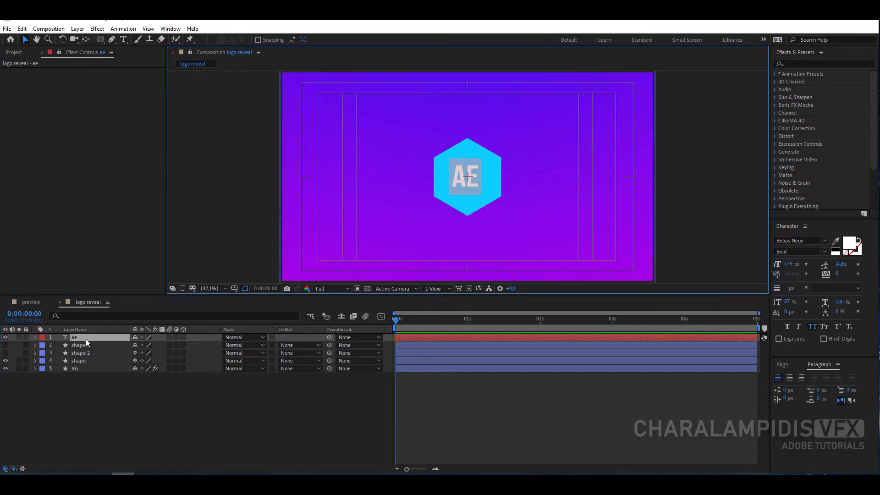
{"action": "left_click", "coordinate": [789, 264]}
{"action": "left_click_drag", "start_coordinate": [789, 264], "coordinate": [793, 265]}
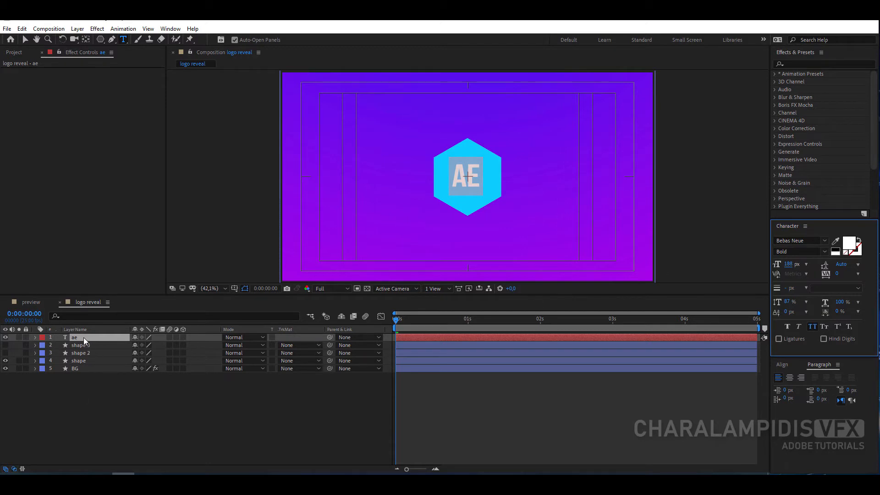
- Rename the text layer as text-01
{"action": "left_click", "coordinate": [84, 337]}
{"action": "key", "text": "Return"}
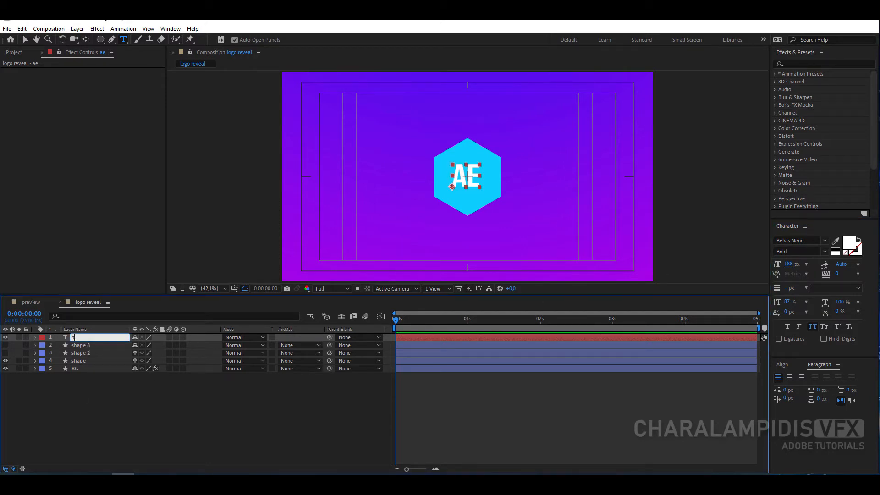
{"action": "type", "text": "text-01"}
{"action": "key", "text": "Return"}
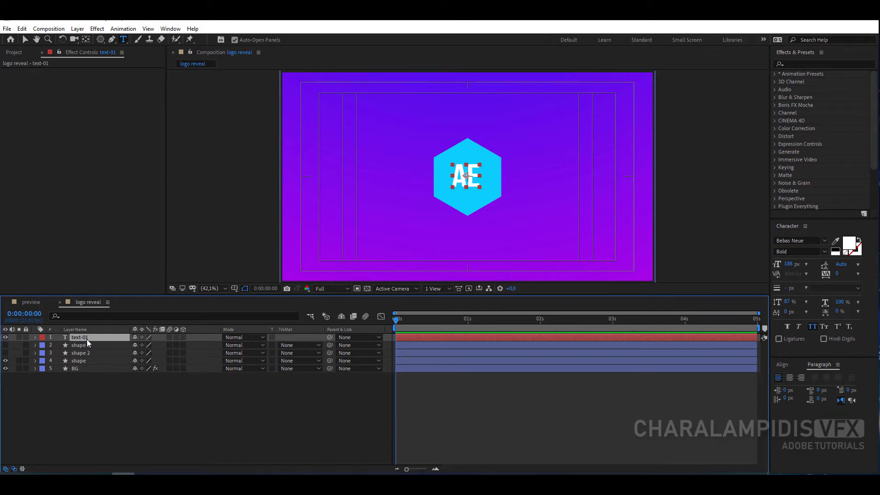
- Align the text-01 and shape layers to each other's centres horizontally and vertically, using the selection as reference
{"action": "left_click", "coordinate": [81, 362], "text": "ctrl"}
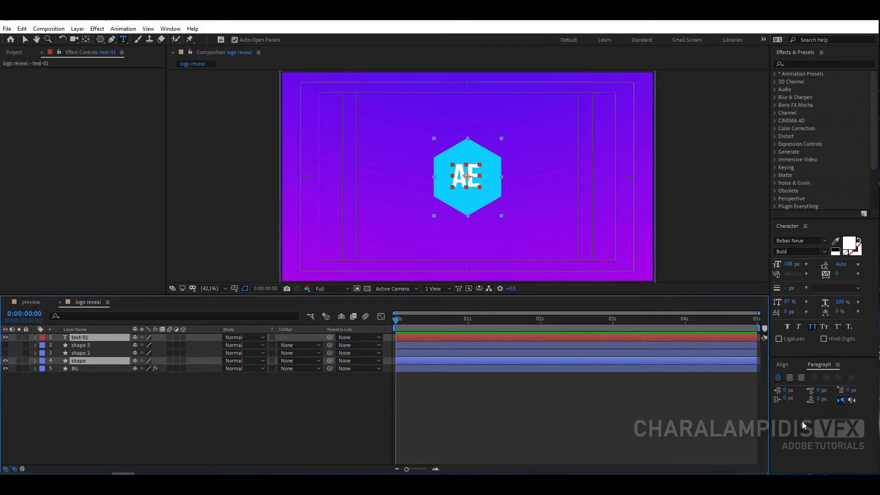
{"action": "left_click", "coordinate": [782, 365]}
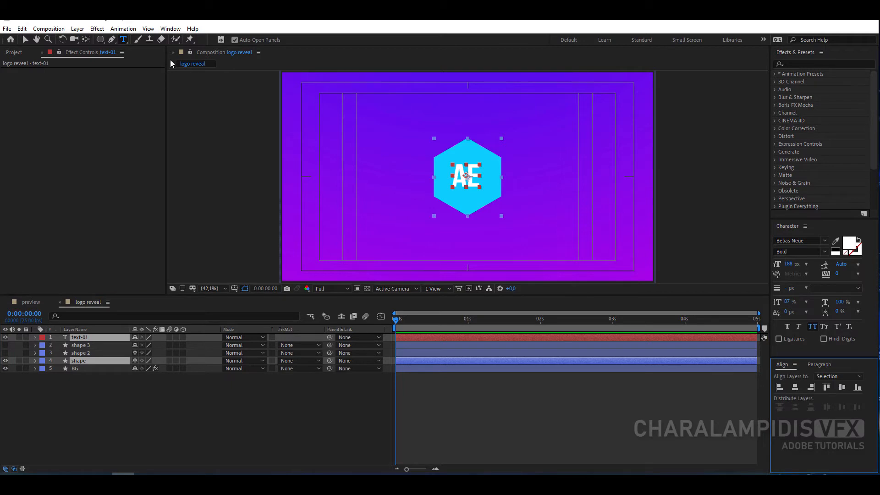
{"action": "left_click", "coordinate": [171, 29]}
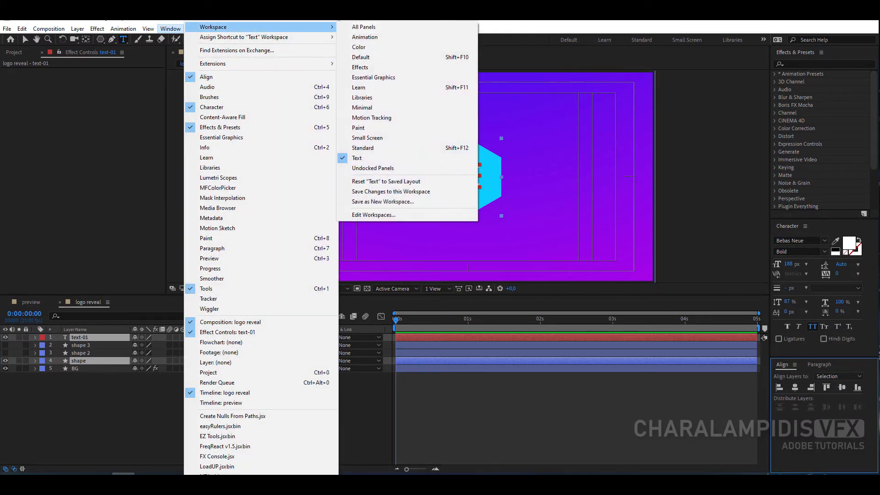
{"action": "left_click", "coordinate": [171, 29]}
{"action": "left_click", "coordinate": [794, 388]}
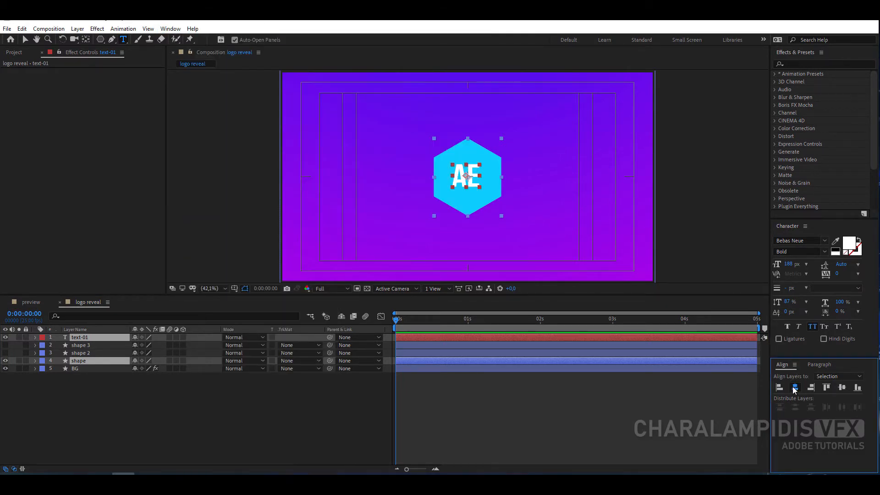
{"action": "left_click", "coordinate": [843, 388]}
{"action": "left_click", "coordinate": [232, 429]}
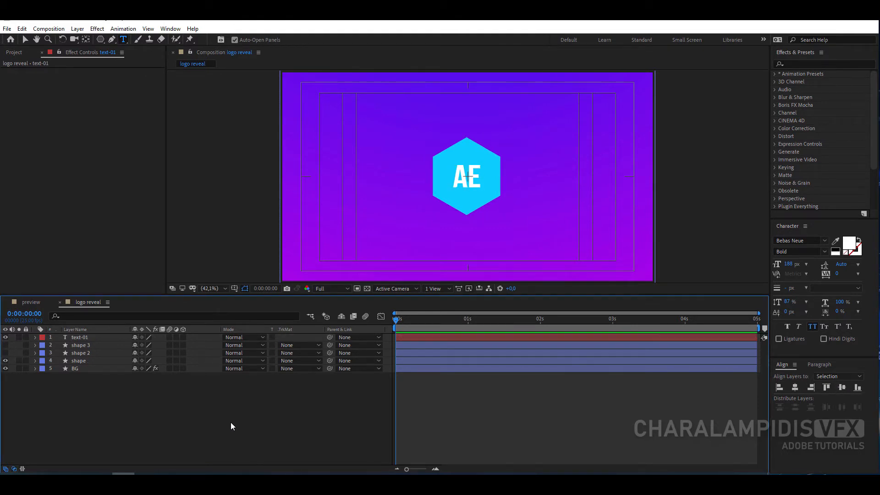
- Add a Drop Shadow effect to the hexagon's shape layer
{"action": "left_click", "coordinate": [78, 363]}
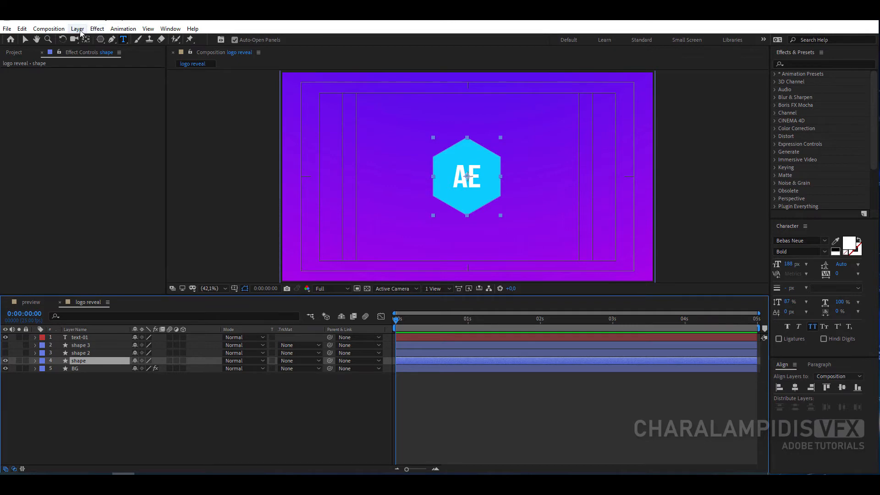
{"action": "left_click", "coordinate": [96, 28]}
{"action": "mouse_move", "coordinate": [141, 218]}
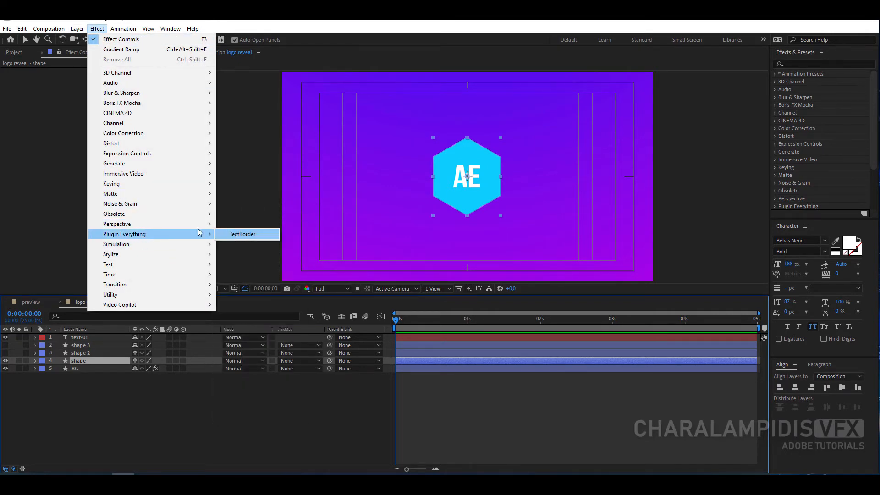
{"action": "left_click", "coordinate": [254, 306]}
{"action": "key", "text": "v"}
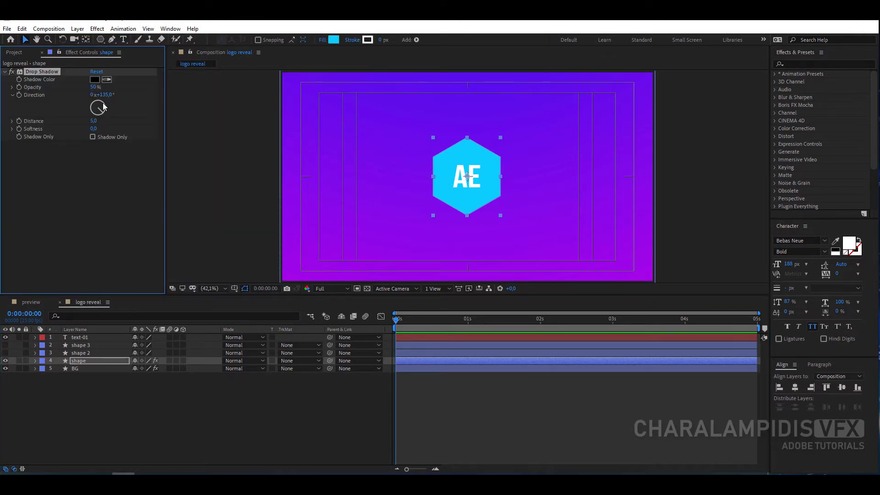
- Set the hexagon's drop shadow to direction 165°, distance 12 and softness 51
{"action": "mouse_move", "coordinate": [102, 94]}
{"action": "left_mouse_down"}
{"action": "mouse_move", "coordinate": [110, 95]}
{"action": "mouse_move", "coordinate": [95, 121]}
{"action": "mouse_move", "coordinate": [111, 95]}
{"action": "left_mouse_up"}
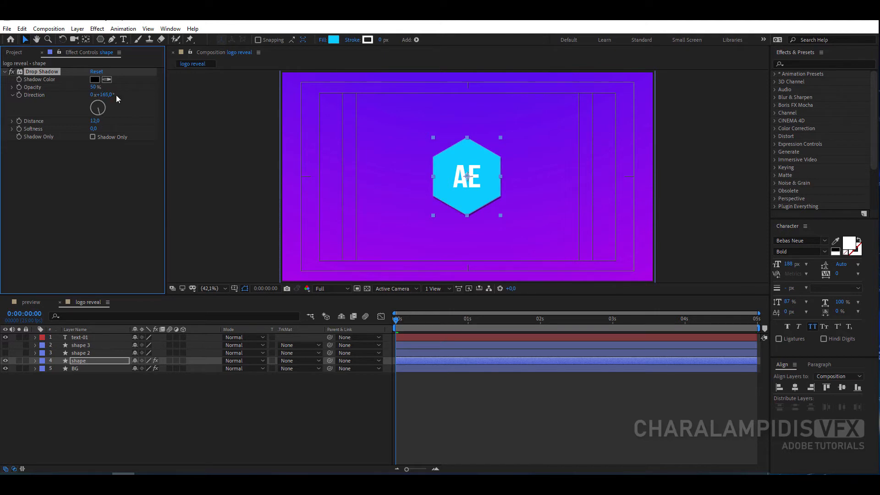
{"action": "left_click_drag", "start_coordinate": [93, 128], "coordinate": [118, 131]}
{"action": "left_click", "coordinate": [124, 400]}
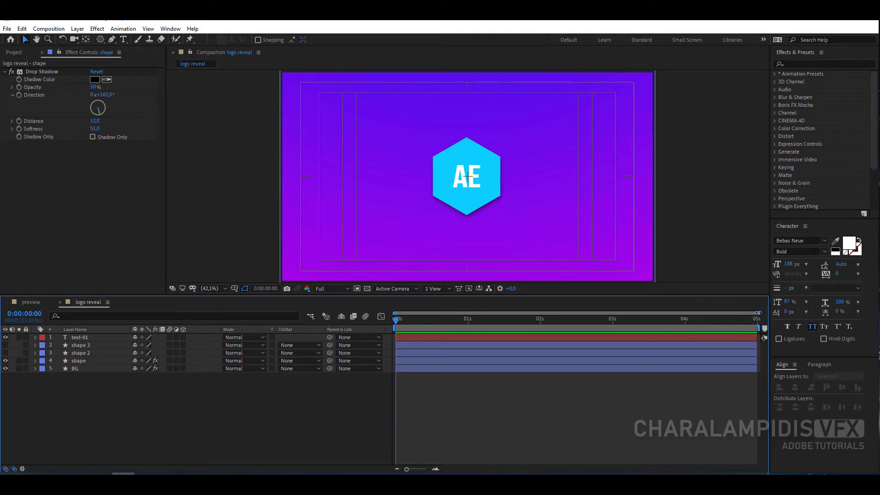
- Keyframe the BG layer's scale at 100% on frame 15 and at 0% on frame 0
{"action": "left_click_drag", "start_coordinate": [759, 314], "coordinate": [530, 326]}
{"action": "left_click", "coordinate": [80, 368]}
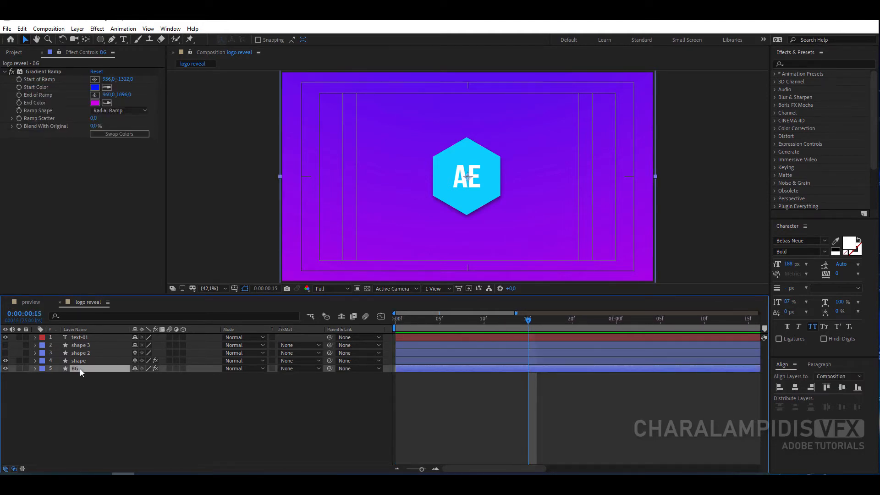
{"action": "key", "text": "s"}
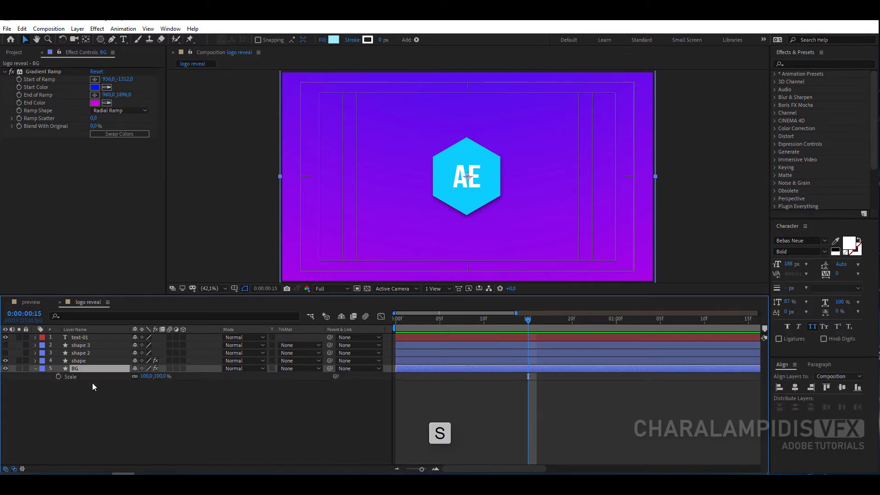
{"action": "left_click", "coordinate": [58, 376]}
{"action": "left_click", "coordinate": [502, 320]}
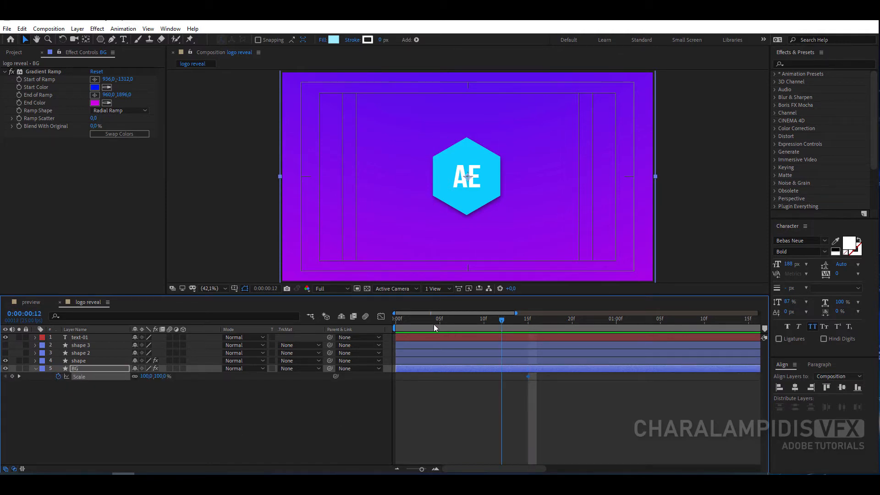
{"action": "key", "text": "Home"}
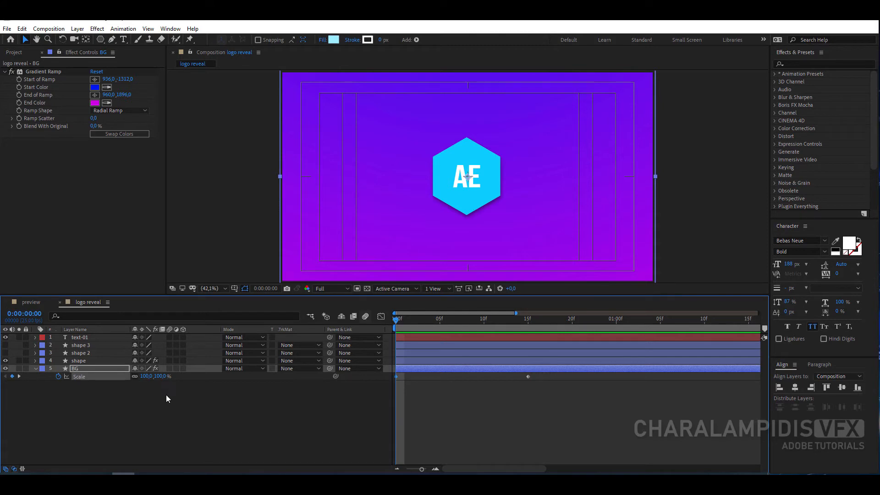
{"action": "left_click", "coordinate": [147, 376]}
{"action": "type", "text": "0"}
{"action": "key", "text": "Return"}
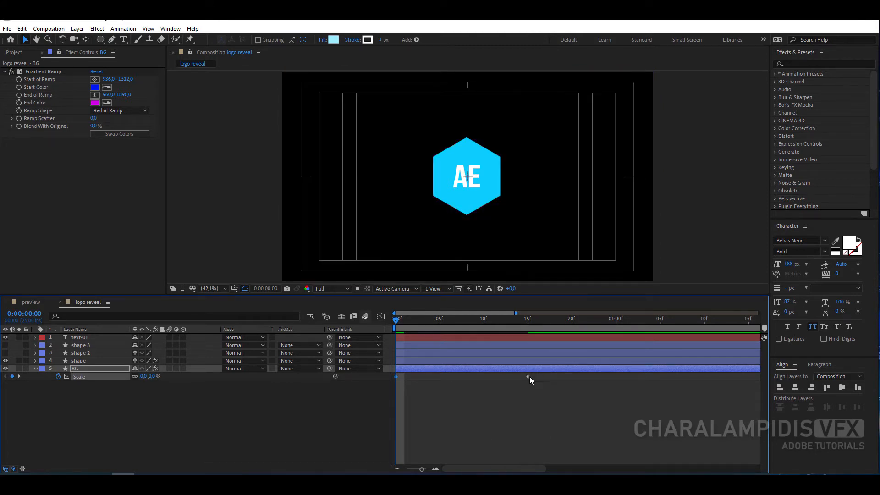
- Easy-ease both BG scale keyframes and lengthen the last keyframe's incoming handle in the speed graph for a softer stop
{"action": "left_click_drag", "start_coordinate": [536, 374], "coordinate": [388, 385]}
{"action": "key", "text": "F9"}
{"action": "left_click", "coordinate": [381, 316]}
{"action": "left_click_drag", "start_coordinate": [518, 449], "coordinate": [488, 442]}
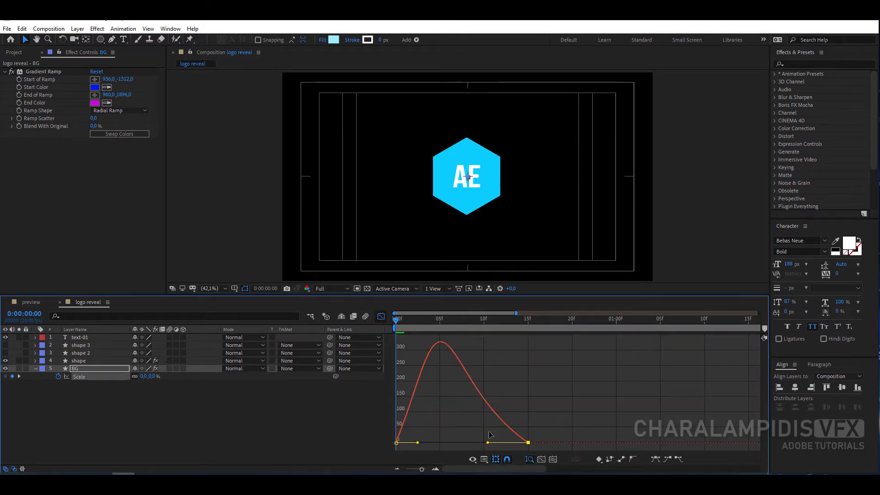
{"action": "left_click", "coordinate": [381, 316]}
- Keyframe the shape layer's scale at 100% on frame 20 and at 0% on frame 10
{"action": "left_click_drag", "start_coordinate": [529, 324], "coordinate": [571, 335]}
{"action": "left_click", "coordinate": [79, 363]}
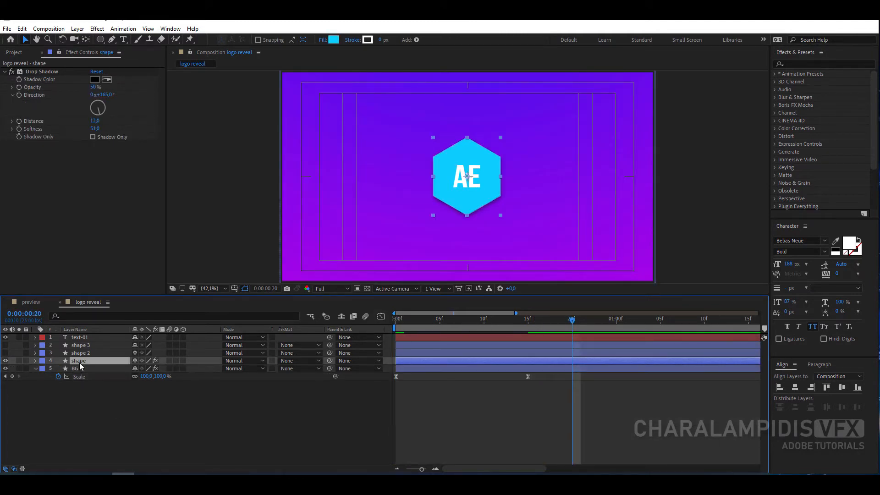
{"action": "key", "text": "s"}
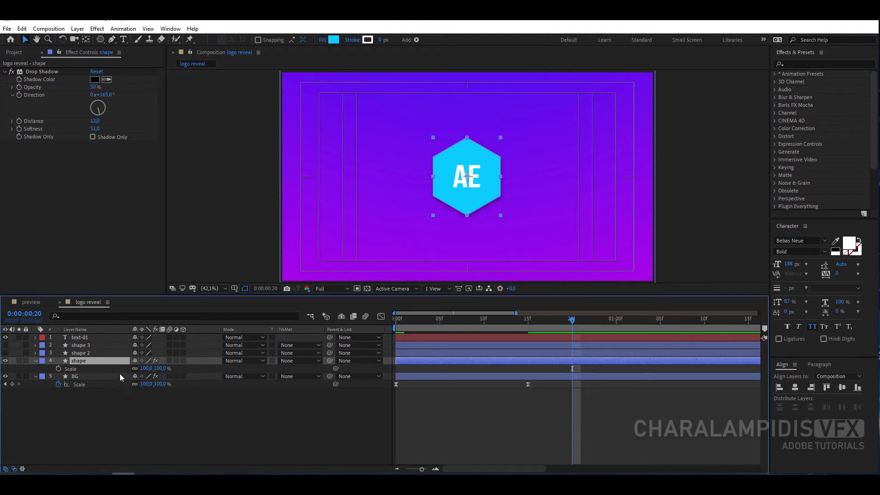
{"action": "left_click", "coordinate": [59, 369]}
{"action": "left_click_drag", "start_coordinate": [568, 327], "coordinate": [481, 324]}
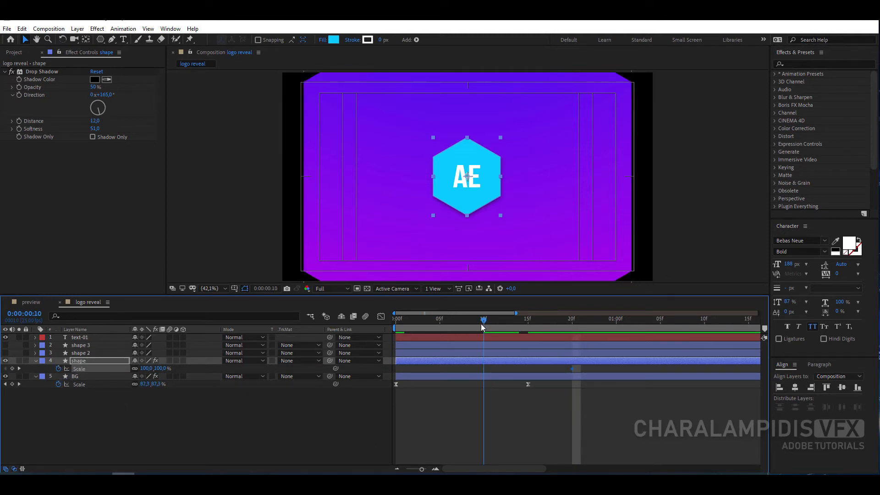
{"action": "left_click", "coordinate": [146, 369]}
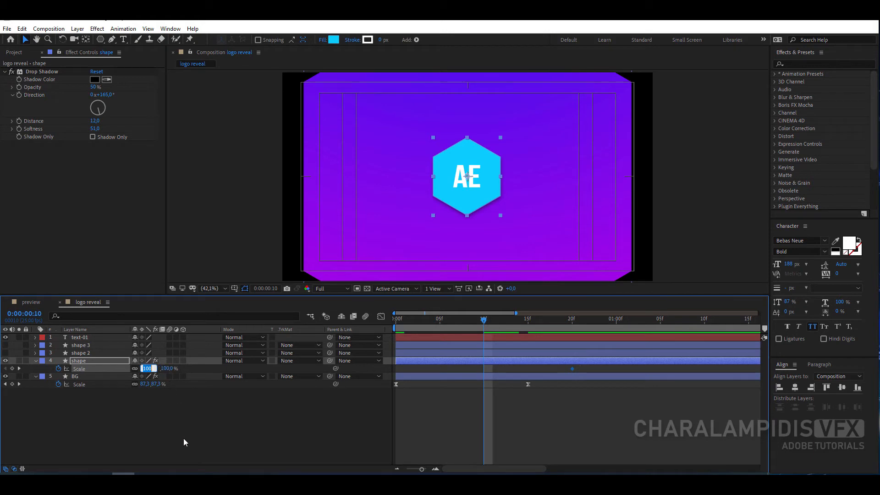
{"action": "type", "text": "0"}
{"action": "key", "text": "Return"}
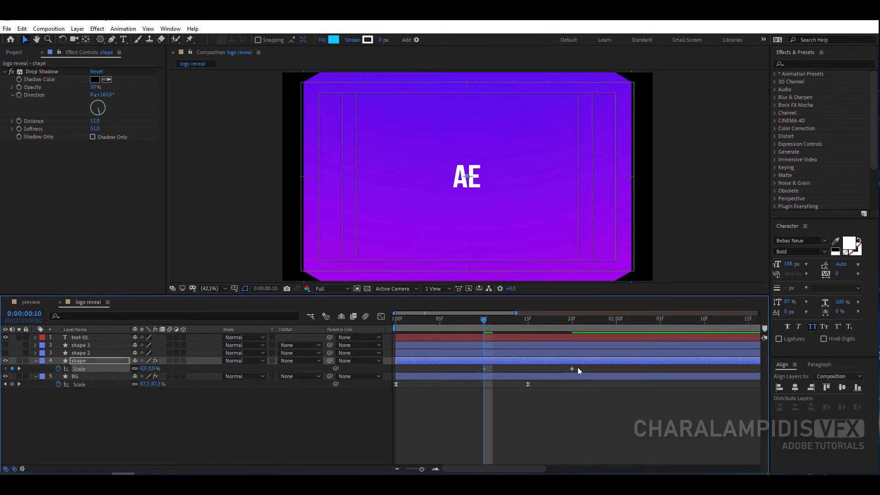
- Easy-ease the shape layer's two scale keyframes and extend the final keyframe's incoming handle in the speed graph
{"action": "left_click_drag", "start_coordinate": [578, 365], "coordinate": [480, 372]}
{"action": "left_click", "coordinate": [381, 316]}
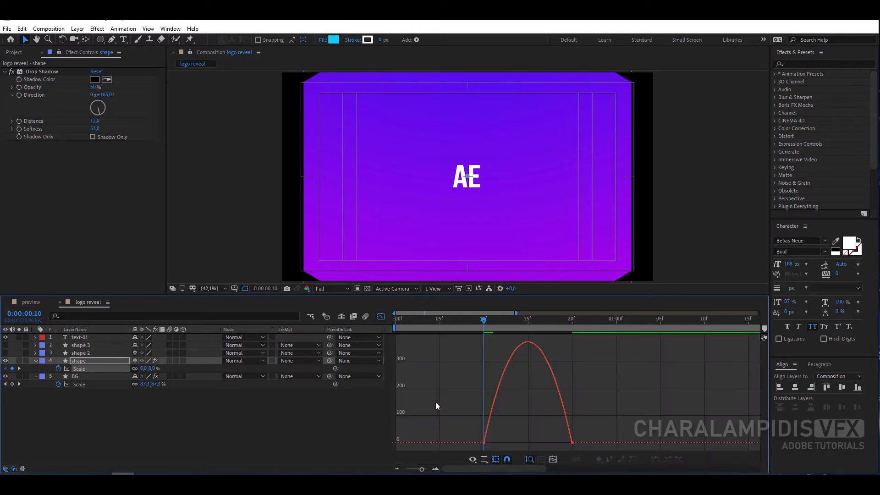
{"action": "left_click", "coordinate": [562, 444]}
{"action": "left_click_drag", "start_coordinate": [558, 443], "coordinate": [540, 445]}
{"action": "left_click", "coordinate": [381, 316]}
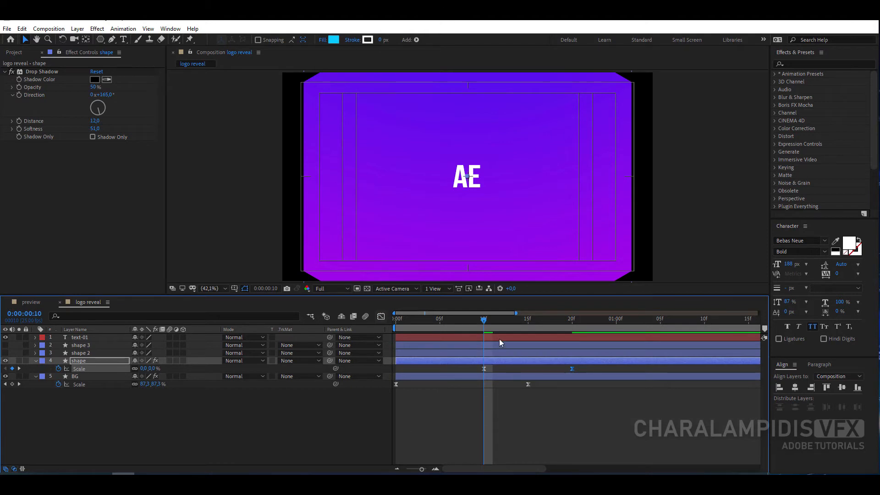
- Preview the background and hexagon scale animation from the start, and return to frame 20
{"action": "left_click_drag", "start_coordinate": [484, 321], "coordinate": [389, 320]}
{"action": "key", "text": "space"}
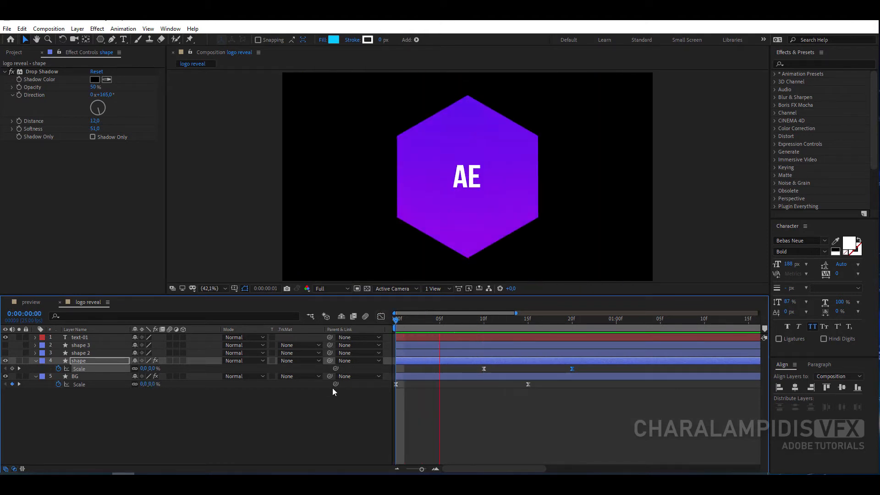
{"action": "left_click", "coordinate": [571, 324]}
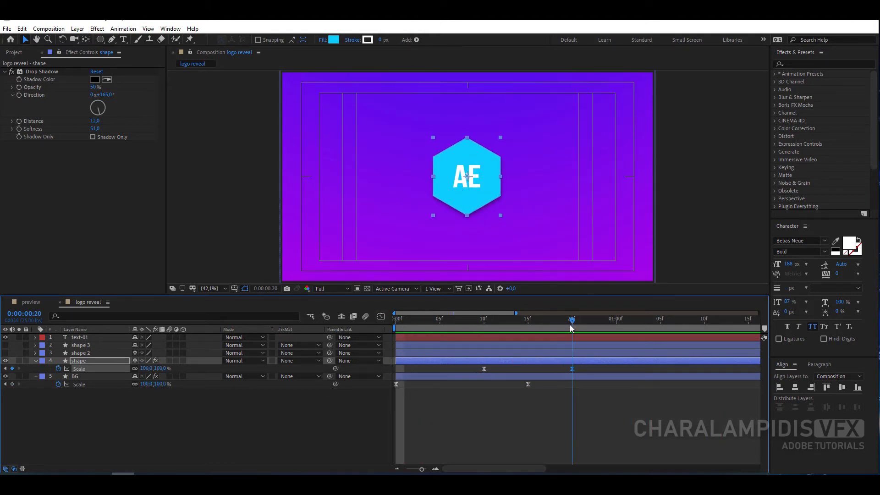
- Move the shape 2 layer above text-01 and set text-01's track matte to Alpha Matte "shape 2"
{"action": "left_click", "coordinate": [112, 419]}
{"action": "left_click_drag", "start_coordinate": [79, 353], "coordinate": [84, 335]}
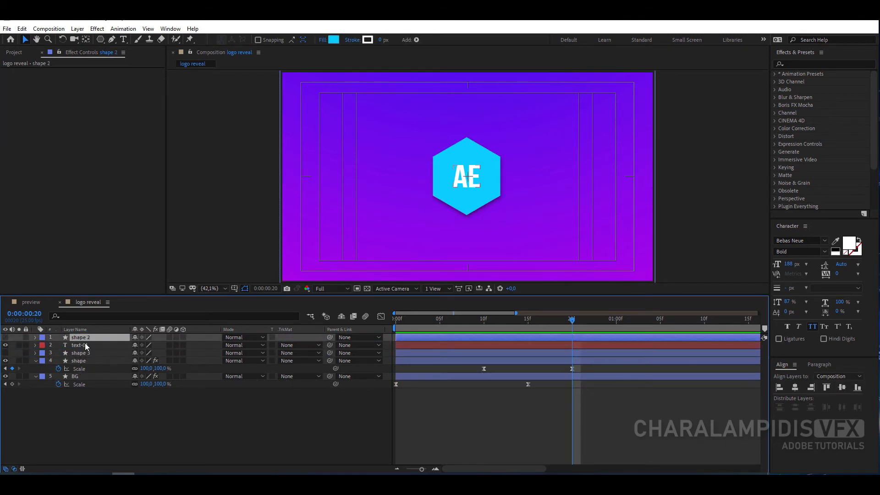
{"action": "left_click", "coordinate": [84, 344]}
{"action": "left_click", "coordinate": [293, 346]}
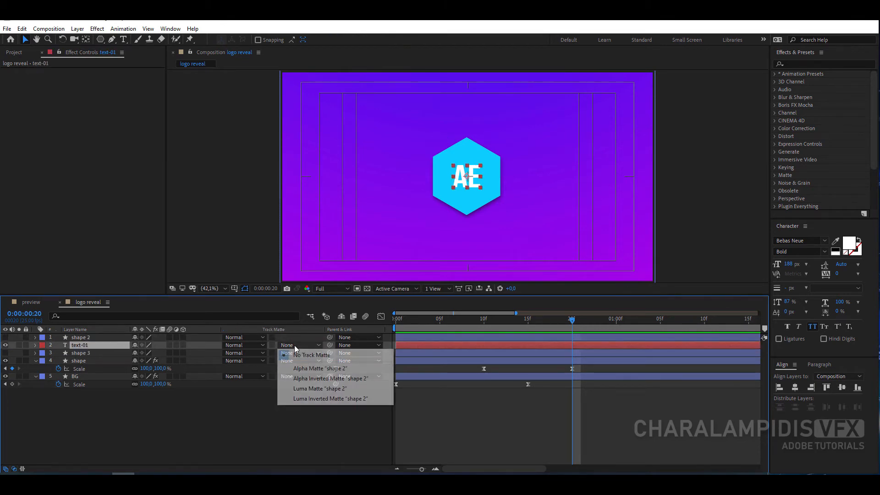
{"action": "left_click", "coordinate": [332, 369]}
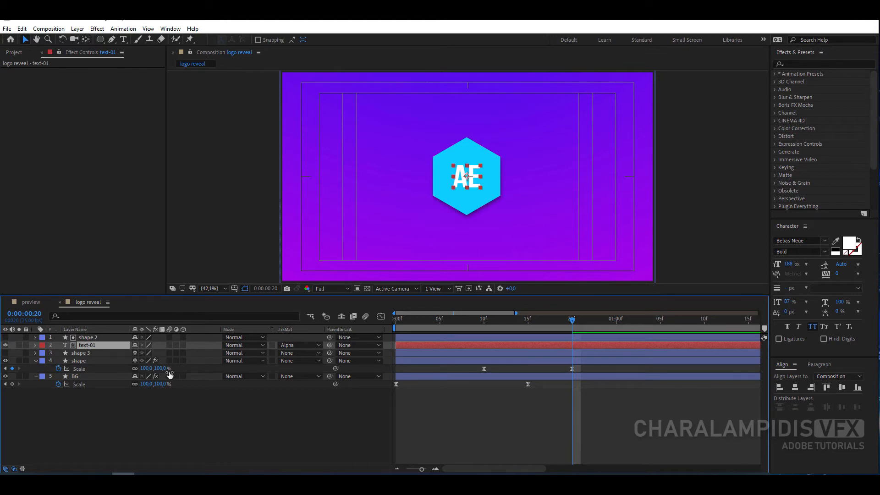
- Keyframe the text-01 layer's scale at 100% on 0:00:01:00 and at 0% on frame 15
{"action": "left_click_drag", "start_coordinate": [571, 323], "coordinate": [619, 329]}
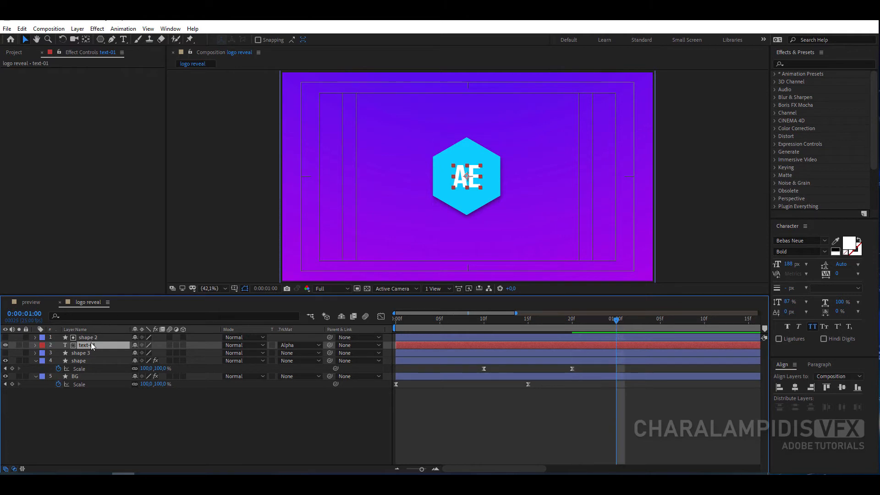
{"action": "key", "text": "alt+shift+s"}
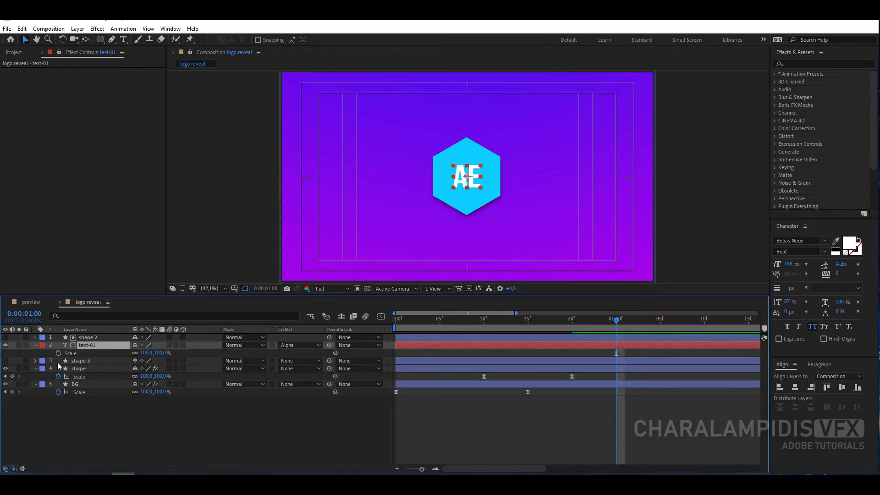
{"action": "left_click", "coordinate": [72, 353]}
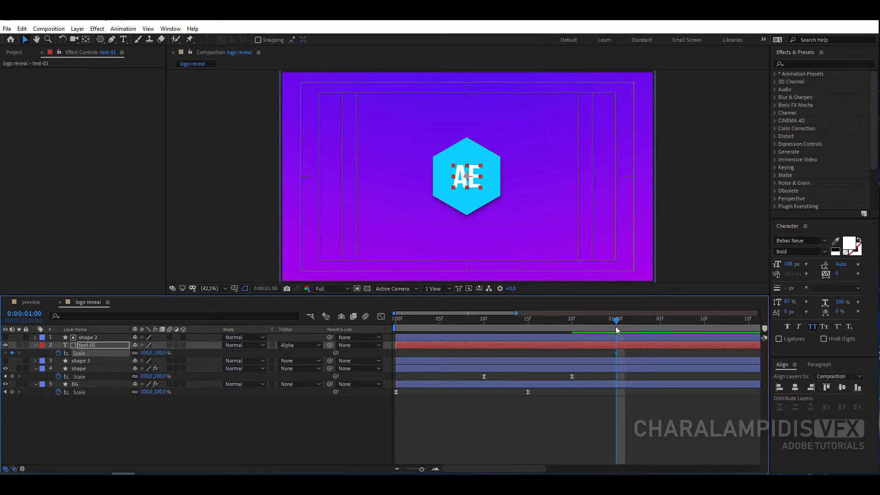
{"action": "left_click_drag", "start_coordinate": [615, 327], "coordinate": [530, 333]}
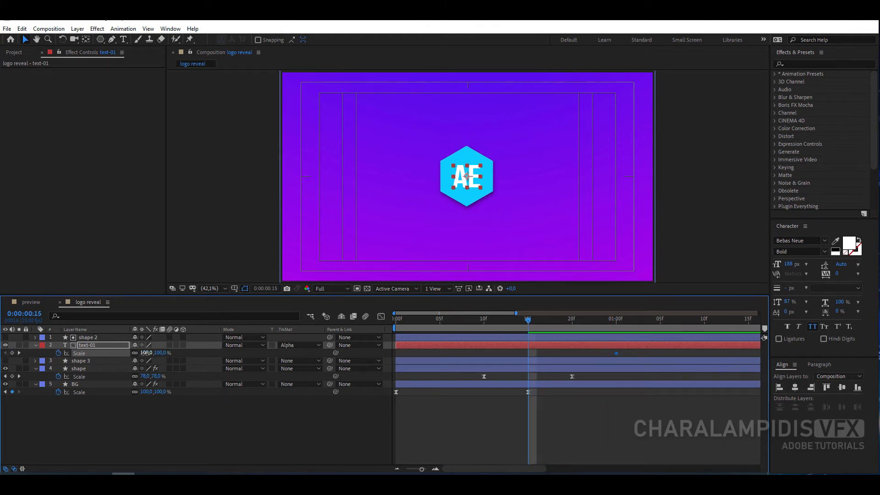
{"action": "left_click", "coordinate": [146, 354]}
{"action": "type", "text": "0"}
{"action": "key", "text": "Return"}
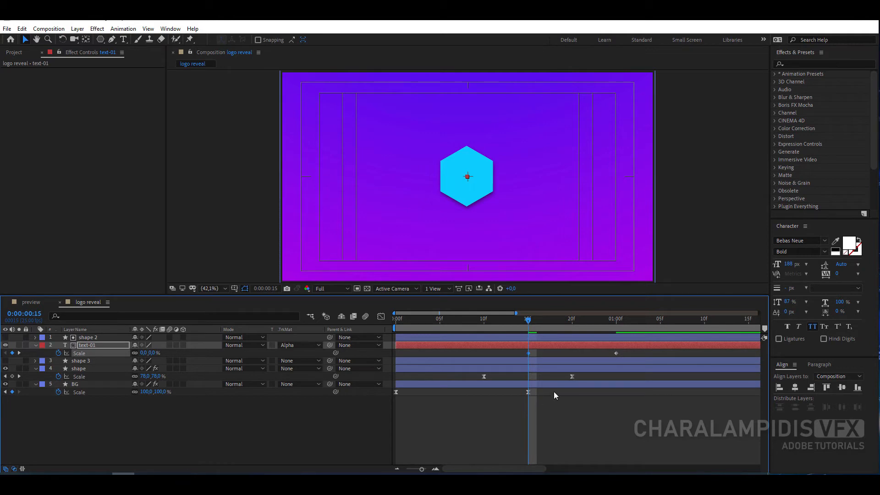
- Easy-ease text-01's two scale keyframes and extend the last keyframe's incoming handle in the speed graph
{"action": "left_click_drag", "start_coordinate": [623, 351], "coordinate": [518, 364]}
{"action": "key", "text": "shift+F3"}
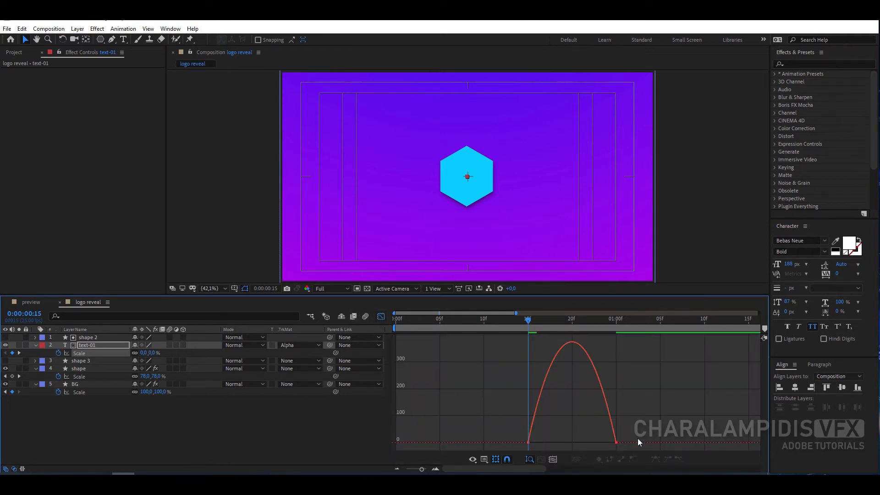
{"action": "left_click_drag", "start_coordinate": [635, 438], "coordinate": [585, 448]}
{"action": "left_click", "coordinate": [381, 316]}
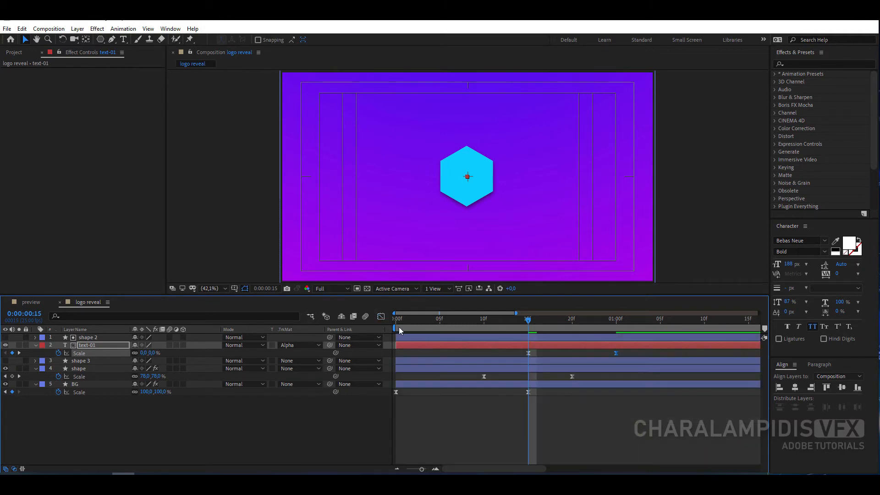
- Preview the AE text's scale animation from the start and return to 0:00:01:00
{"action": "key", "text": "space"}
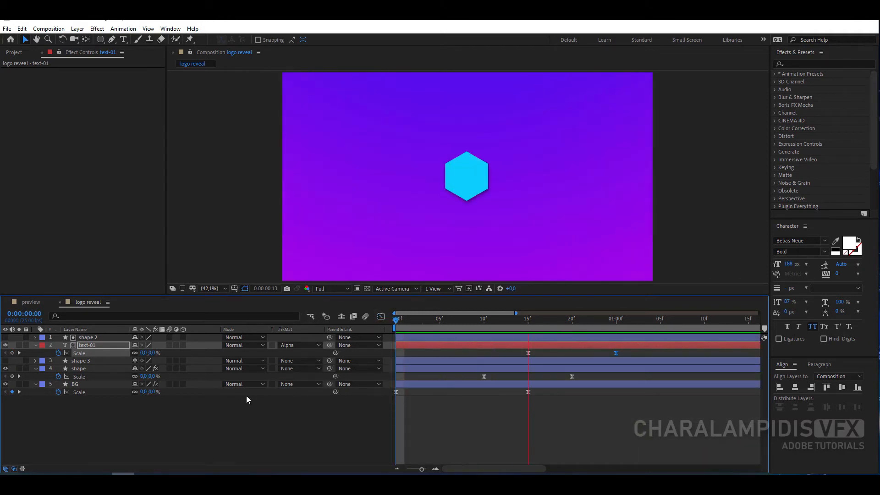
{"action": "left_click_drag", "start_coordinate": [588, 322], "coordinate": [616, 335]}
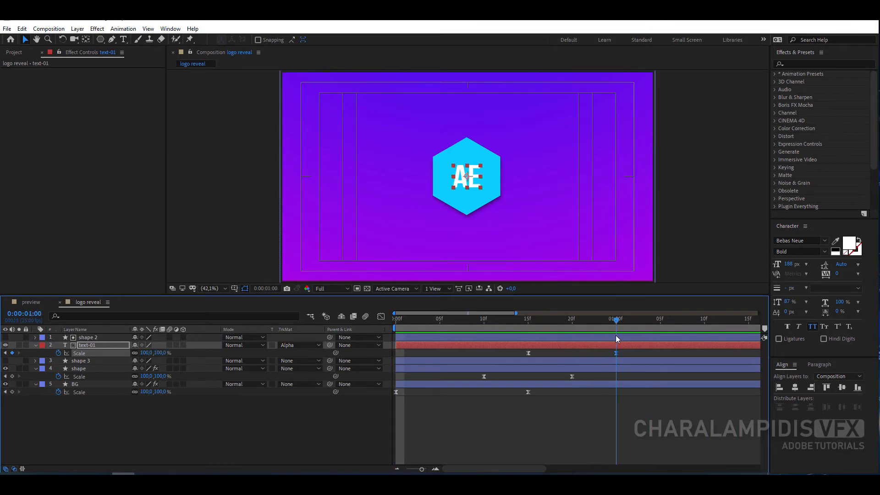
- Start position and rotation keyframes on the hexagon's shape layer at 0:00:01:05
{"action": "left_click_drag", "start_coordinate": [494, 315], "coordinate": [540, 317]}
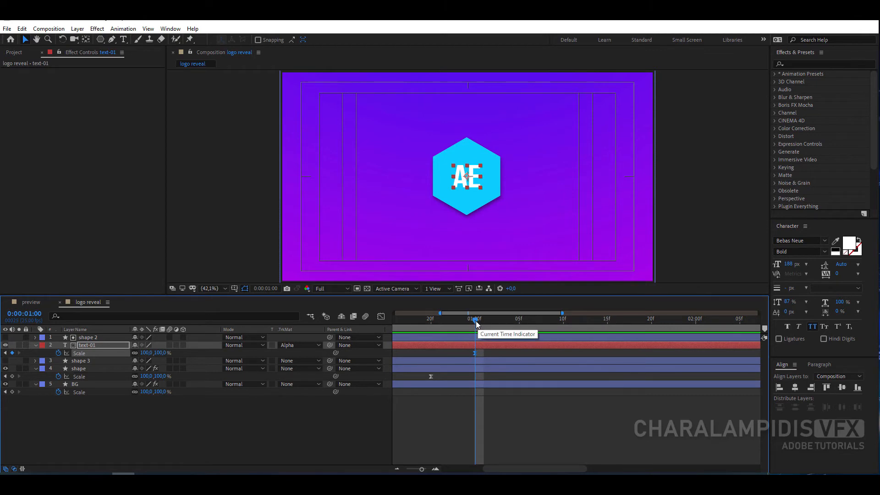
{"action": "left_click_drag", "start_coordinate": [475, 321], "coordinate": [519, 328]}
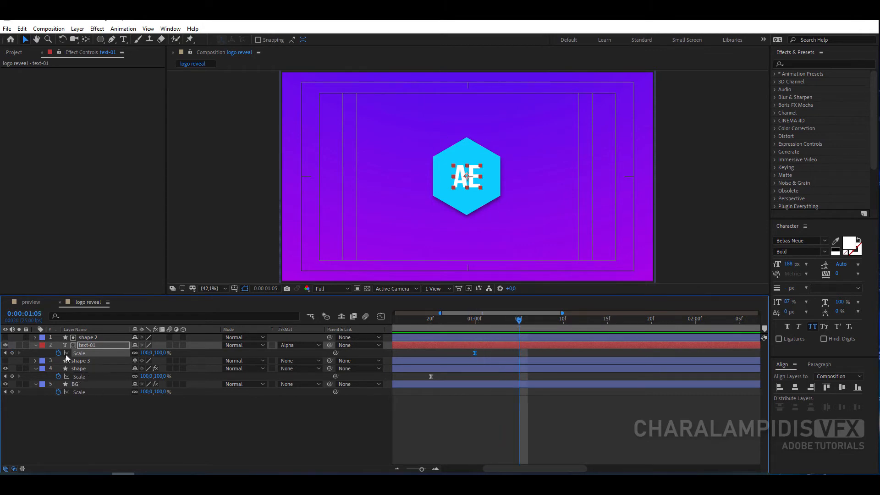
{"action": "left_click", "coordinate": [37, 346]}
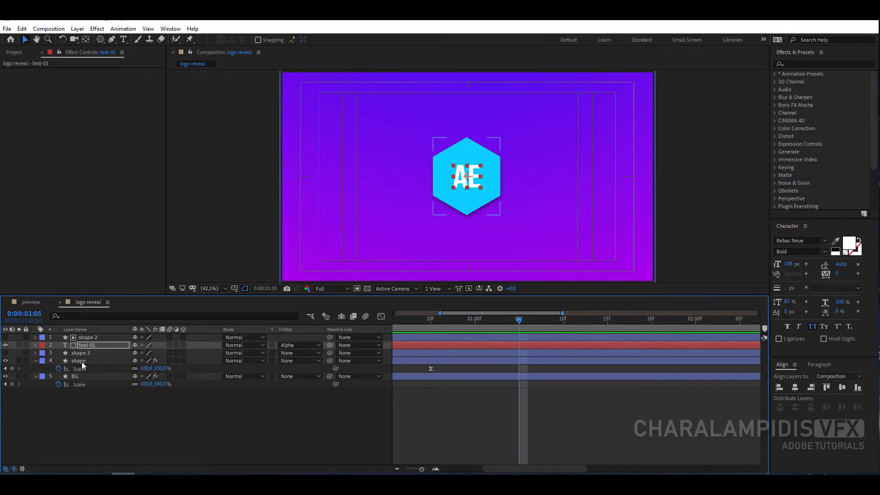
{"action": "left_click", "coordinate": [36, 376]}
{"action": "left_click", "coordinate": [87, 361]}
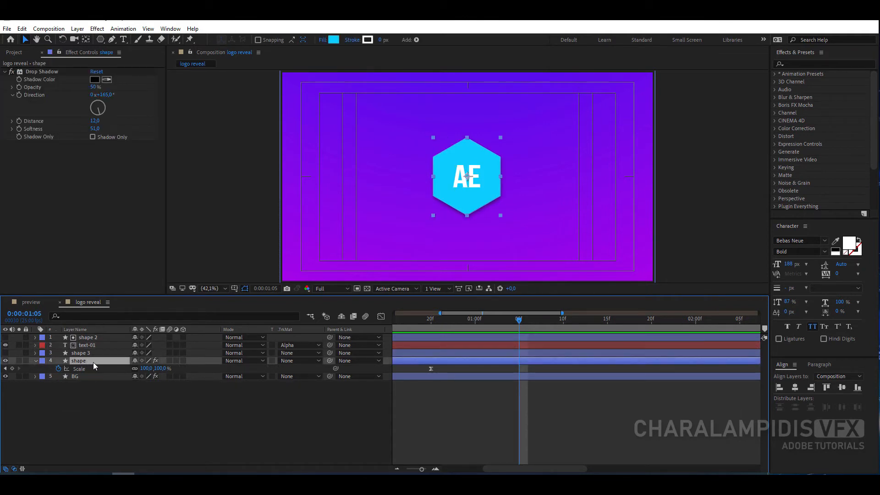
{"action": "key", "text": "p"}
{"action": "key", "text": "shift+r"}
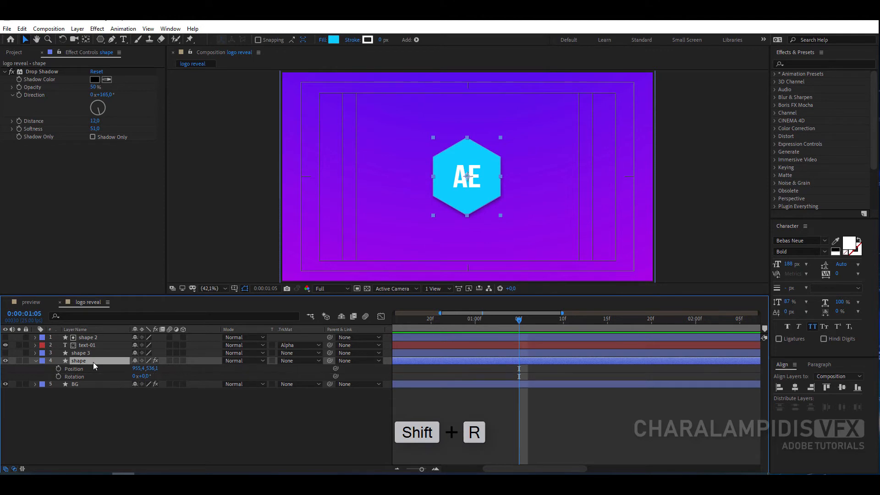
{"action": "left_click", "coordinate": [58, 369]}
{"action": "left_click", "coordinate": [59, 376]}
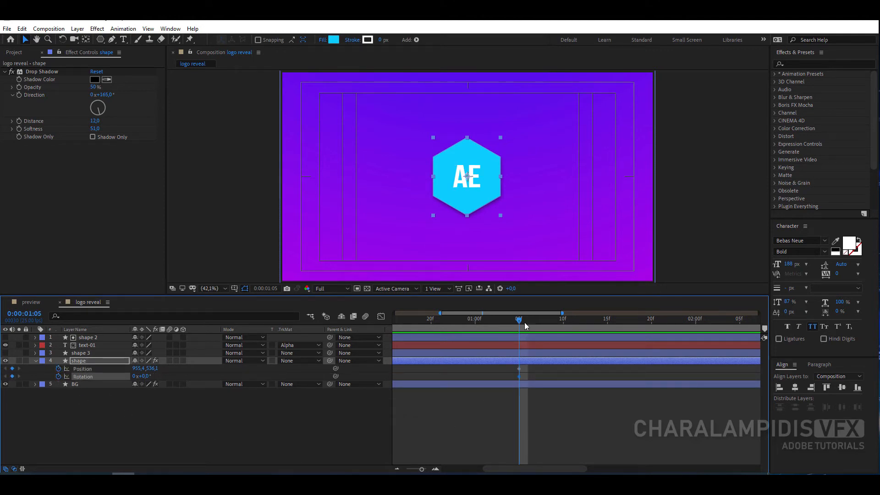
- At 0:00:01:20, set shape's X position to 627.4 and rotation to -120°, and easy-ease all its position and rotation keyframes
{"action": "left_click_drag", "start_coordinate": [525, 323], "coordinate": [652, 341]}
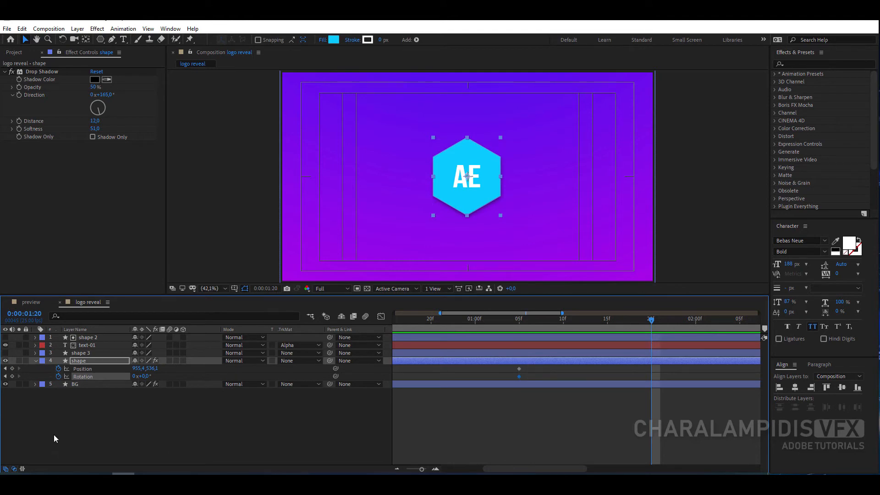
{"action": "left_click_drag", "start_coordinate": [137, 369], "coordinate": [14, 369]}
{"action": "left_click_drag", "start_coordinate": [138, 369], "coordinate": [107, 370]}
{"action": "left_click", "coordinate": [145, 377]}
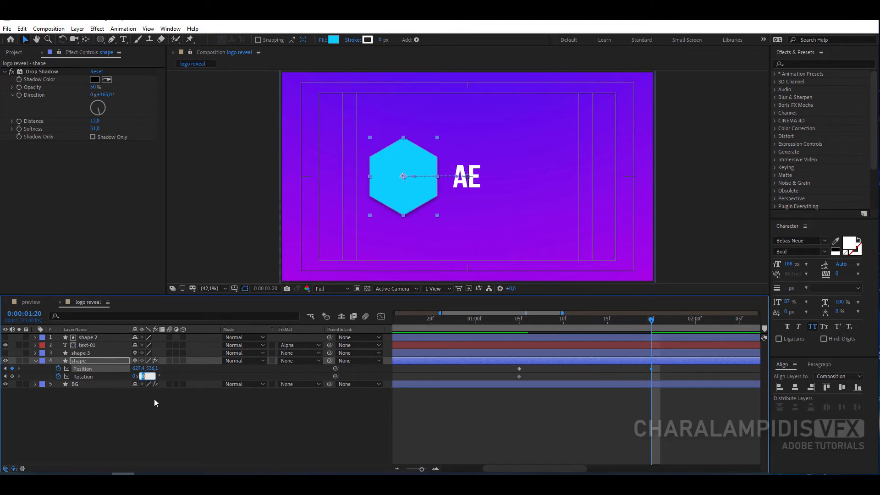
{"action": "type", "text": "-12"}
{"action": "key", "text": "Return"}
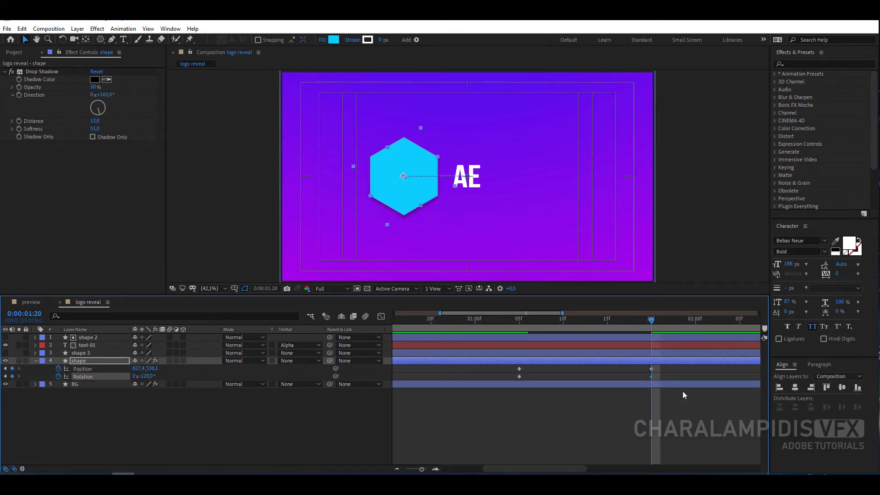
{"action": "left_click_drag", "start_coordinate": [656, 323], "coordinate": [514, 379]}
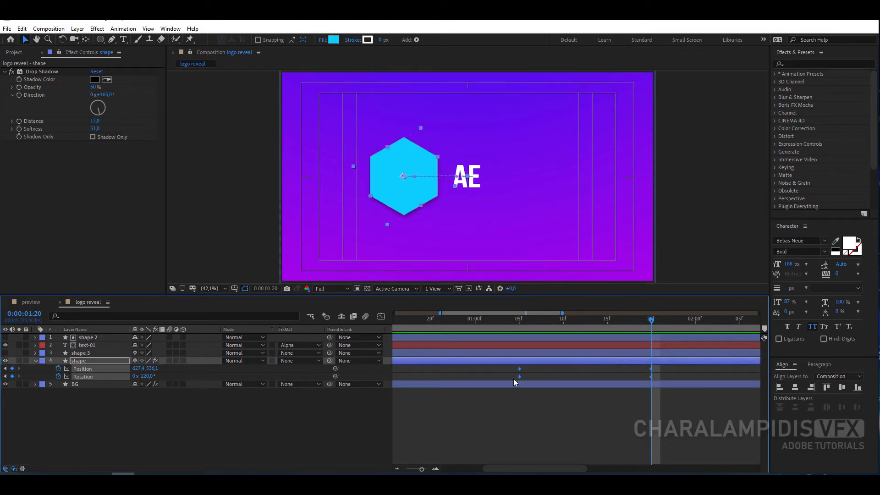
{"action": "key", "text": "F9"}
- Add the logo file from the Asset folder as the top layer and place it over the centre of the cyan hexagon
{"action": "left_click", "coordinate": [15, 54]}
{"action": "left_click", "coordinate": [4, 136]}
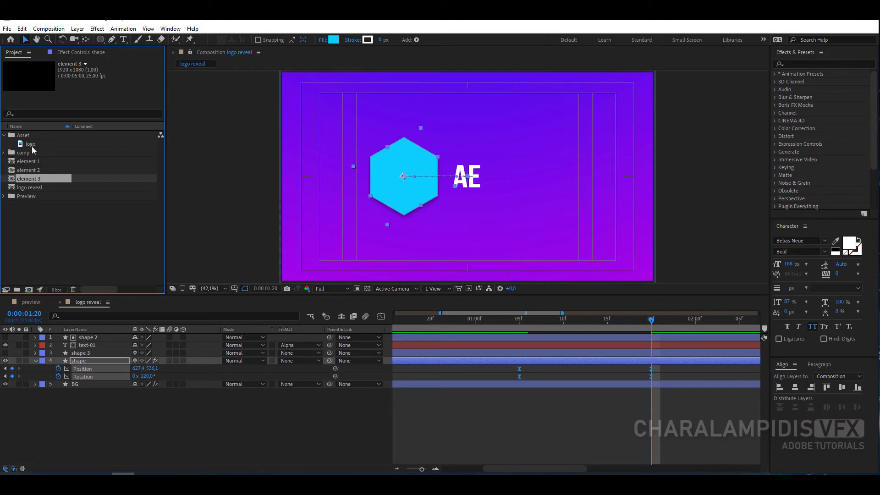
{"action": "left_click", "coordinate": [49, 145]}
{"action": "left_click_drag", "start_coordinate": [115, 318], "coordinate": [104, 336]}
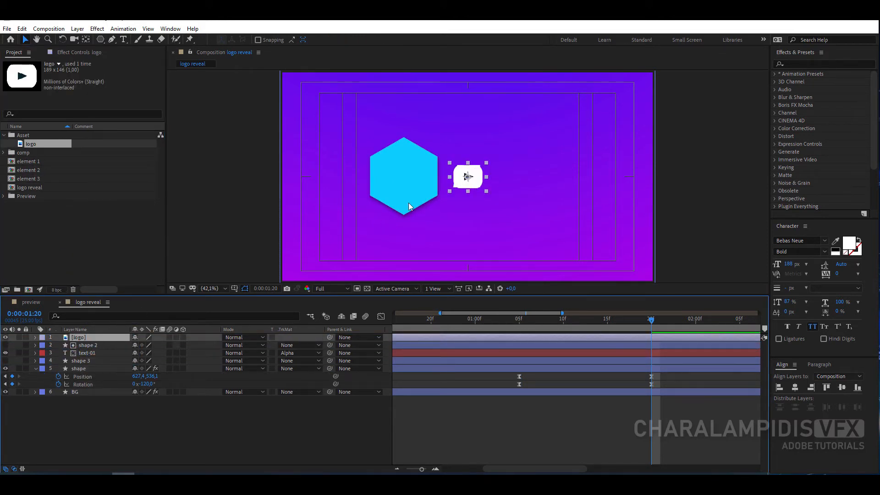
{"action": "left_click_drag", "start_coordinate": [478, 179], "coordinate": [414, 179]}
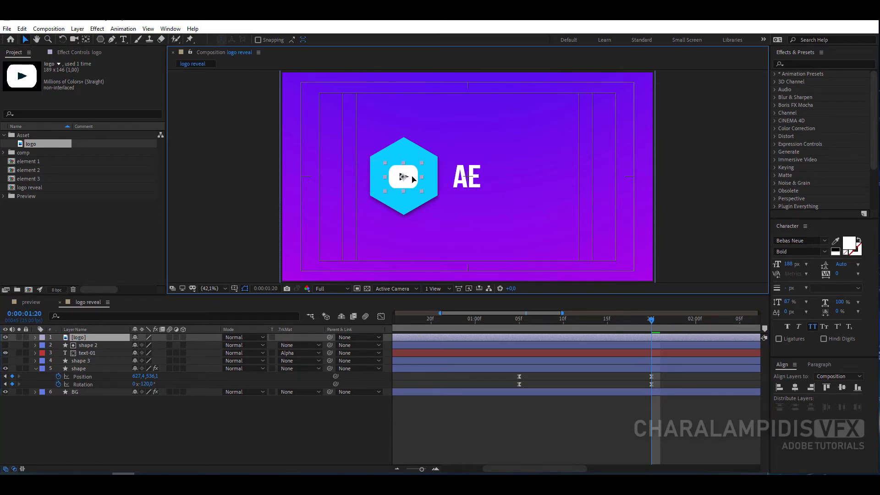
- Pre-compose the logo layer as "logo place", leaving all attributes in logo reveal
{"action": "right_click", "coordinate": [82, 338]}
{"action": "left_click", "coordinate": [115, 291]}
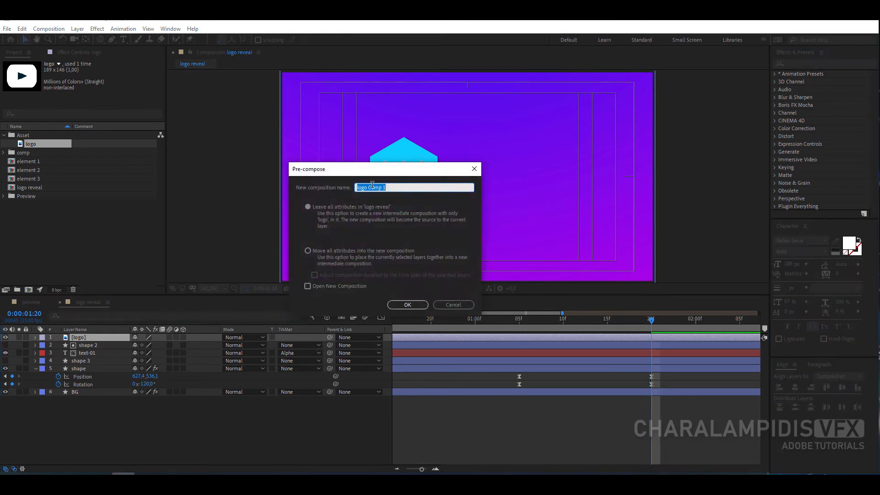
{"action": "type", "text": "lace"}
{"action": "key", "text": "Return"}
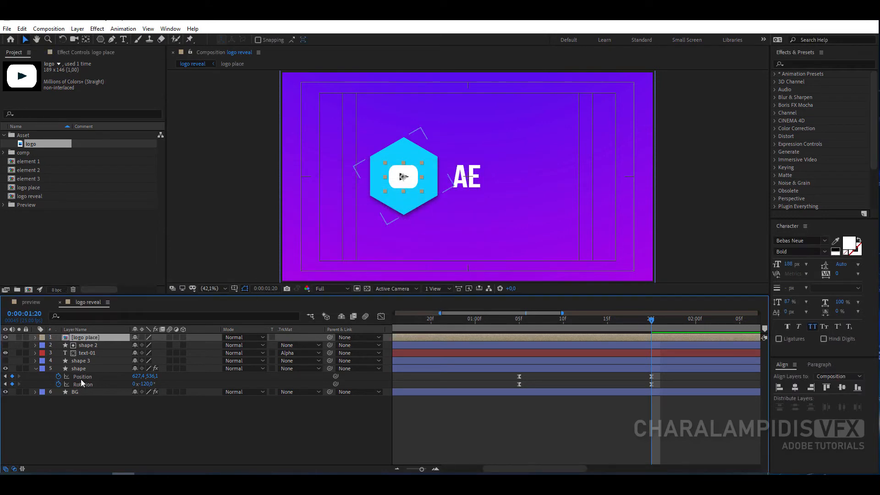
- Move the shape 3 layer above logo place and set logo place's track matte to Alpha Matte "shape 3"
{"action": "left_click_drag", "start_coordinate": [86, 360], "coordinate": [92, 339]}
{"action": "left_click", "coordinate": [90, 346]}
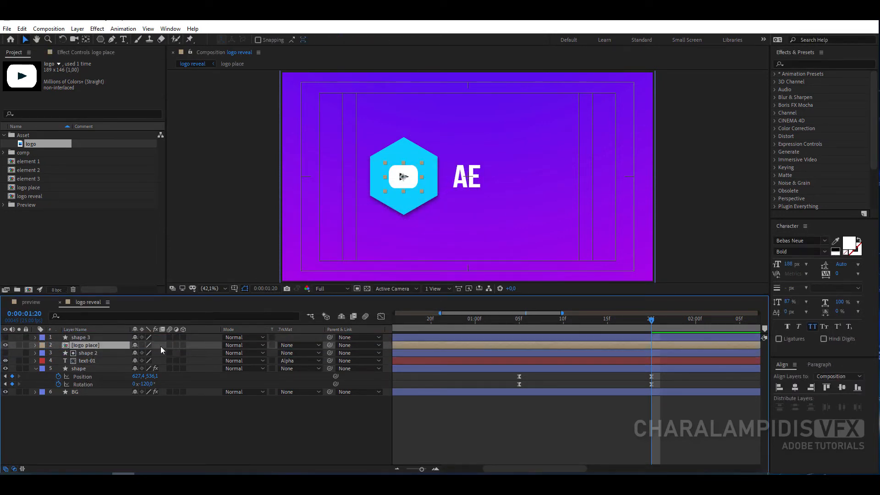
{"action": "left_click", "coordinate": [299, 346]}
{"action": "left_click", "coordinate": [320, 369]}
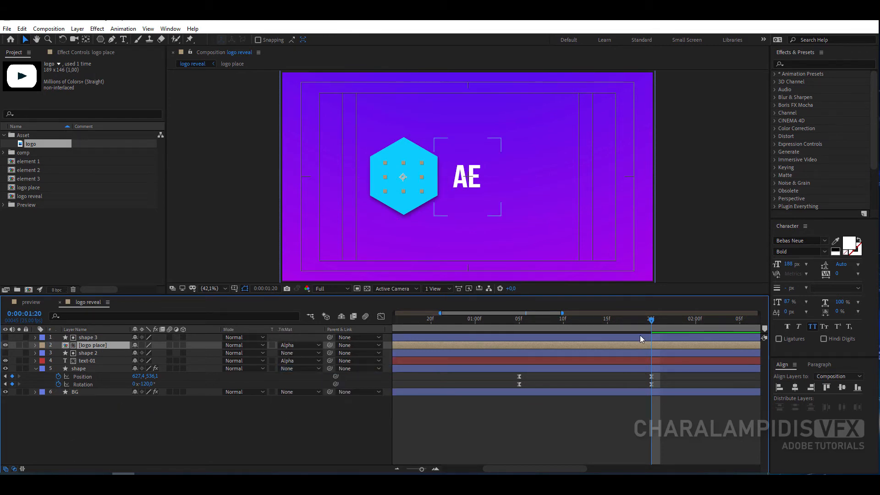
- Copy the shape layer's position and rotation keyframes and paste them onto shape 2 at 0:00:01:05
{"action": "left_click_drag", "start_coordinate": [659, 322], "coordinate": [521, 346]}
{"action": "left_click", "coordinate": [655, 379]}
{"action": "left_click_drag", "start_coordinate": [656, 378], "coordinate": [515, 389]}
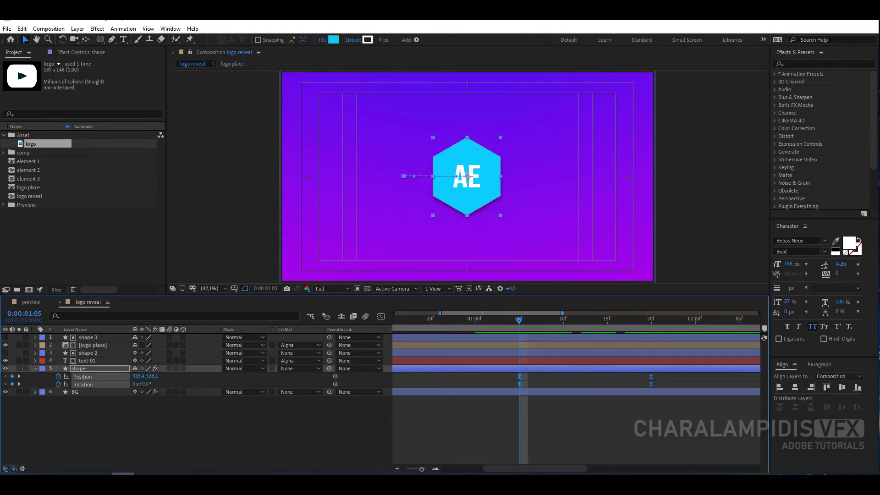
{"action": "left_click", "coordinate": [22, 28]}
{"action": "left_click", "coordinate": [32, 81]}
{"action": "left_click", "coordinate": [88, 353]}
{"action": "key", "text": "ctrl+v"}
{"action": "left_click", "coordinate": [22, 28]}
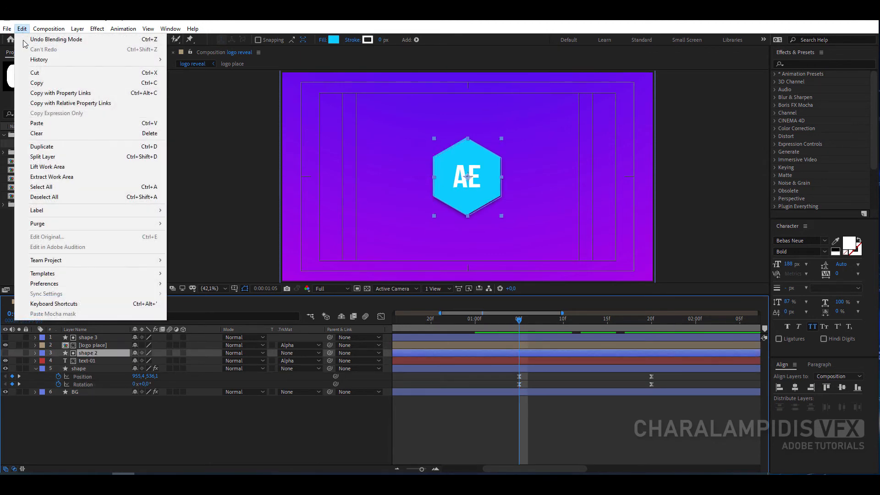
{"action": "left_click", "coordinate": [51, 124]}
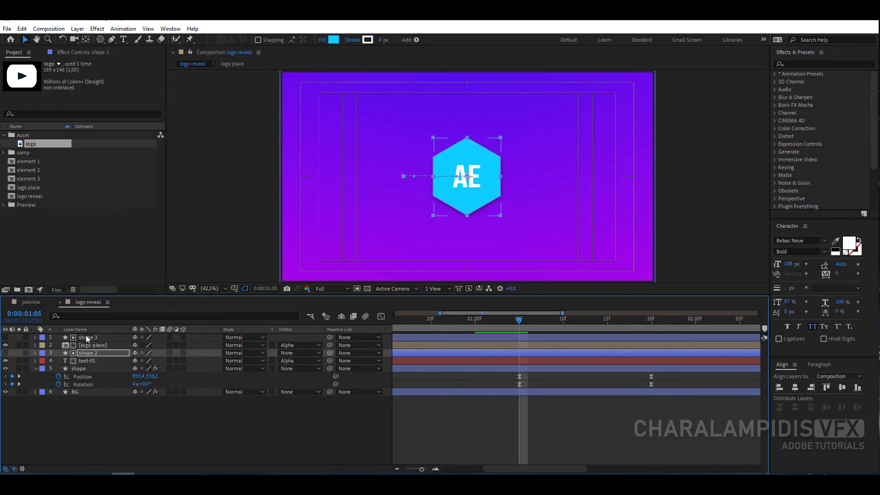
- Paste the copied position and rotation keyframes onto the shape 3 layer at 0:00:01:05
{"action": "left_click", "coordinate": [88, 337]}
{"action": "key", "text": "ctrl+v"}
{"action": "left_click", "coordinate": [22, 29]}
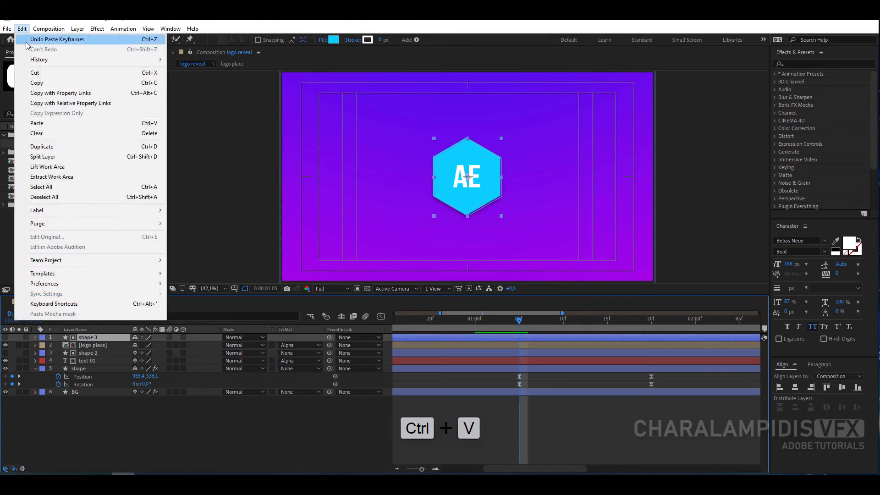
{"action": "left_click", "coordinate": [49, 124]}
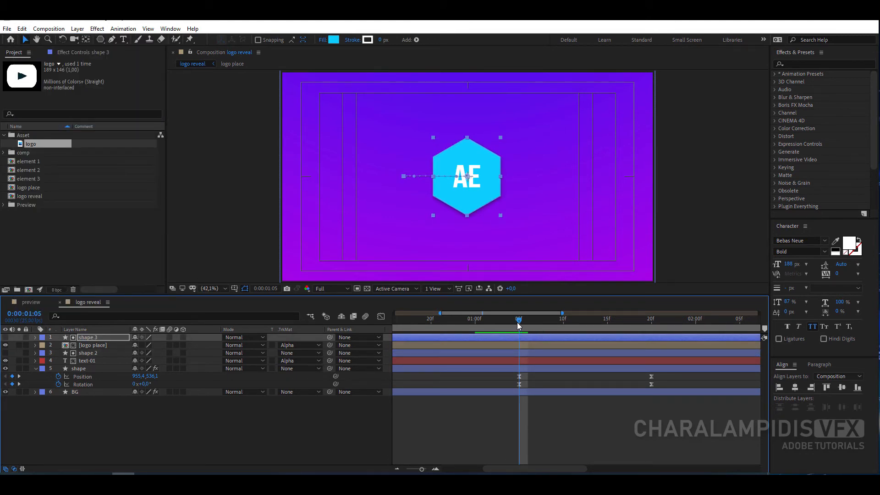
- Preview the hexagon's move and the switch from AE text to logo from the start of the timeline
{"action": "left_click_drag", "start_coordinate": [518, 326], "coordinate": [366, 324]}
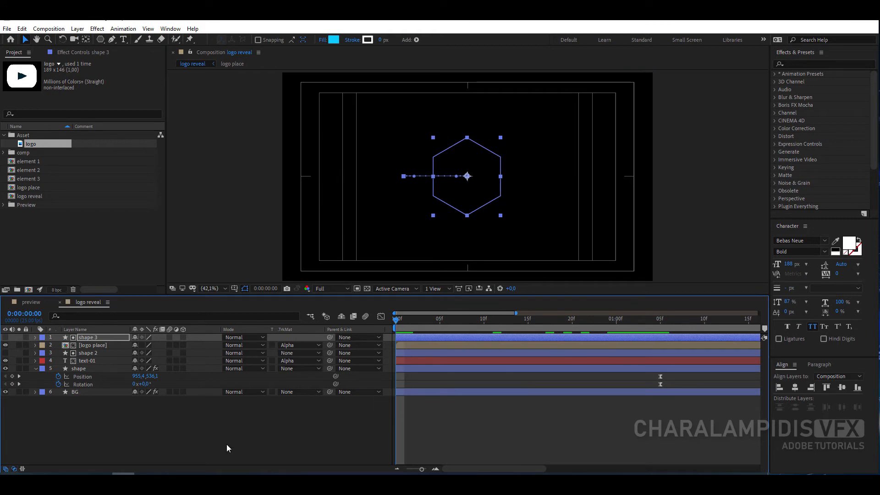
{"action": "left_click", "coordinate": [221, 433]}
{"action": "key", "text": "space"}
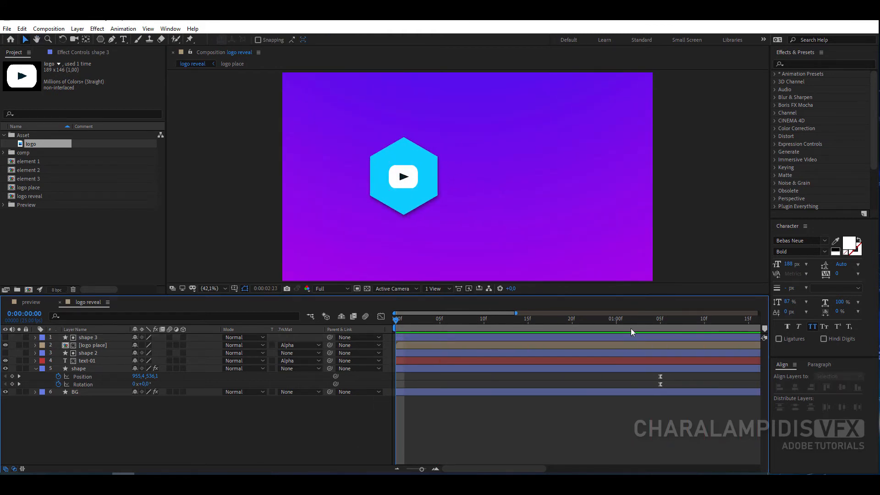
- At 0:00:01:20, add the text "charalampidis vfx" beside the hexagon
{"action": "left_click_drag", "start_coordinate": [599, 324], "coordinate": [658, 337]}
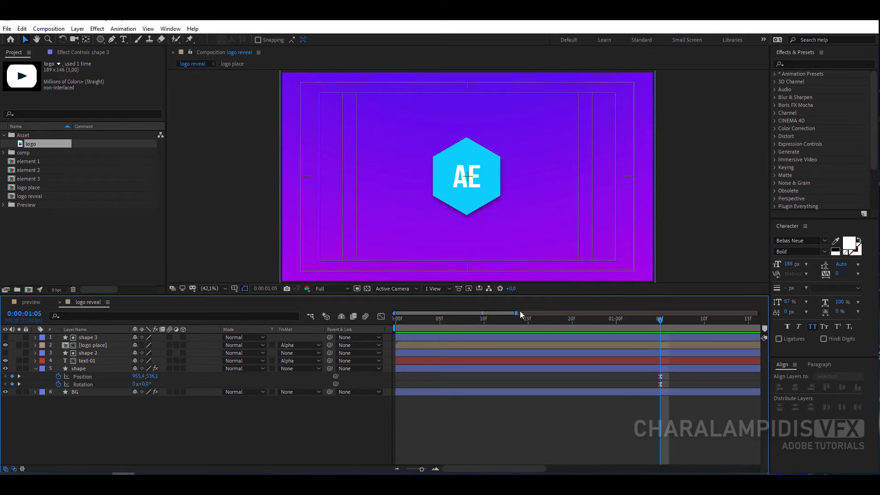
{"action": "left_click_drag", "start_coordinate": [520, 314], "coordinate": [686, 314]}
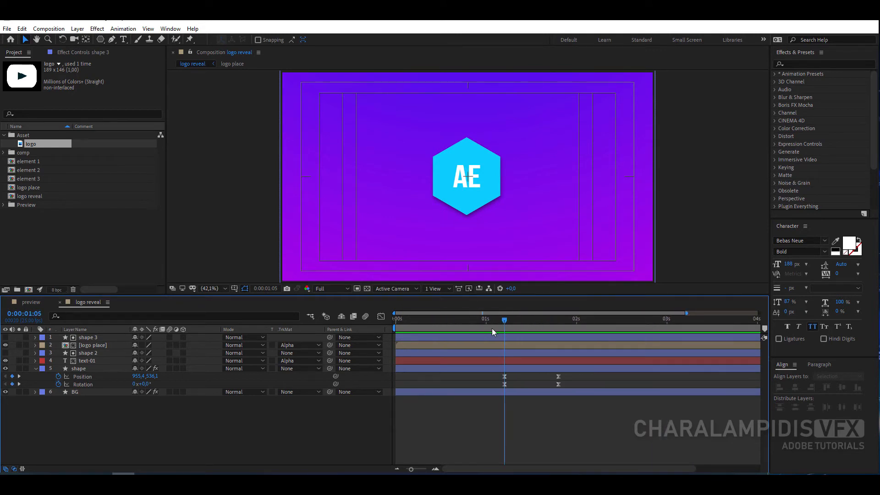
{"action": "left_click_drag", "start_coordinate": [511, 320], "coordinate": [558, 334]}
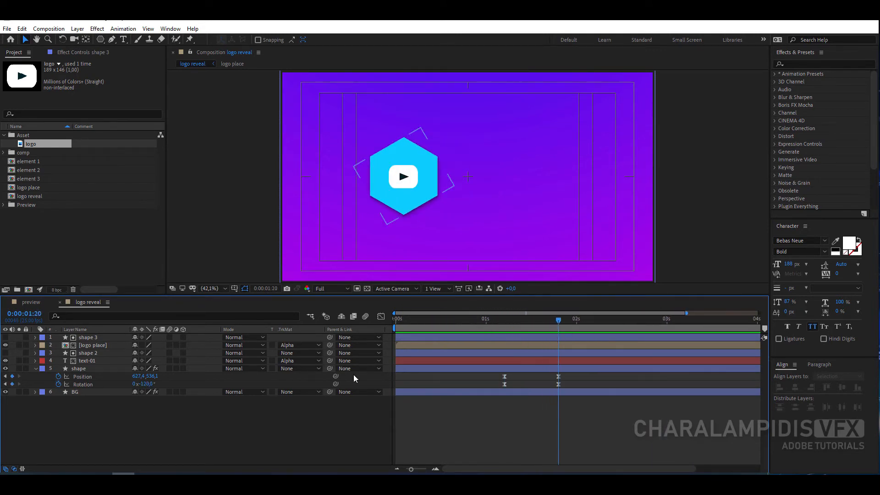
{"action": "left_click", "coordinate": [35, 368]}
{"action": "left_click", "coordinate": [123, 40]}
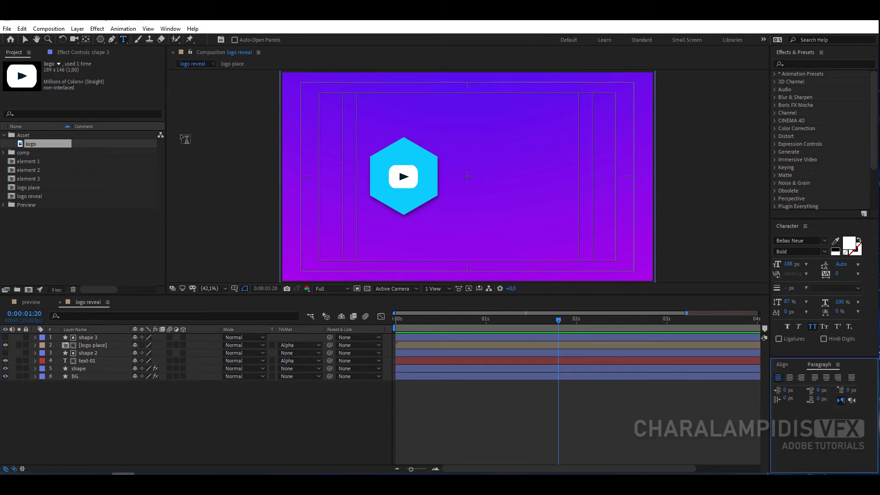
{"action": "left_click", "coordinate": [450, 178]}
{"action": "type", "text": "c"}
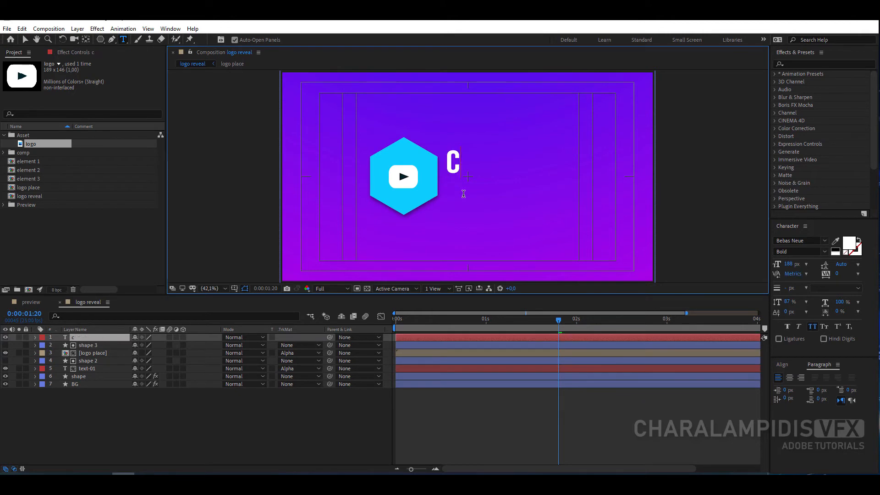
{"action": "type", "text": "haralampid"}
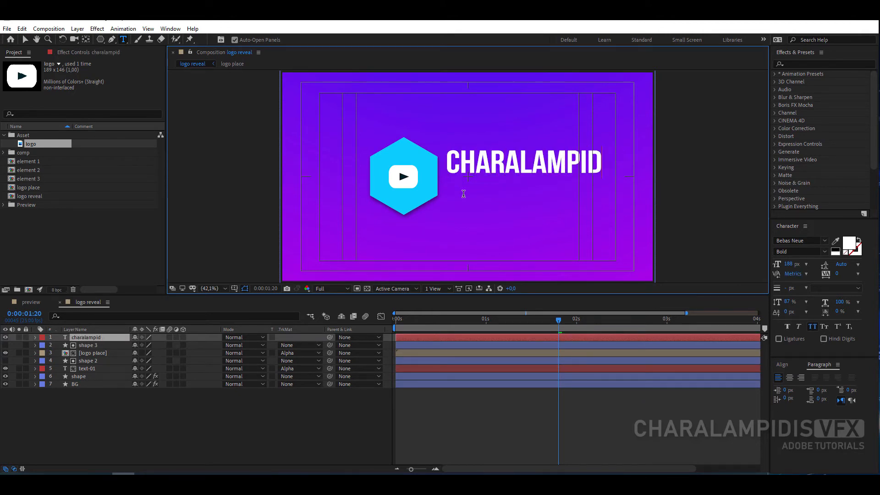
{"action": "type", "text": "is vfx"}
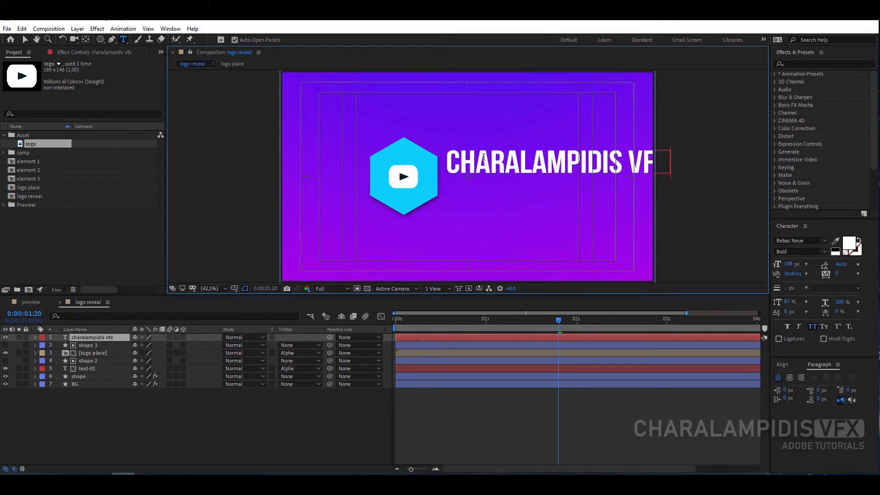
- Set the charalampidis vfx text to the Book font style at a size of 139 px
{"action": "key", "text": "ctrl+a"}
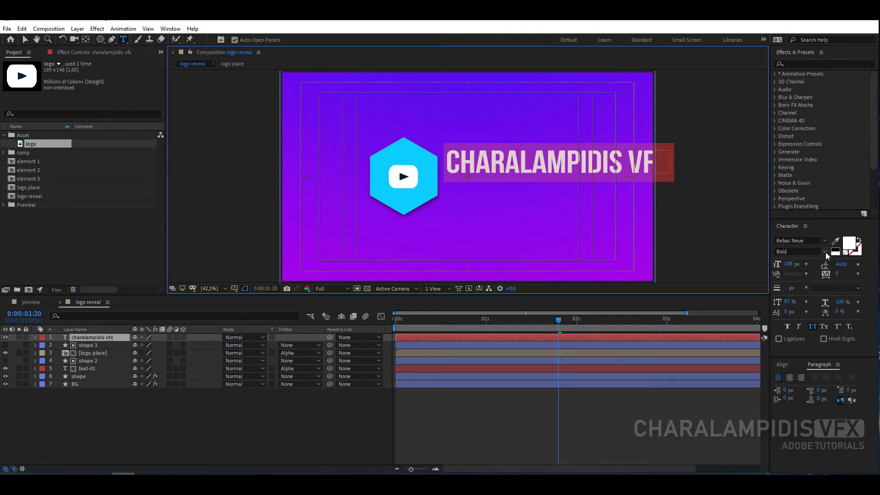
{"action": "left_click", "coordinate": [825, 252]}
{"action": "left_click", "coordinate": [789, 271]}
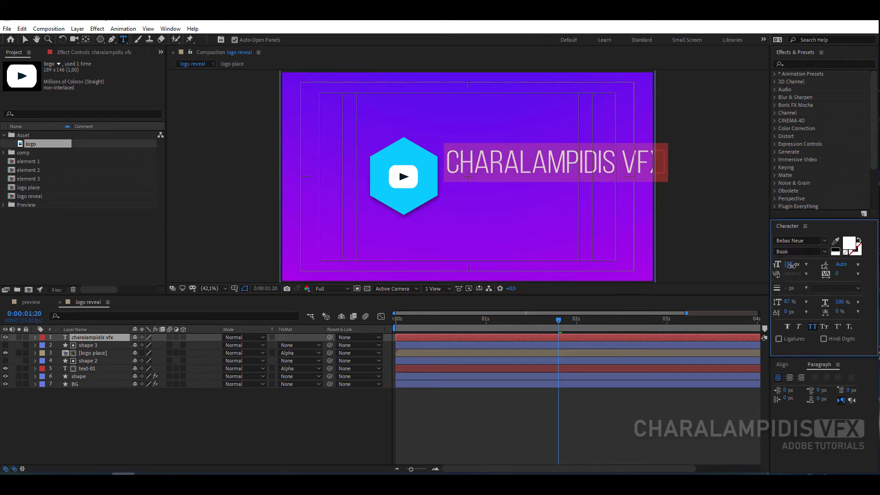
{"action": "left_click_drag", "start_coordinate": [770, 267], "coordinate": [767, 267]}
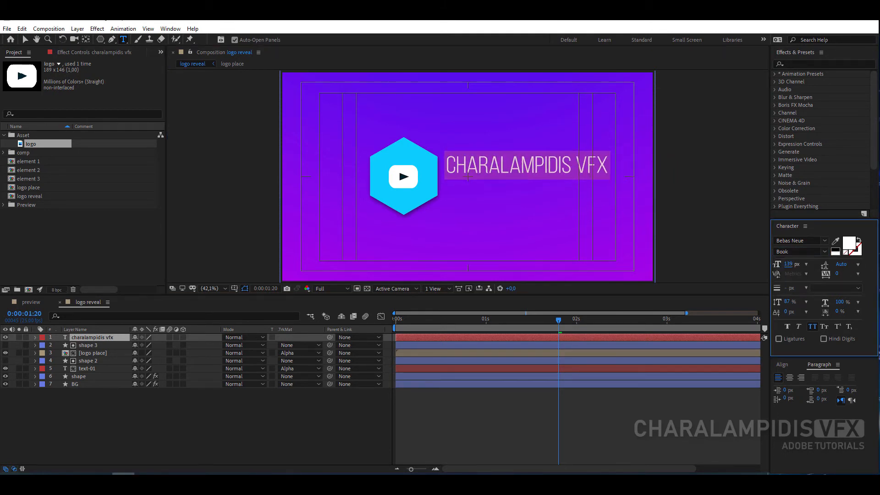
{"action": "left_click", "coordinate": [26, 39]}
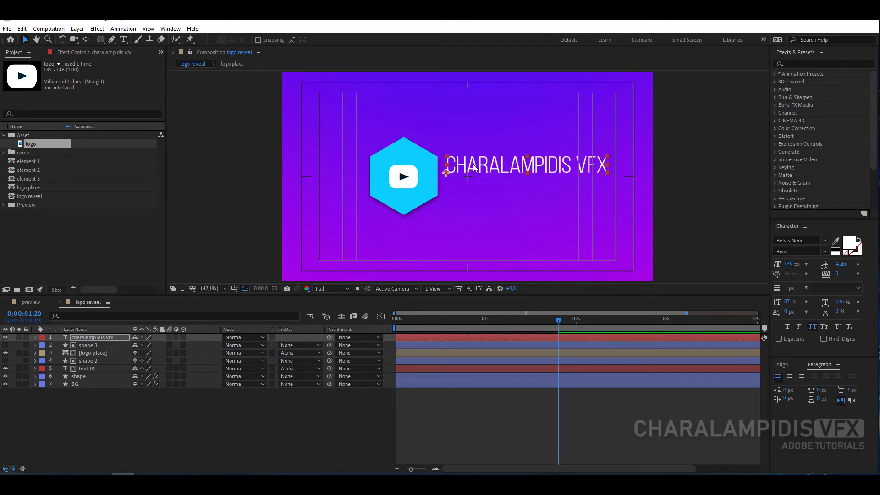
- Move the title closer to the hexagon's edge and rename its layer text-02
{"action": "left_click_drag", "start_coordinate": [474, 168], "coordinate": [468, 170]}
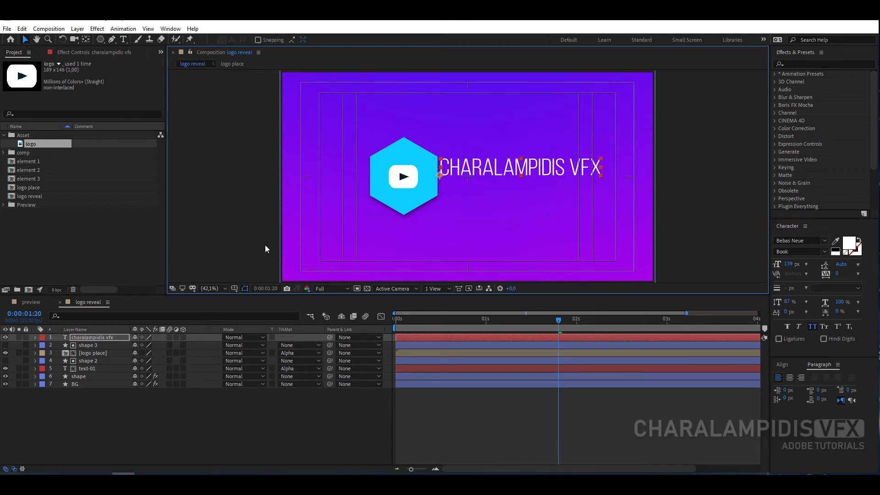
{"action": "left_click", "coordinate": [86, 338]}
{"action": "key", "text": "Return"}
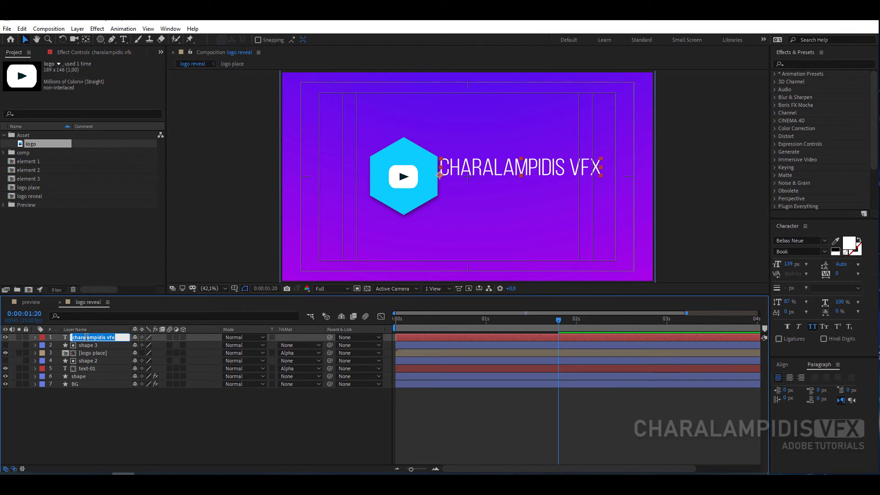
{"action": "type", "text": "text-02"}
{"action": "key", "text": "Return"}
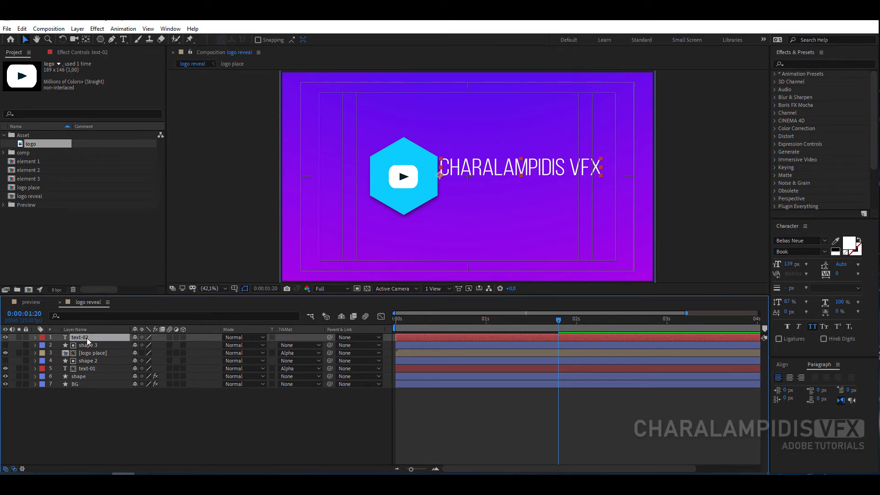
- Duplicate the text-02 layer, place the copy just below the title and change its text to "AFTER EFFECTS TUTORIAL"
{"action": "left_click", "coordinate": [21, 29]}
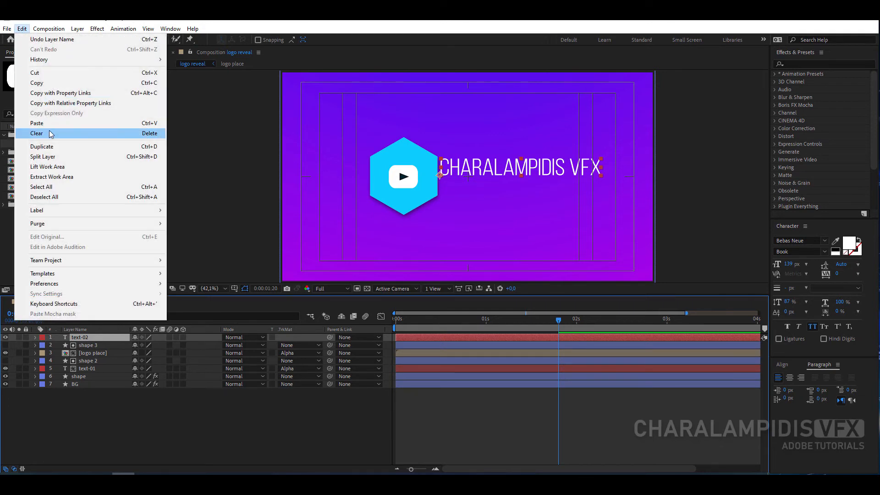
{"action": "left_click", "coordinate": [41, 147]}
{"action": "left_click_drag", "start_coordinate": [469, 169], "coordinate": [470, 189]}
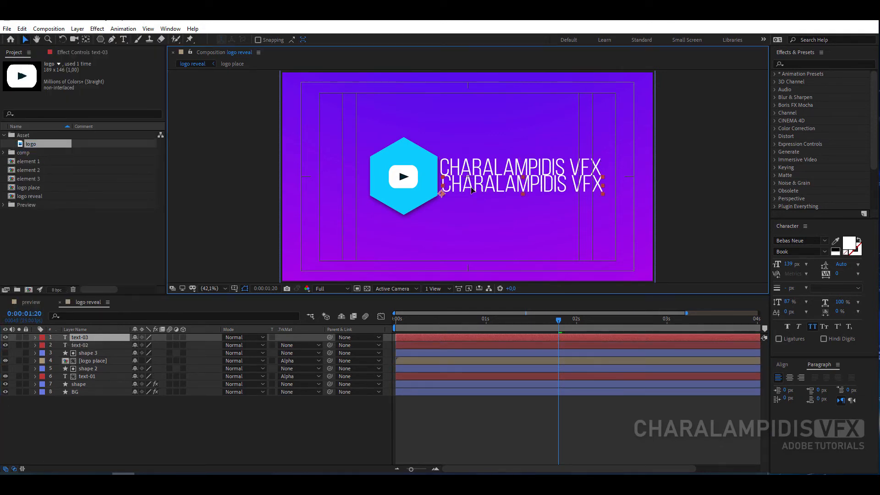
{"action": "double_click", "coordinate": [470, 189]}
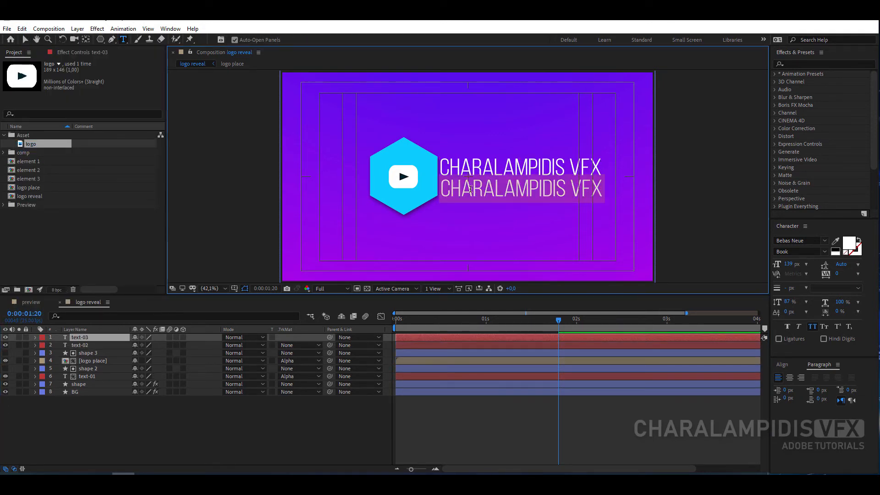
{"action": "type", "text": "AFTER EFFECTS TUTORIAL"}
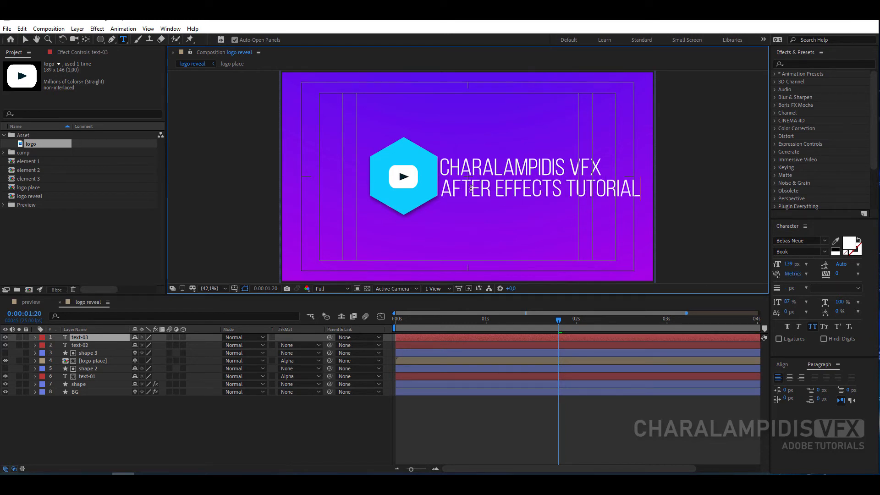
- Set the AFTER EFFECTS TUTORIAL text to Bold at 76 px and move it up close beneath the title
{"action": "key", "text": "ctrl+a"}
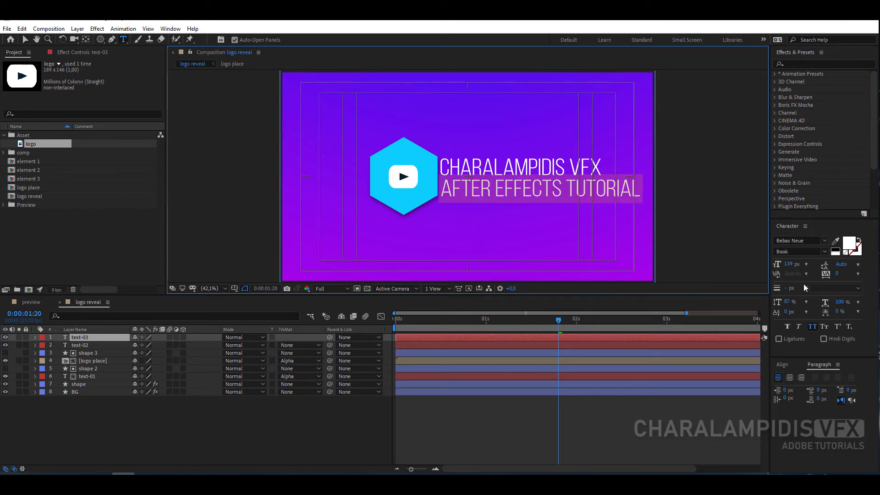
{"action": "left_click", "coordinate": [825, 252]}
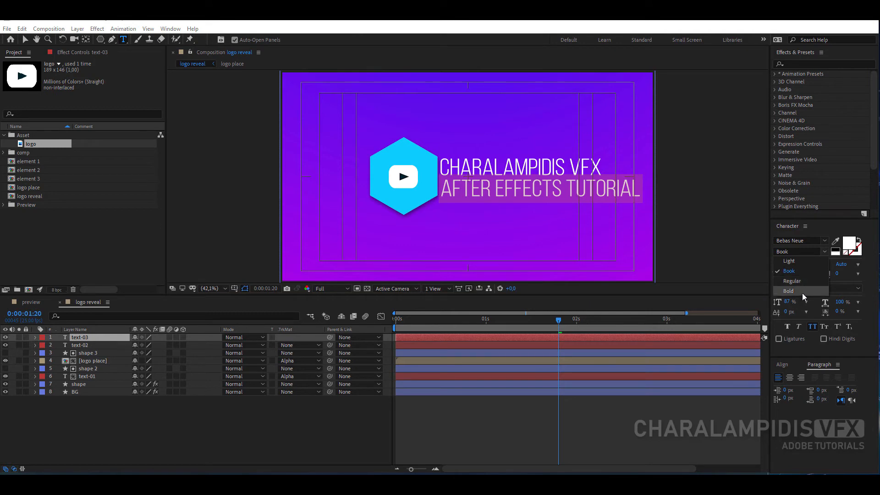
{"action": "left_click", "coordinate": [799, 272]}
{"action": "left_click_drag", "start_coordinate": [790, 268], "coordinate": [760, 265]}
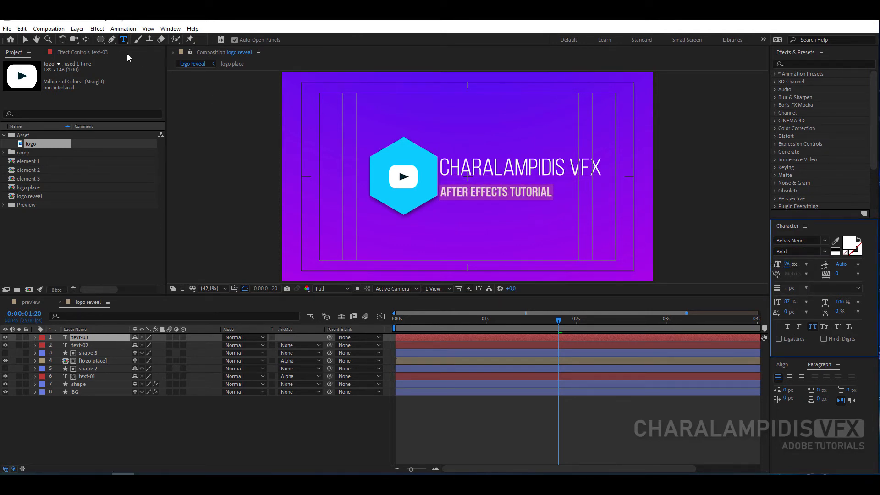
{"action": "left_click", "coordinate": [23, 39]}
{"action": "left_click_drag", "start_coordinate": [470, 194], "coordinate": [471, 186]}
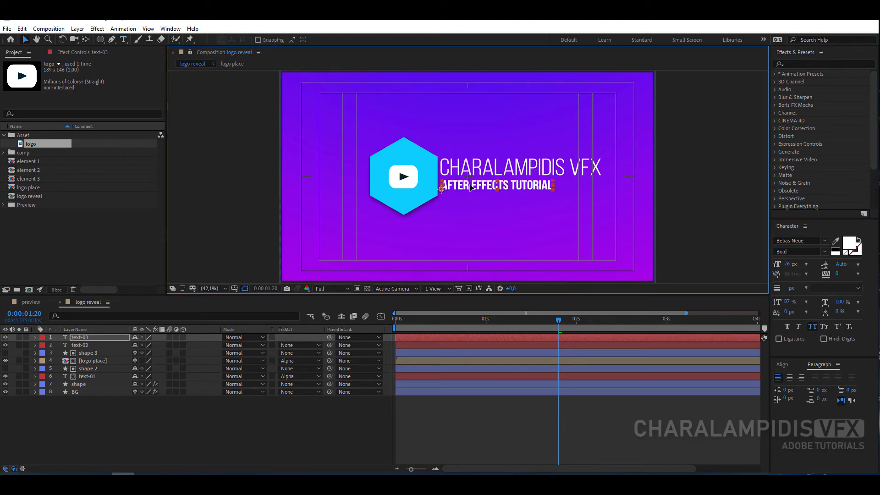
- Align the left edges of the text-03 and text-02 layers to each other
{"action": "left_click", "coordinate": [79, 337]}
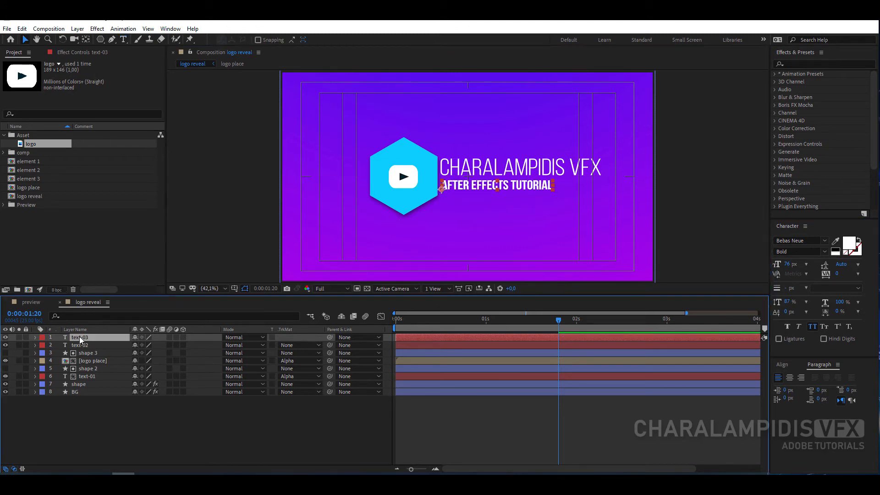
{"action": "left_click", "coordinate": [80, 346], "text": "shift"}
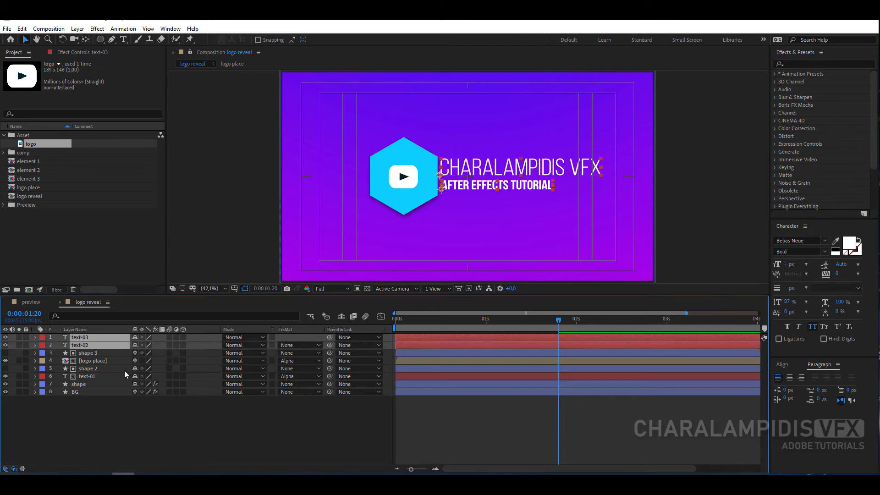
{"action": "left_click", "coordinate": [781, 365]}
{"action": "left_click", "coordinate": [779, 388]}
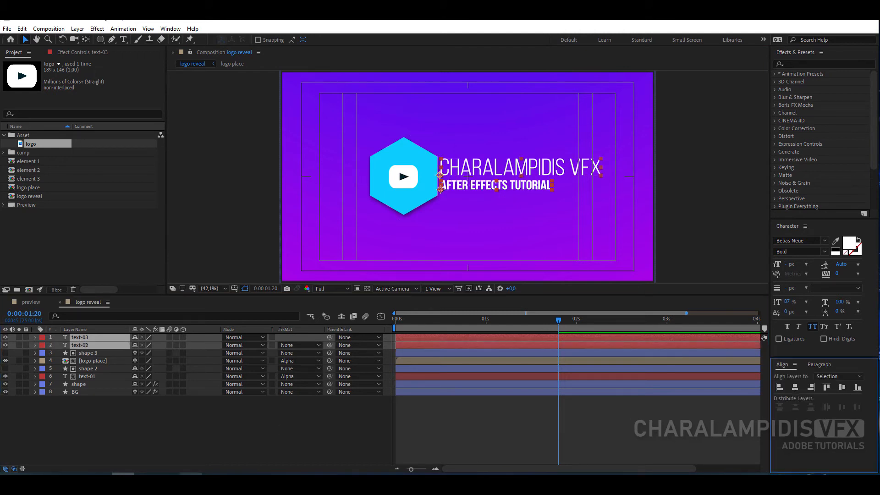
{"action": "left_click", "coordinate": [150, 435]}
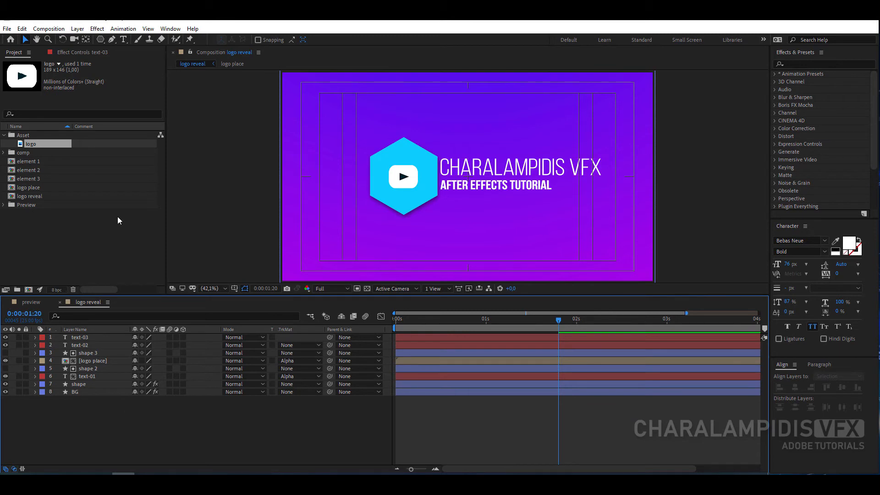
- Draw a rectangle with a light cyan fill covering the title, its lower edge between the two text lines
{"action": "mouse_move", "coordinate": [101, 40]}
{"action": "left_mouse_down"}
{"action": "mouse_move", "coordinate": [135, 48]}
{"action": "mouse_move", "coordinate": [139, 39]}
{"action": "left_mouse_up"}
{"action": "left_click", "coordinate": [259, 41]}
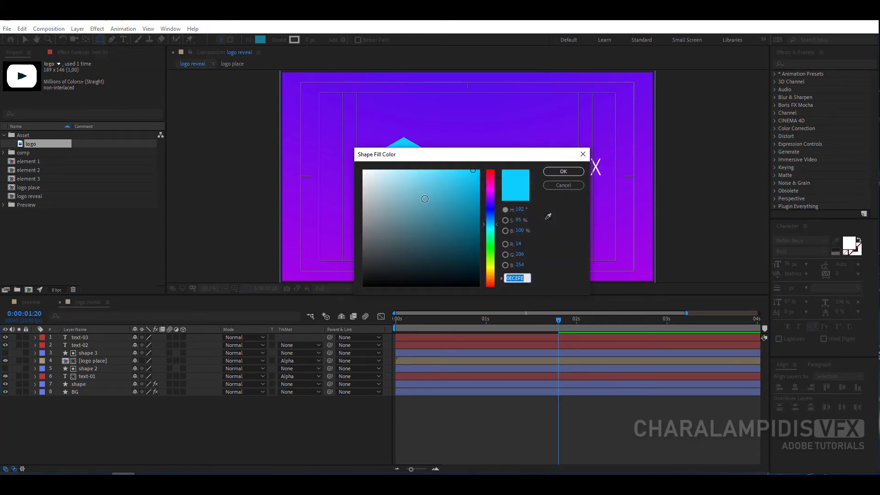
{"action": "left_click_drag", "start_coordinate": [425, 199], "coordinate": [409, 166]}
{"action": "left_click", "coordinate": [563, 172]}
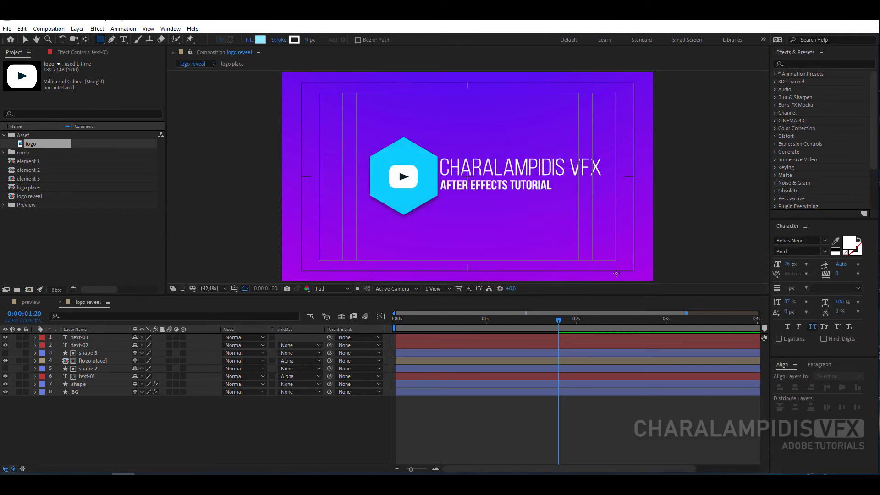
{"action": "mouse_move", "coordinate": [607, 124]}
{"action": "left_mouse_down"}
{"action": "mouse_move", "coordinate": [604, 172]}
{"action": "mouse_move", "coordinate": [438, 177]}
{"action": "left_mouse_up"}
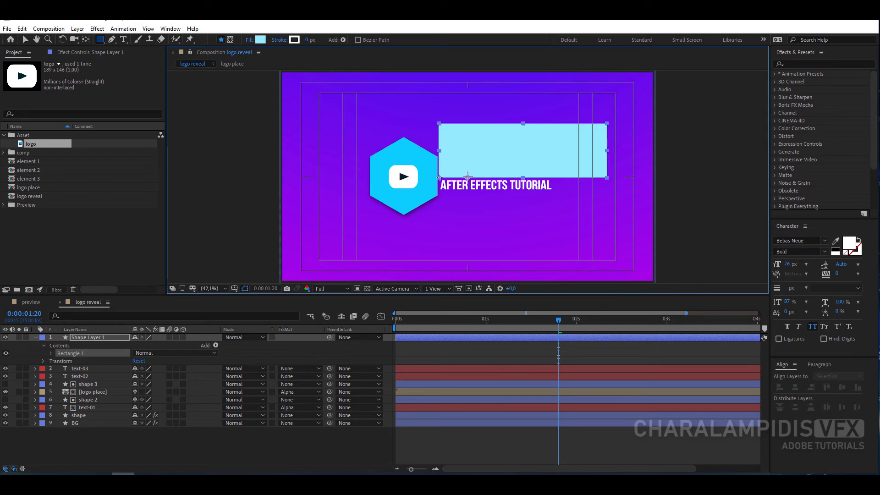
- Rename the new rectangle's shape layer matte 1 and collapse its properties
{"action": "left_click", "coordinate": [94, 340]}
{"action": "key", "text": "Return"}
{"action": "type", "text": "ma"}
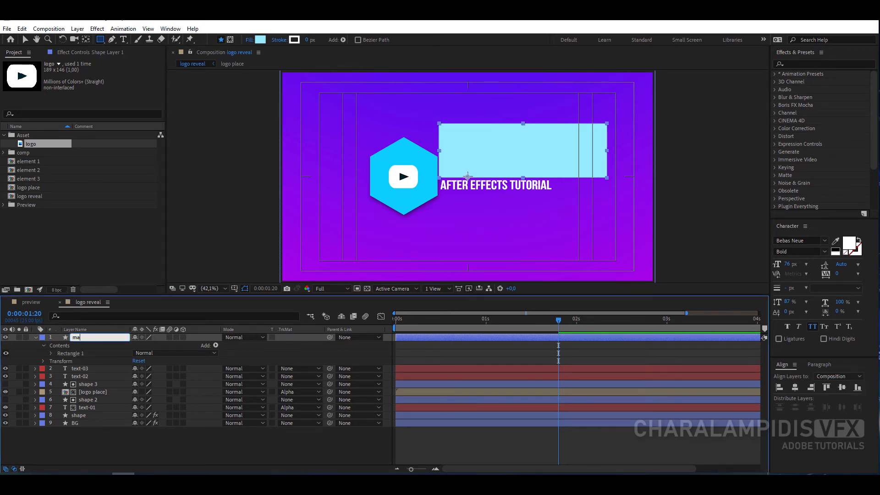
{"action": "type", "text": "tte 1"}
{"action": "key", "text": "Return"}
{"action": "left_click", "coordinate": [35, 337]}
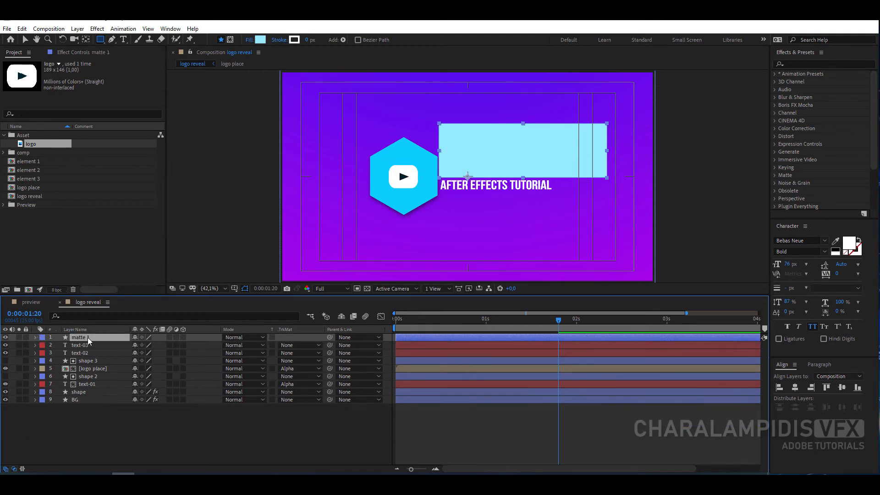
- Place matte 1 directly above text-02 and set text-02's track matte to Alpha Matte "matte 1"
{"action": "left_click_drag", "start_coordinate": [87, 337], "coordinate": [83, 350]}
{"action": "left_click", "coordinate": [81, 353]}
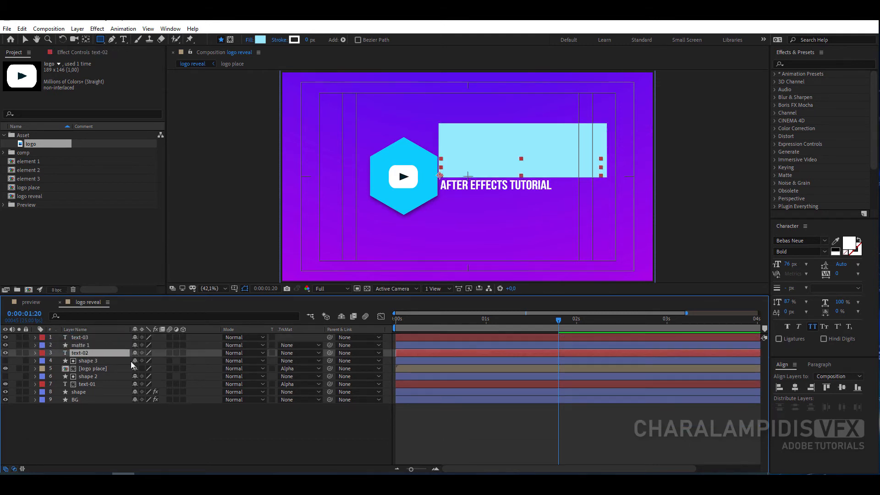
{"action": "left_click", "coordinate": [291, 354]}
{"action": "left_click", "coordinate": [312, 376]}
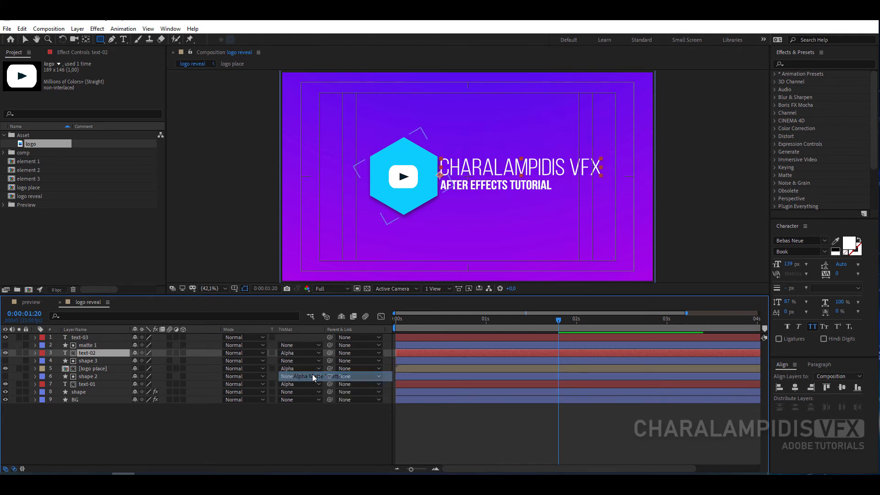
{"action": "left_click", "coordinate": [165, 423]}
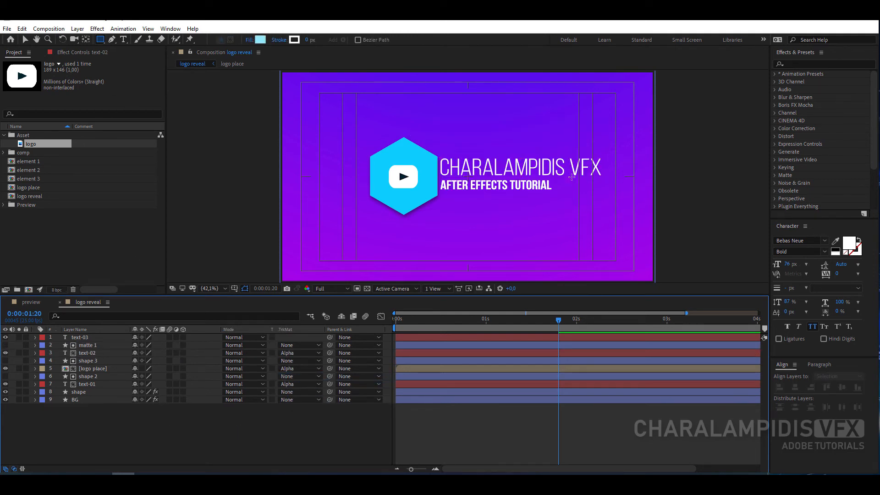
- Draw a light cyan rectangle covering the AFTER EFFECTS TUTORIAL line and rename its layer matte 2
{"action": "left_click_drag", "start_coordinate": [599, 178], "coordinate": [440, 208]}
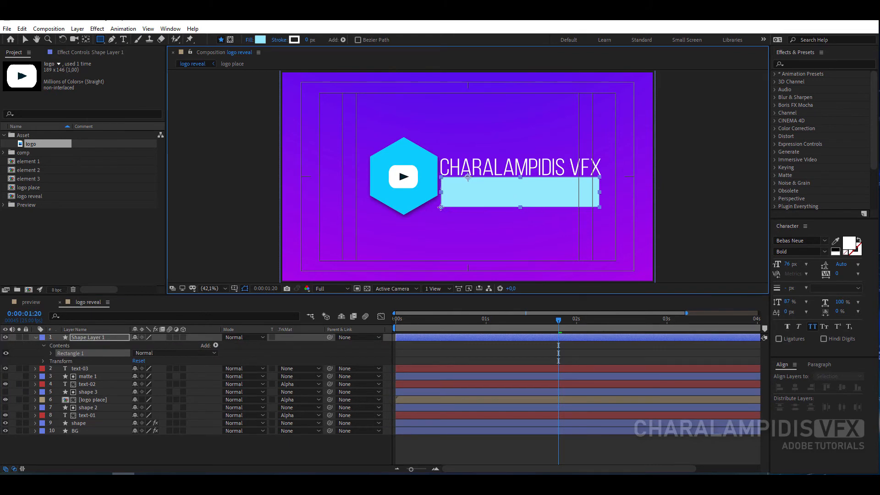
{"action": "left_click", "coordinate": [76, 338]}
{"action": "key", "text": "Return"}
{"action": "type", "text": "matte 2"}
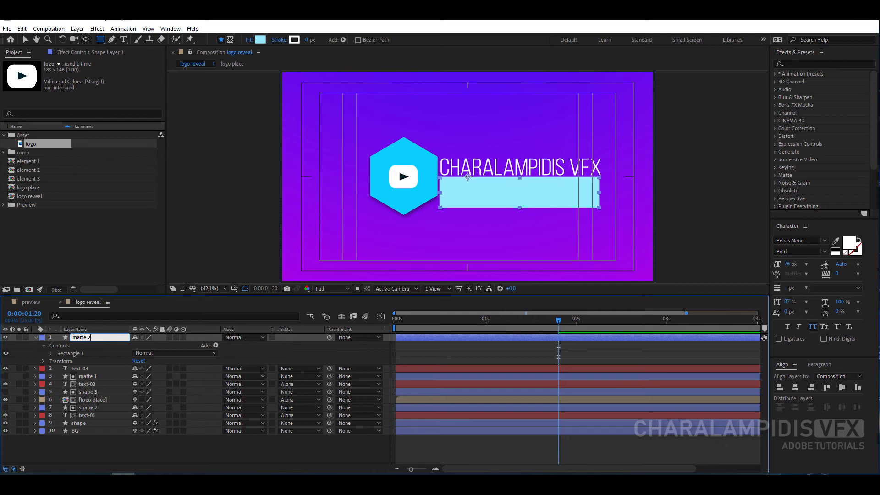
{"action": "key", "text": "Return"}
{"action": "left_click", "coordinate": [36, 337]}
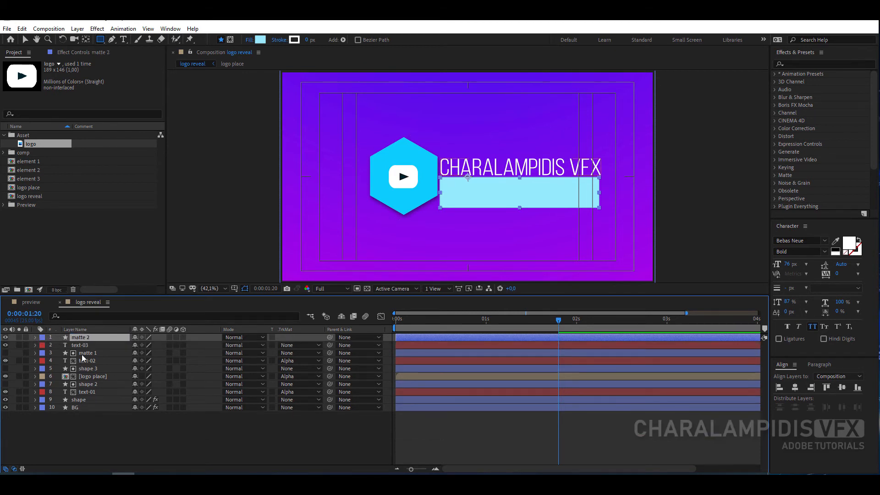
- Set the text-03 layer's track matte to Alpha Matte "matte 2"
{"action": "left_click", "coordinate": [81, 346]}
{"action": "left_click", "coordinate": [292, 346]}
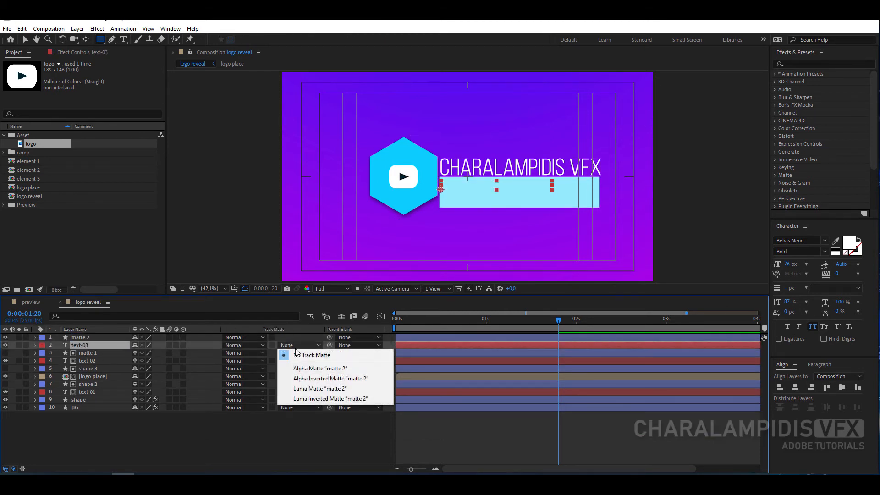
{"action": "left_click", "coordinate": [312, 367]}
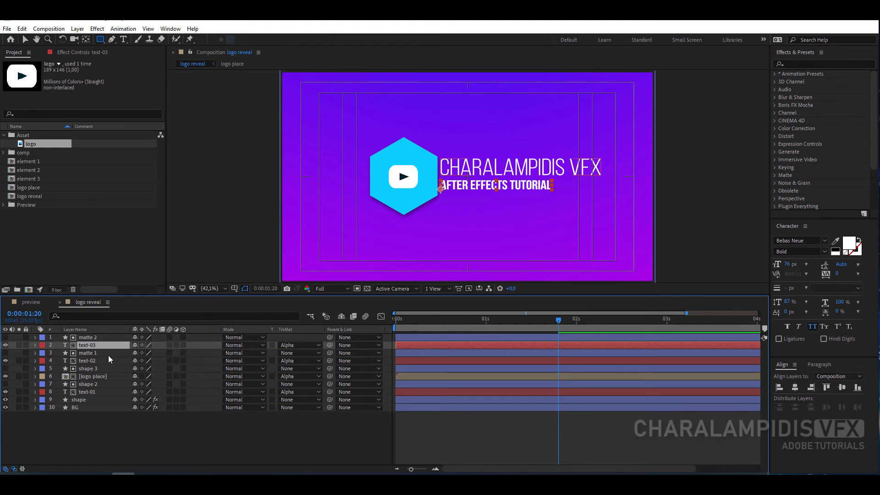
- Lock the matte 1 and matte 2 layers and hide them from the layer list as shy layers
{"action": "left_click", "coordinate": [26, 338]}
{"action": "left_click", "coordinate": [25, 354]}
{"action": "left_click", "coordinate": [134, 338]}
{"action": "left_click", "coordinate": [340, 317]}
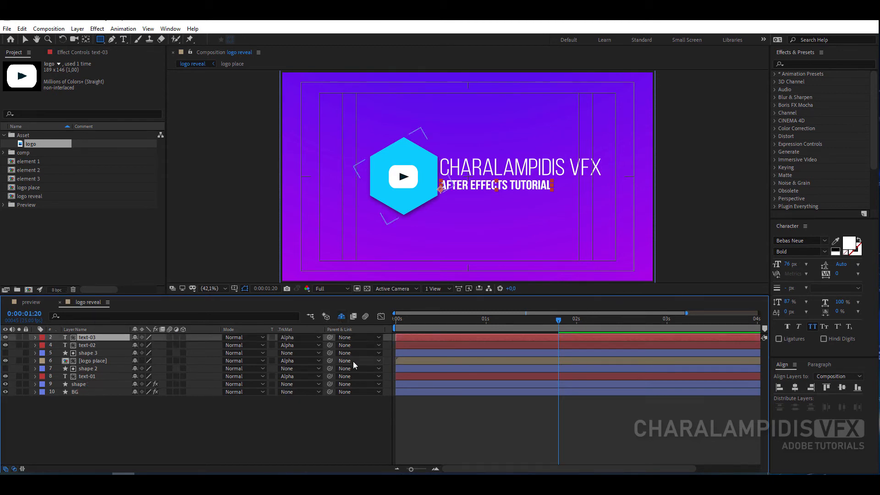
- Add a position keyframe to the text-02 layer at 0:00:02:10
{"action": "left_click_drag", "start_coordinate": [566, 326], "coordinate": [561, 351]}
{"action": "left_click", "coordinate": [84, 345]}
{"action": "key", "text": "p"}
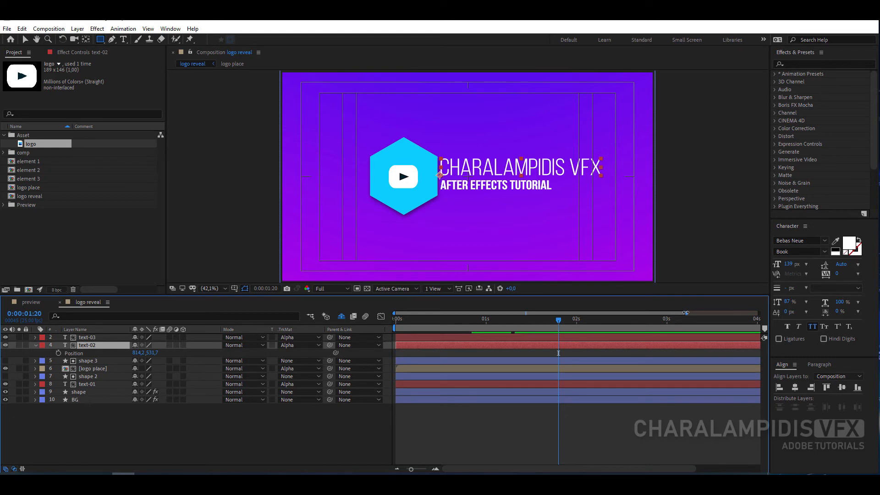
{"action": "left_click_drag", "start_coordinate": [686, 313], "coordinate": [593, 313]}
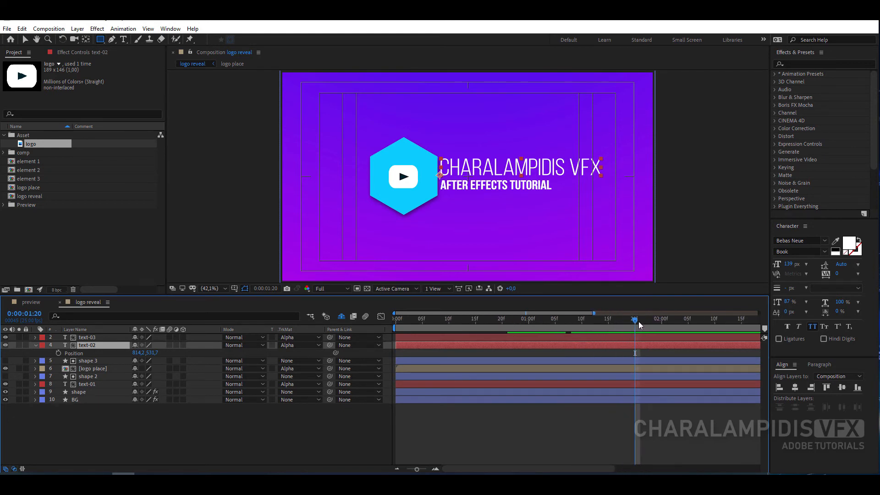
{"action": "left_click_drag", "start_coordinate": [637, 320], "coordinate": [715, 320]}
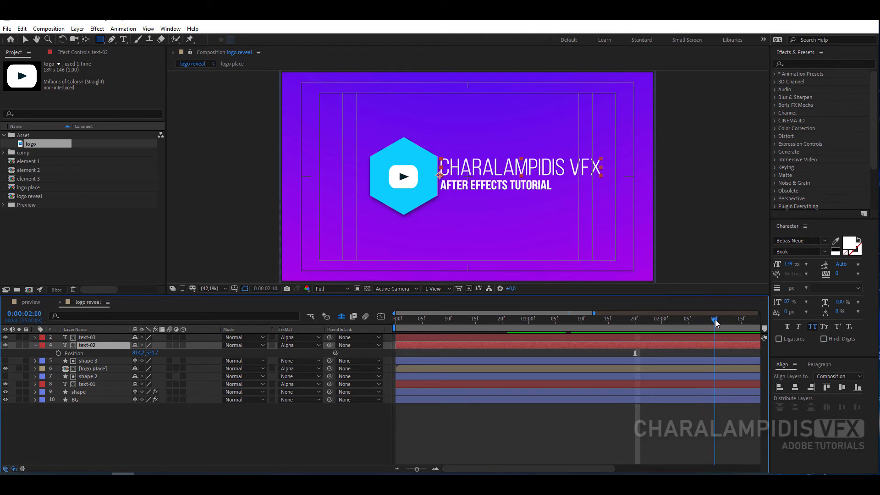
{"action": "left_click", "coordinate": [59, 354]}
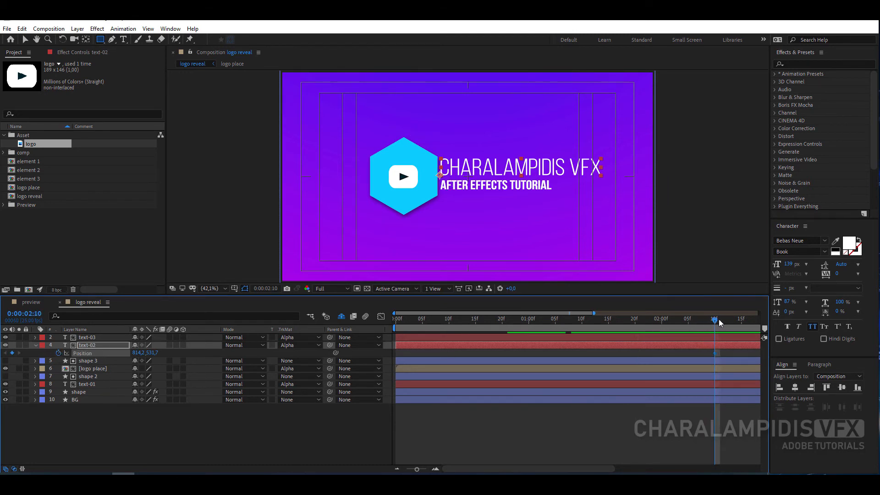
- At 0:00:01:20, set text-02's position to 814.2, 646.7 and apply Easy Ease to both position keyframes
{"action": "left_click_drag", "start_coordinate": [715, 320], "coordinate": [636, 325]}
{"action": "left_click_drag", "start_coordinate": [151, 352], "coordinate": [201, 354]}
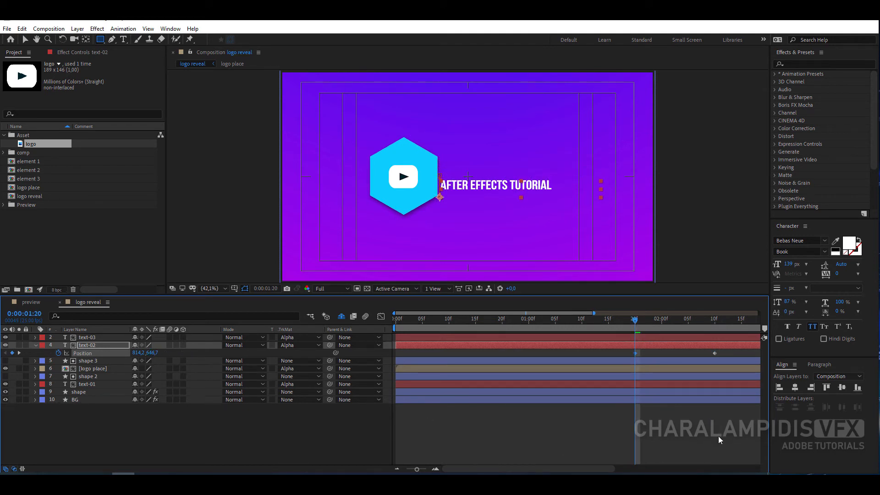
{"action": "left_click_drag", "start_coordinate": [727, 353], "coordinate": [627, 358]}
{"action": "key", "text": "F9"}
{"action": "left_click_drag", "start_coordinate": [505, 314], "coordinate": [595, 322]}
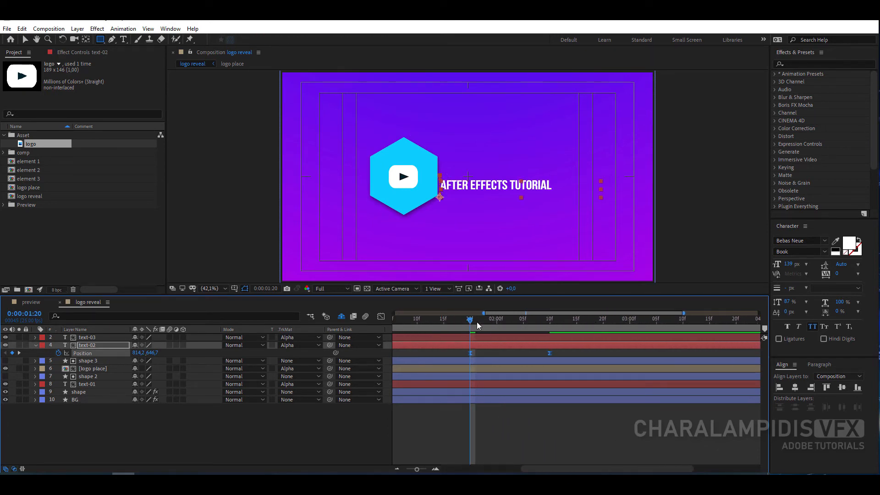
- At 0:00:02:10, add a Position animator to the text-03 layer with a vertical offset of about 167
{"action": "left_click_drag", "start_coordinate": [471, 325], "coordinate": [550, 335]}
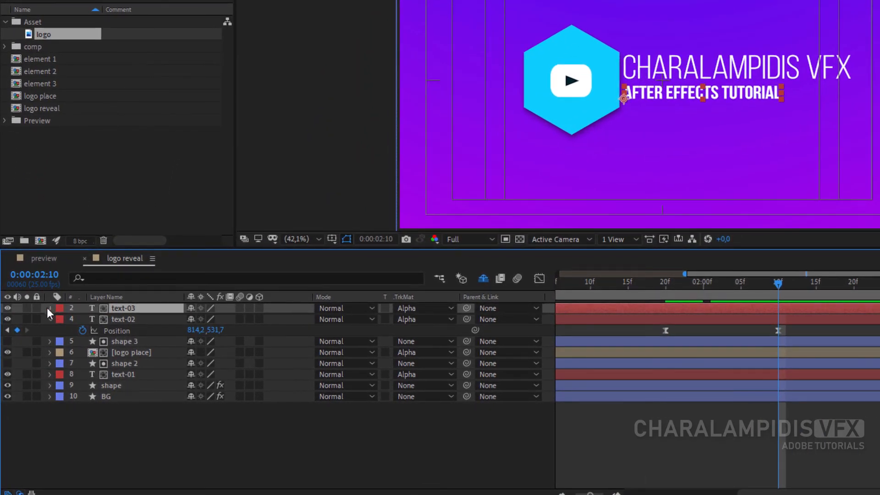
{"action": "left_click", "coordinate": [35, 337]}
{"action": "left_click", "coordinate": [306, 320]}
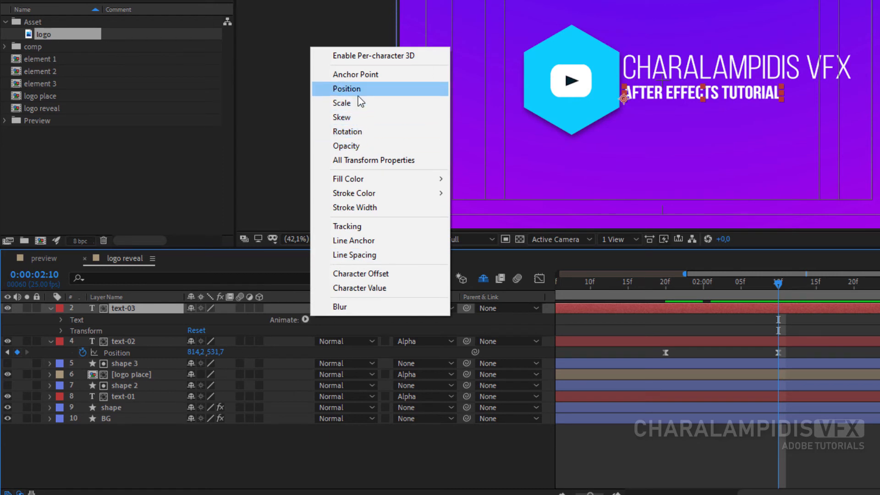
{"action": "left_click", "coordinate": [337, 87]}
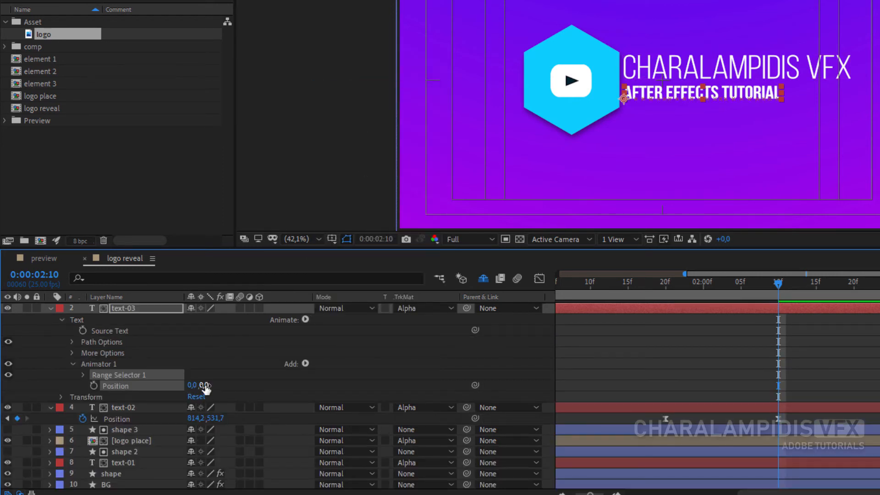
{"action": "left_click_drag", "start_coordinate": [203, 386], "coordinate": [316, 388]}
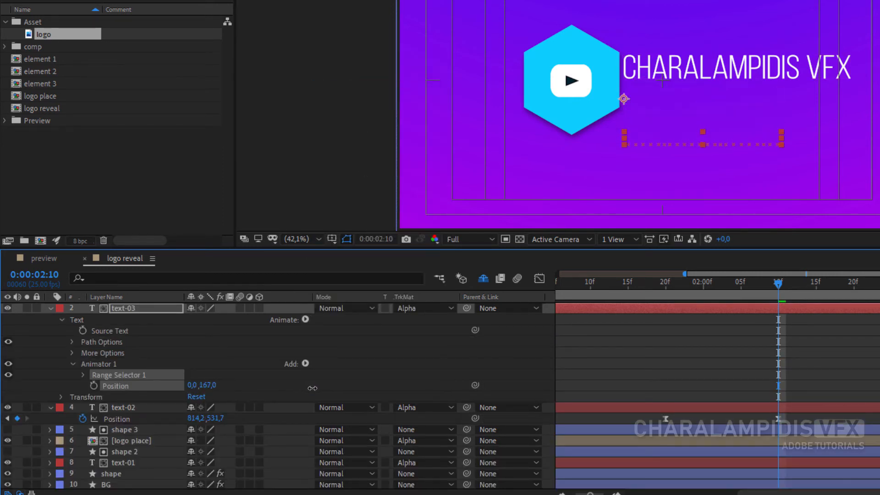
- Base text-03's Range Selector 1 on Words in its advanced options
{"action": "left_click", "coordinate": [84, 375]}
{"action": "left_click", "coordinate": [96, 420]}
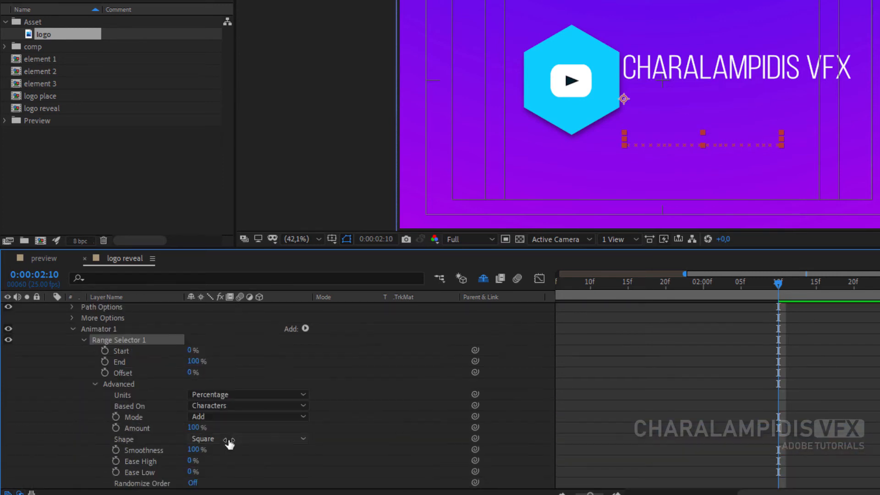
{"action": "left_click", "coordinate": [224, 407]}
{"action": "left_click", "coordinate": [235, 449]}
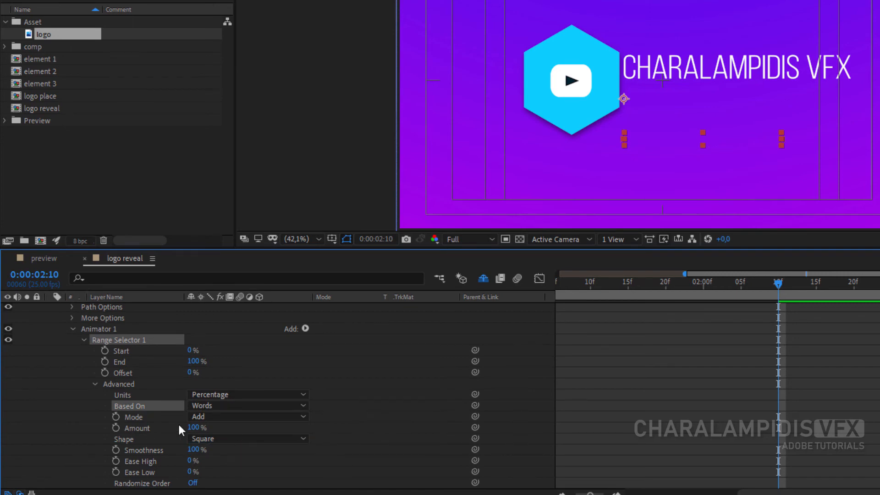
- Keyframe Range Selector 1's Start at 0% at 0:00:02:10 and reveal only text-03's keyframed properties
{"action": "left_click", "coordinate": [105, 351]}
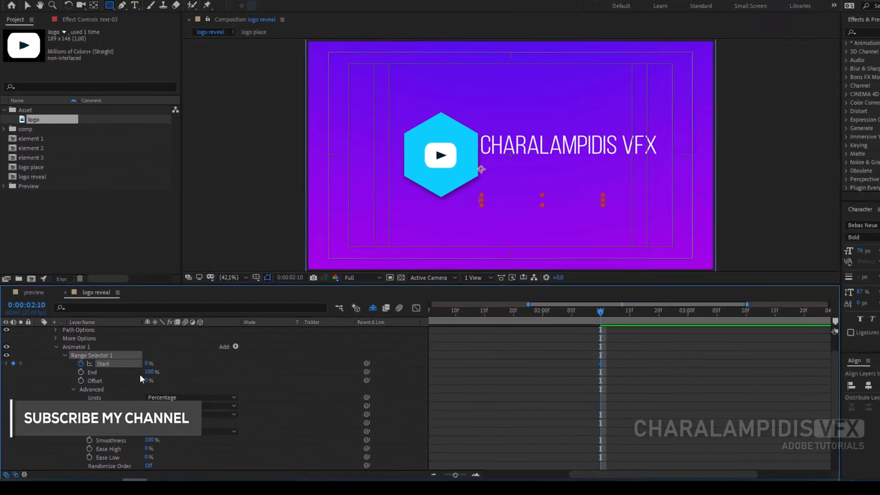
{"action": "scroll", "coordinate": [139, 375], "scroll_direction": "up", "scroll_amount": 1}
{"action": "left_click", "coordinate": [94, 339]}
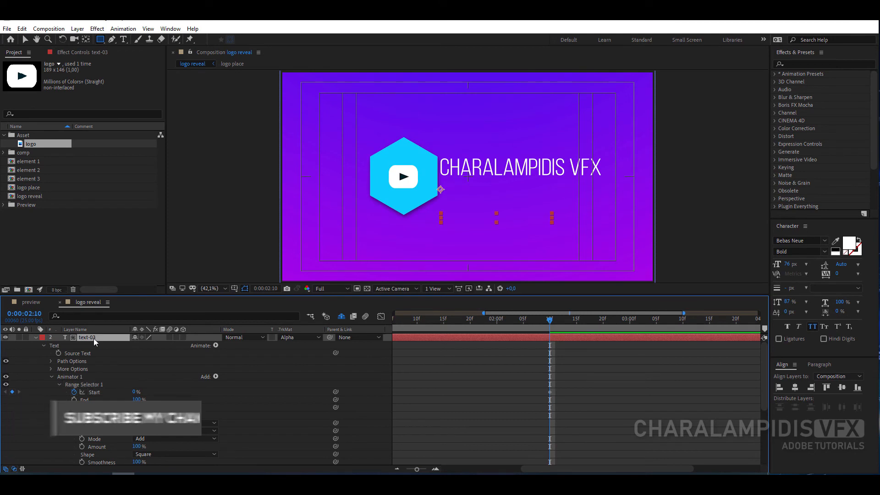
{"action": "key", "text": "u"}
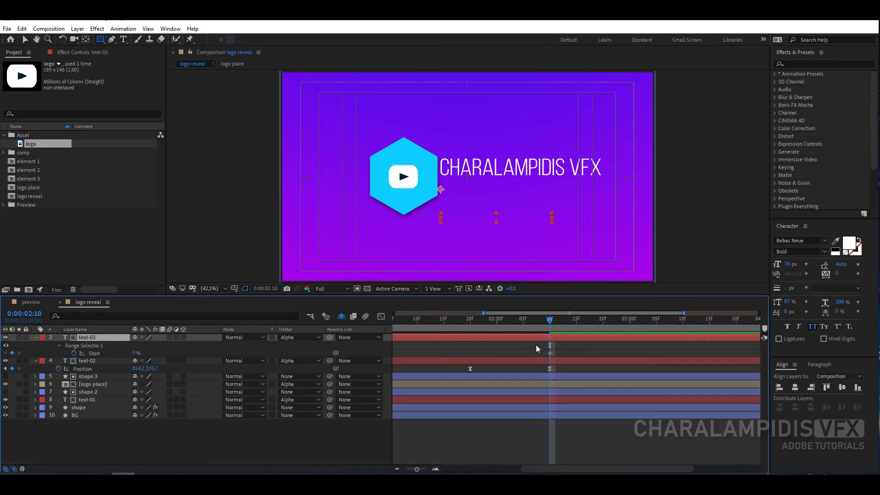
- At 0:00:03:00, set text-03's range selector Start to 100% and apply Easy Ease to both Start keyframes
{"action": "left_click_drag", "start_coordinate": [552, 320], "coordinate": [633, 330]}
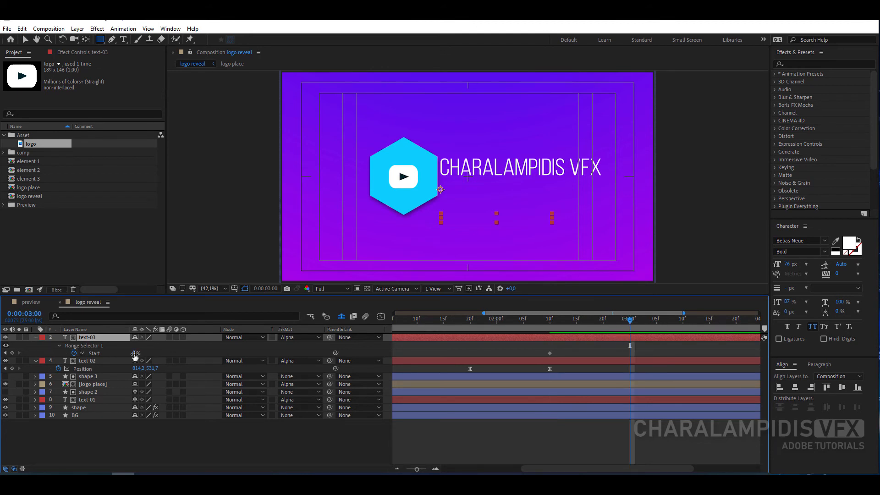
{"action": "left_click_drag", "start_coordinate": [135, 354], "coordinate": [182, 356]}
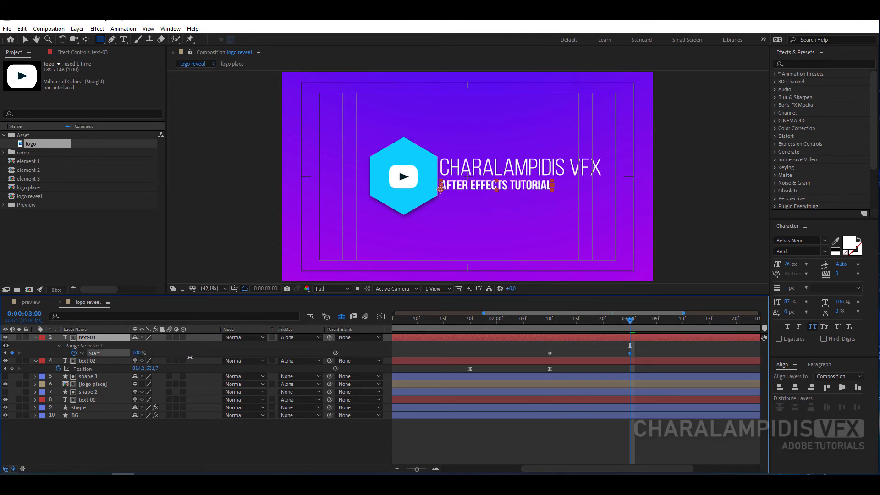
{"action": "left_click_drag", "start_coordinate": [646, 344], "coordinate": [533, 365]}
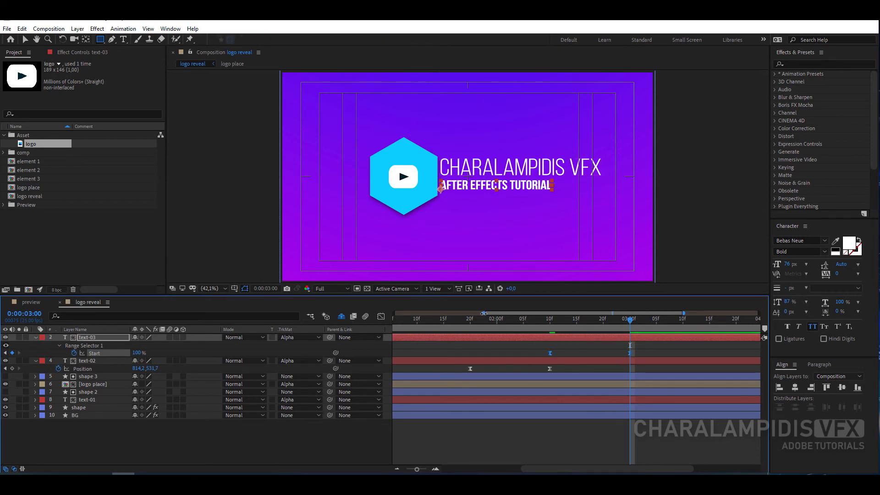
- Extend the work area back to the composition's start and preview the animation from the beginning
{"action": "left_click_drag", "start_coordinate": [484, 313], "coordinate": [379, 316]}
{"action": "left_click", "coordinate": [397, 322]}
{"action": "key", "text": "space"}
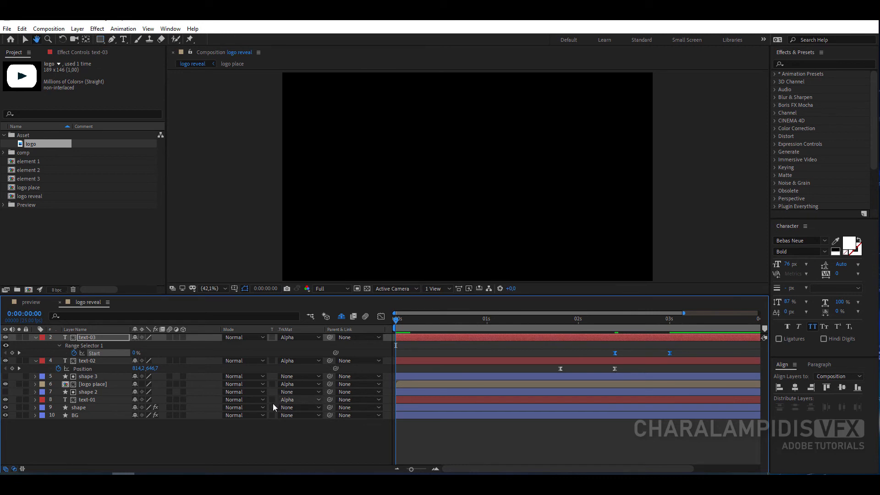
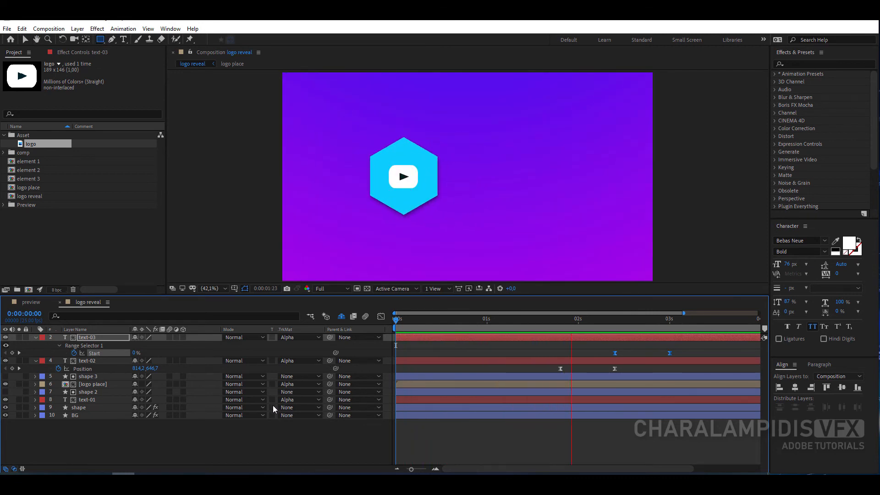
{"action": "left_click", "coordinate": [670, 323]}
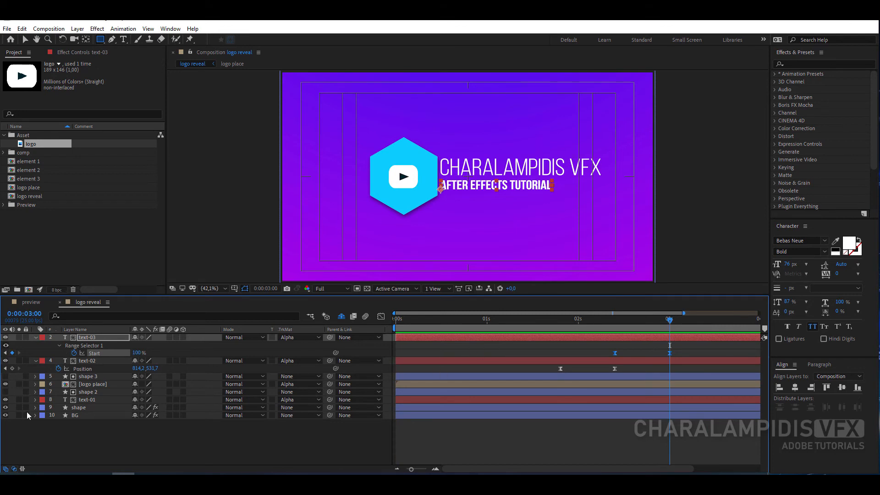
- Collapse the text-03 and text-02 layers and move the current time to 0:00:01:21
{"action": "left_click", "coordinate": [34, 337]}
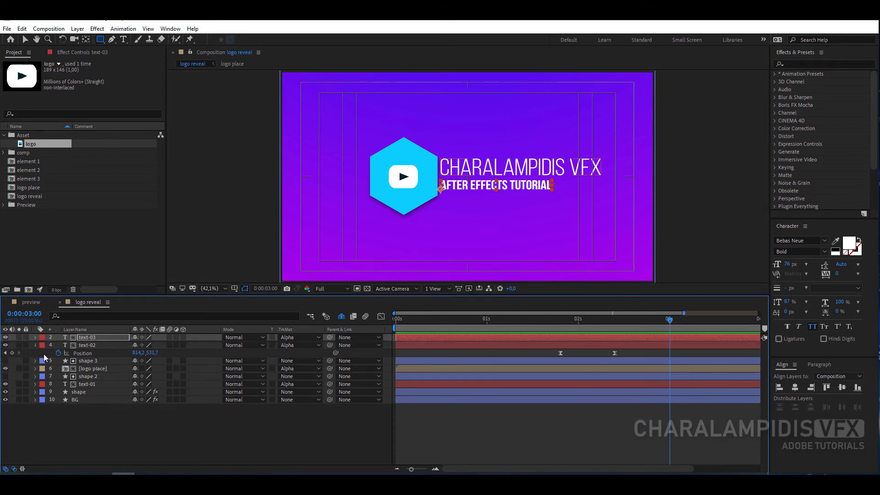
{"action": "left_click", "coordinate": [35, 345]}
{"action": "left_click_drag", "start_coordinate": [551, 324], "coordinate": [563, 340]}
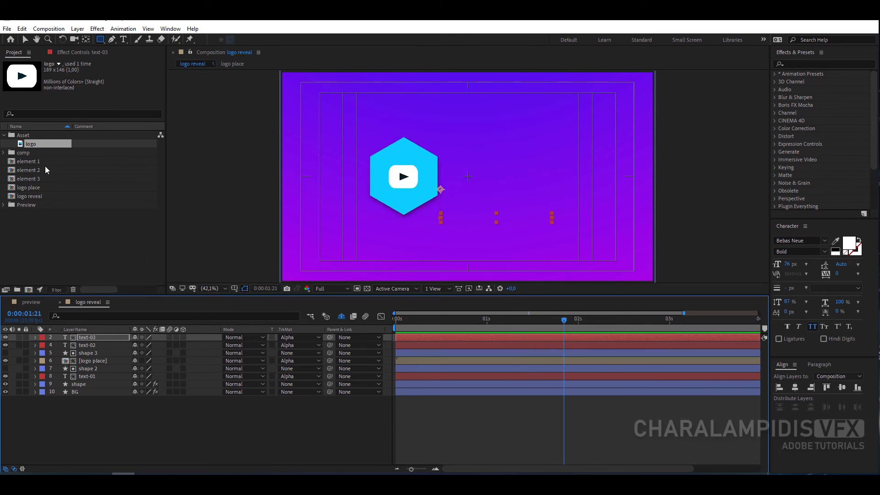
- Show the shy layers and add the element 1, element 2 and element 3 compositions above all layers of logo reveal
{"action": "left_click", "coordinate": [4, 135]}
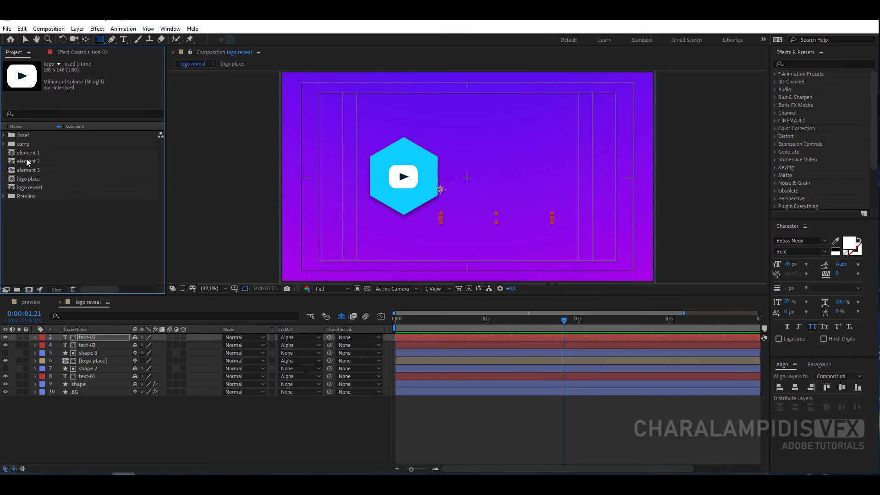
{"action": "left_click", "coordinate": [28, 153]}
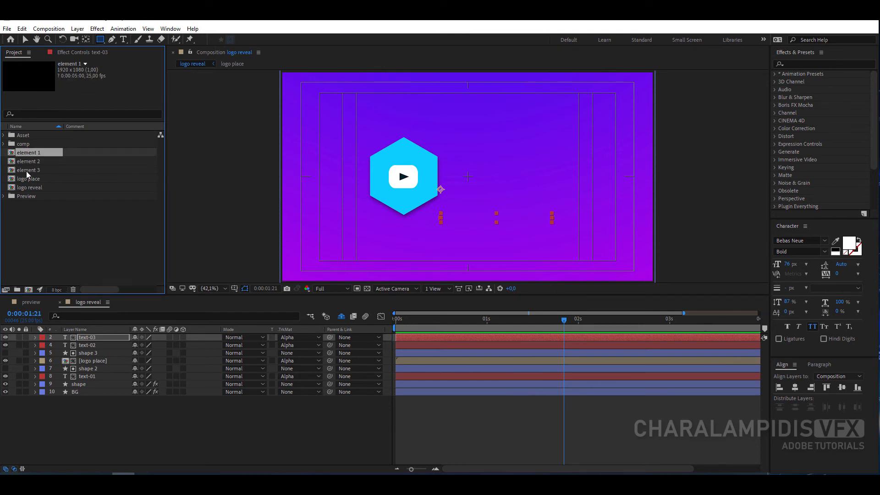
{"action": "left_click", "coordinate": [29, 171], "text": "ctrl"}
{"action": "left_click", "coordinate": [26, 163], "text": "ctrl"}
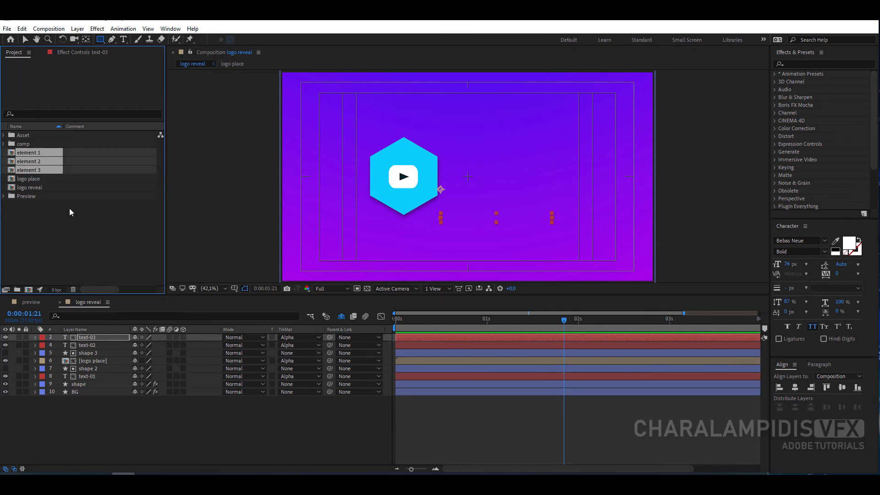
{"action": "left_click", "coordinate": [341, 316]}
{"action": "left_click_drag", "start_coordinate": [29, 165], "coordinate": [85, 338]}
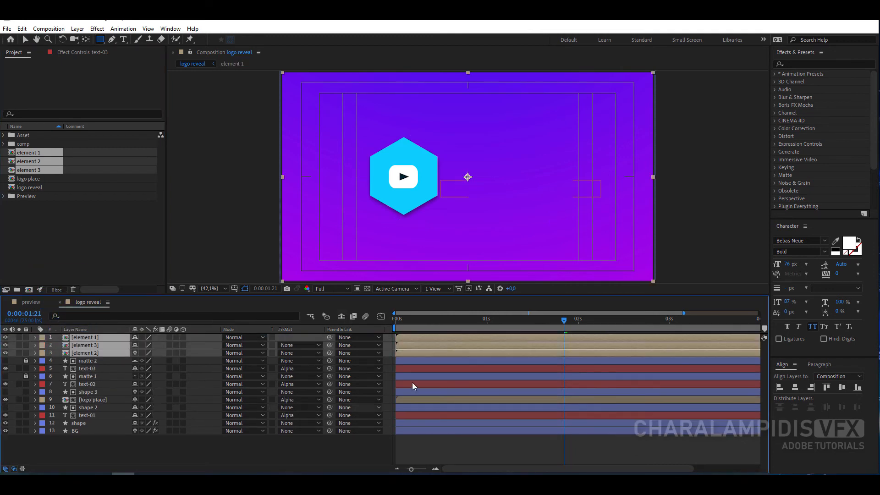
- Start the three element layers and the work area at 0:00:01:21, and move the current time to 0:00:02:09
{"action": "left_click_drag", "start_coordinate": [430, 345], "coordinate": [598, 349]}
{"action": "left_click_drag", "start_coordinate": [488, 315], "coordinate": [585, 314]}
{"action": "left_click_drag", "start_coordinate": [472, 321], "coordinate": [516, 329]}
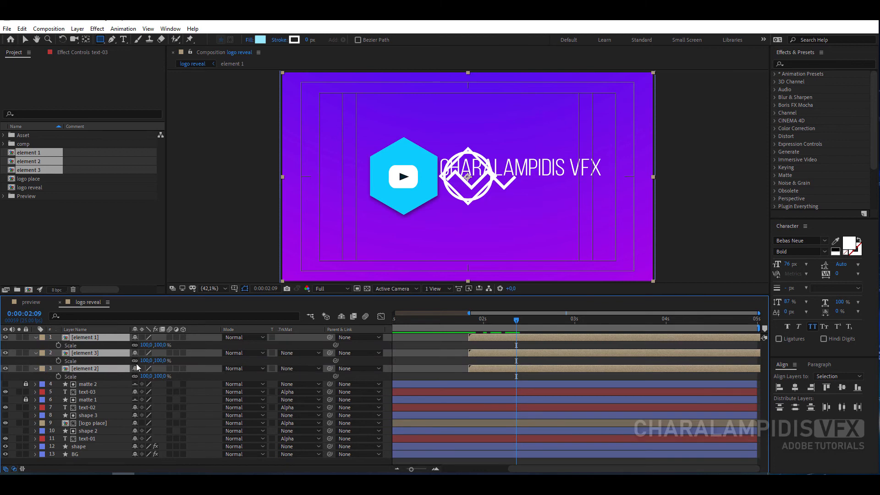
- Scale the element 1, element 2 and element 3 layers to 15% and deselect them
{"action": "left_click", "coordinate": [147, 345]}
{"action": "type", "text": "15"}
{"action": "key", "text": "Return"}
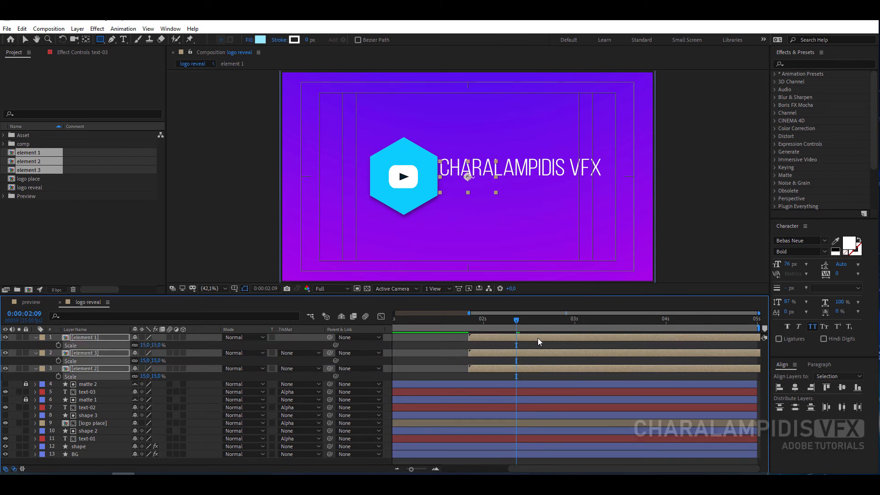
{"action": "left_click", "coordinate": [454, 347]}
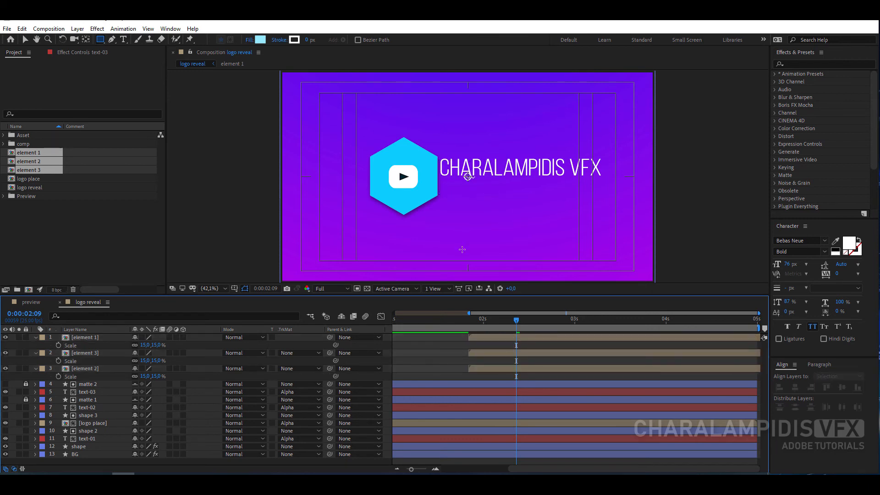
- Move the element 1 layer with the Selection tool to just above the right end of the title
{"action": "left_click", "coordinate": [525, 338]}
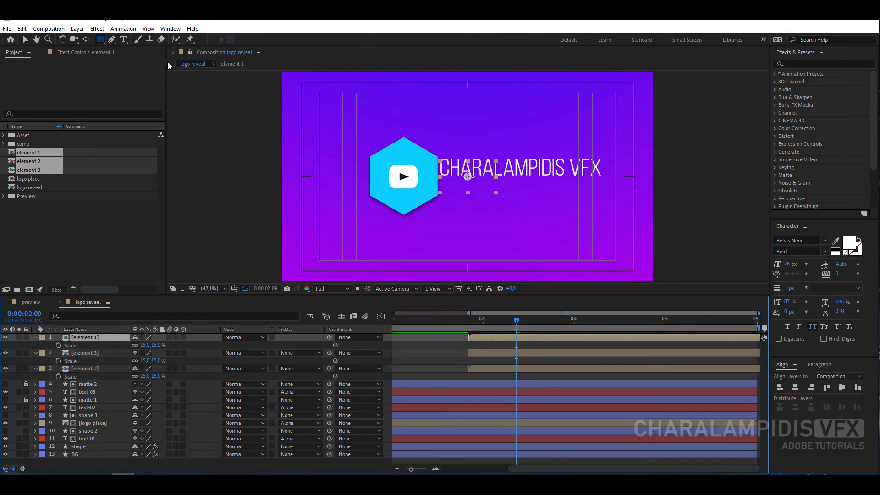
{"action": "left_click", "coordinate": [28, 40]}
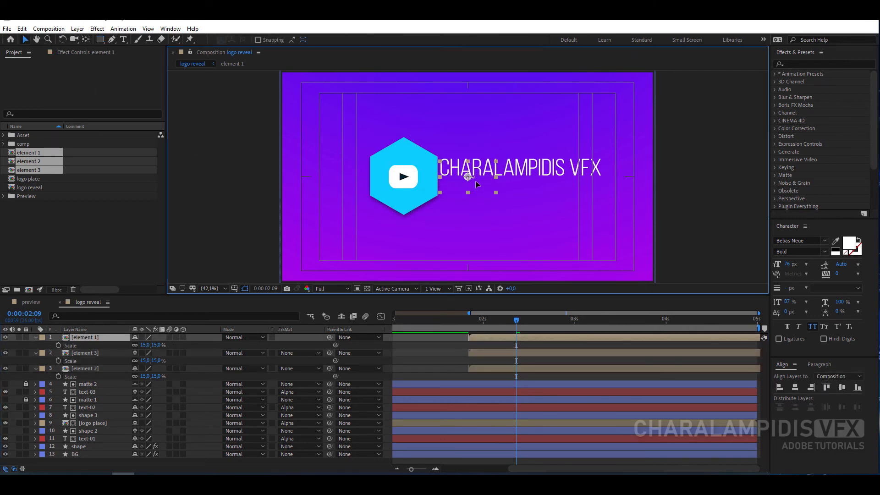
{"action": "left_click_drag", "start_coordinate": [460, 188], "coordinate": [587, 135]}
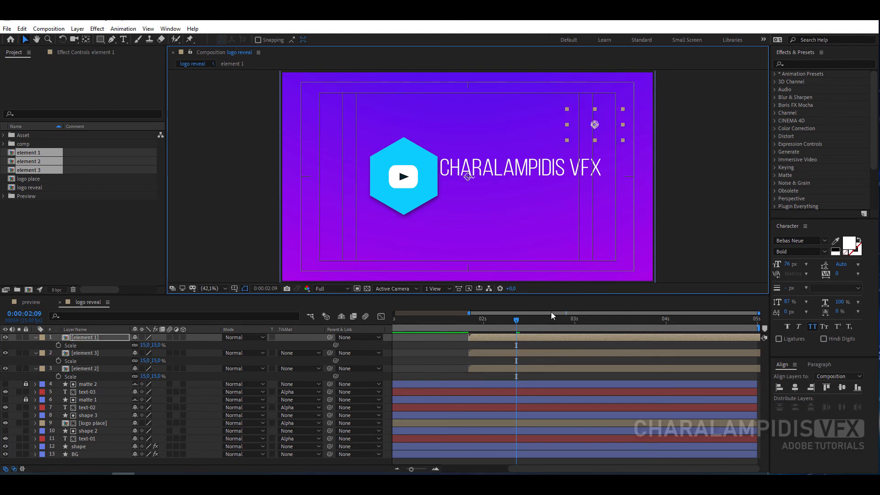
- Move element 3 below the title's right end and element 2 to the upper left of the hexagon
{"action": "left_click", "coordinate": [547, 353]}
{"action": "left_click_drag", "start_coordinate": [471, 197], "coordinate": [583, 212]}
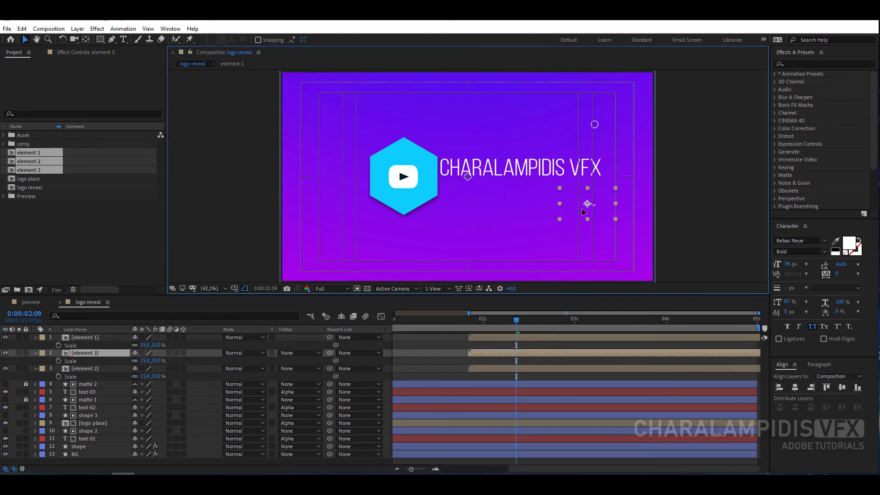
{"action": "left_click", "coordinate": [493, 338]}
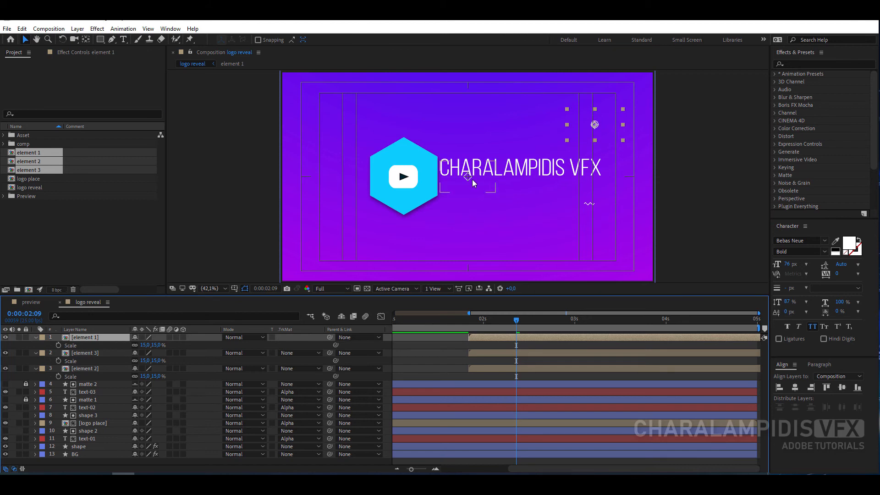
{"action": "left_click_drag", "start_coordinate": [473, 183], "coordinate": [366, 141]}
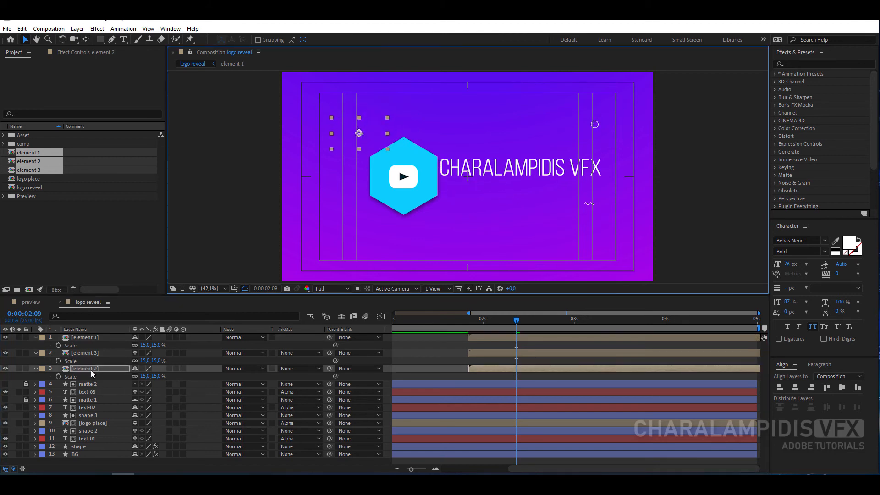
- Collapse the three element layers and place element 3 below element 2 in the layer order
{"action": "left_click", "coordinate": [36, 338]}
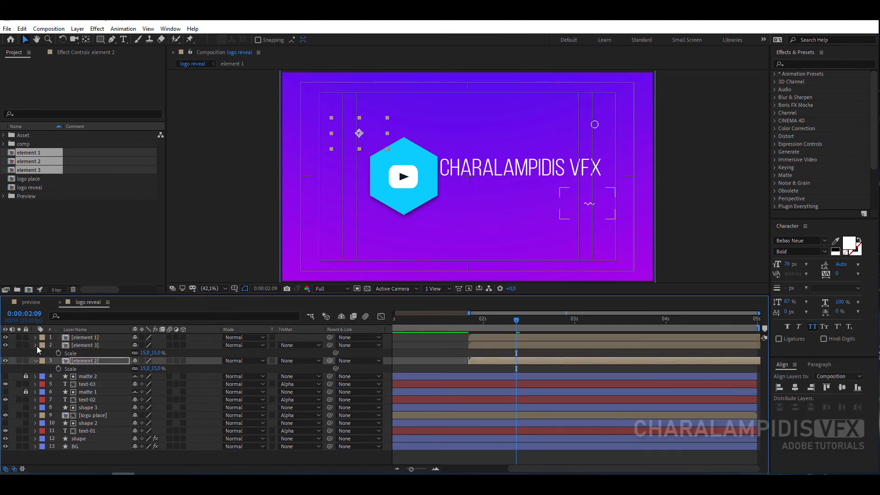
{"action": "left_click", "coordinate": [36, 345]}
{"action": "left_click", "coordinate": [36, 353]}
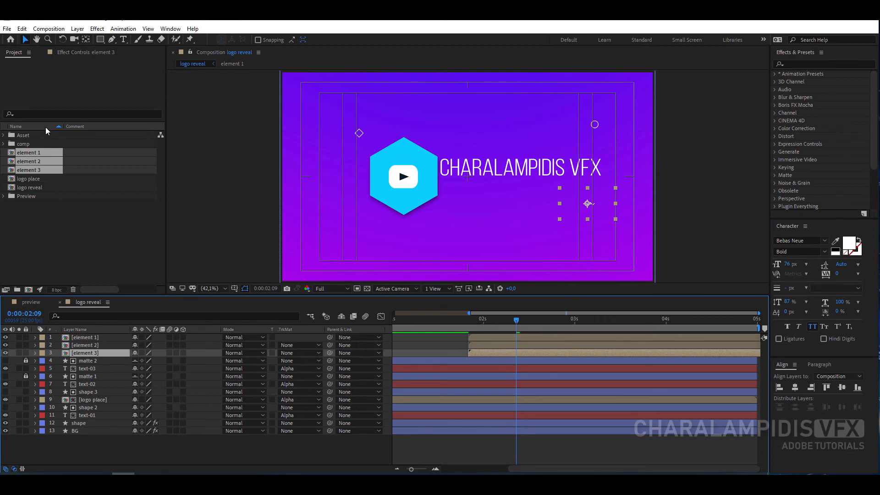
- Duplicate the element 3 layer twice and select the middle one of the three element 3 layers
{"action": "left_click", "coordinate": [22, 28]}
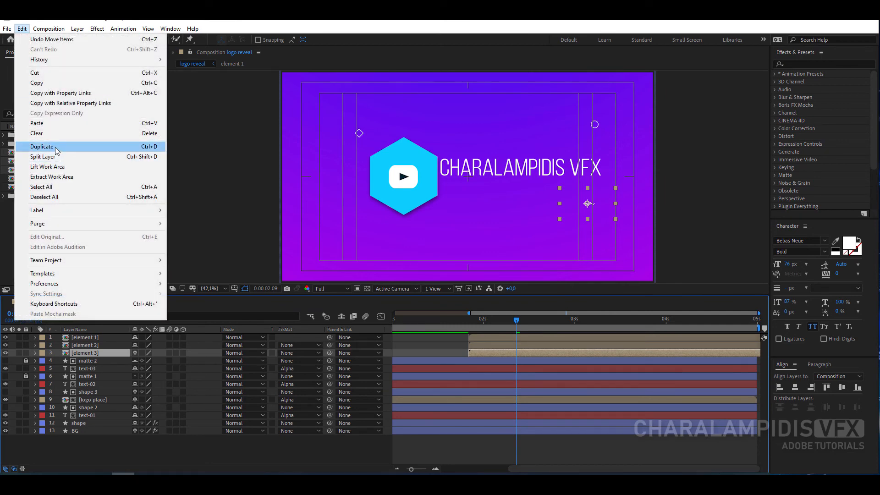
{"action": "left_click", "coordinate": [56, 147]}
{"action": "left_click", "coordinate": [22, 28]}
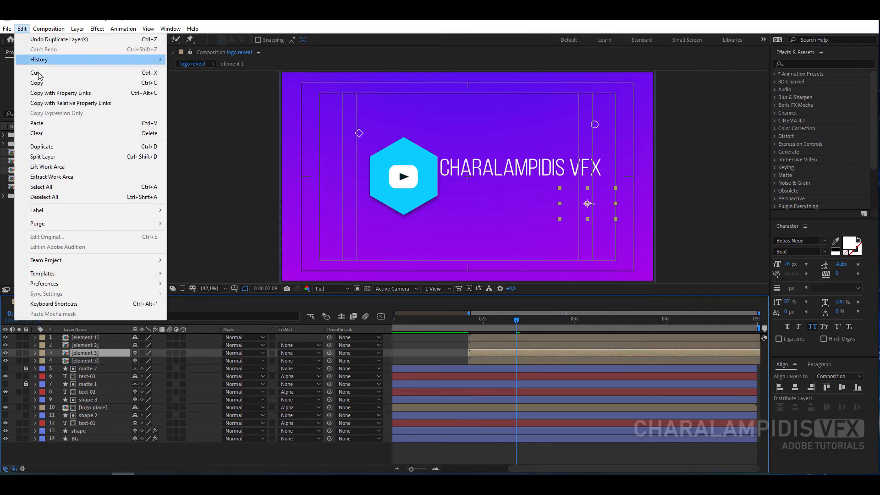
{"action": "left_click", "coordinate": [53, 146]}
{"action": "left_click", "coordinate": [80, 363]}
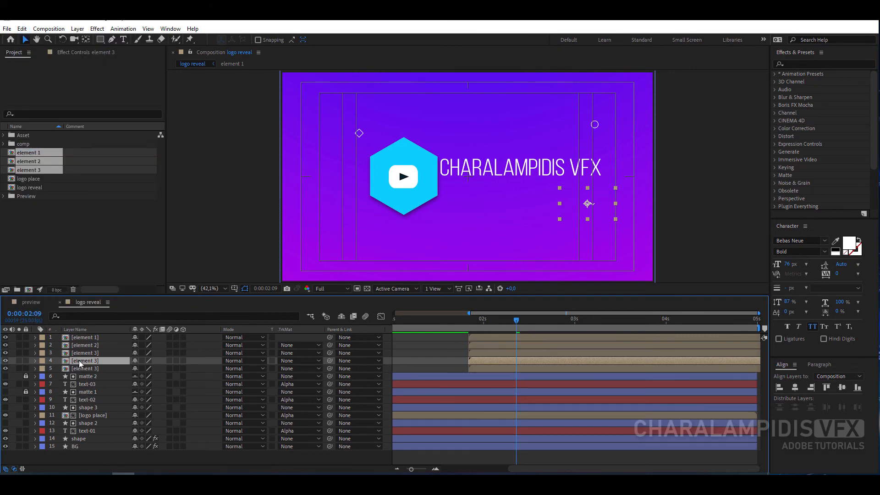
- Apply a Fill effect to the selected element 3 copy, sample the hexagon's cyan as its color, and move it above the title
{"action": "left_click", "coordinate": [97, 29]}
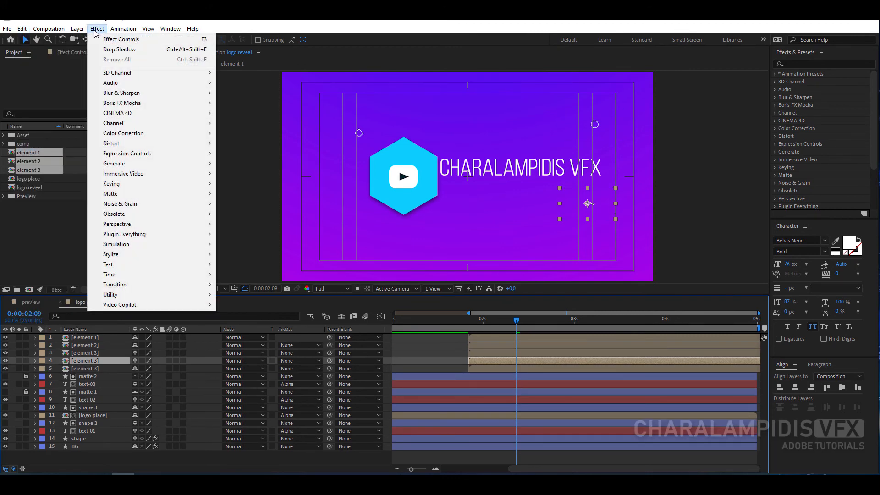
{"action": "mouse_move", "coordinate": [150, 164]}
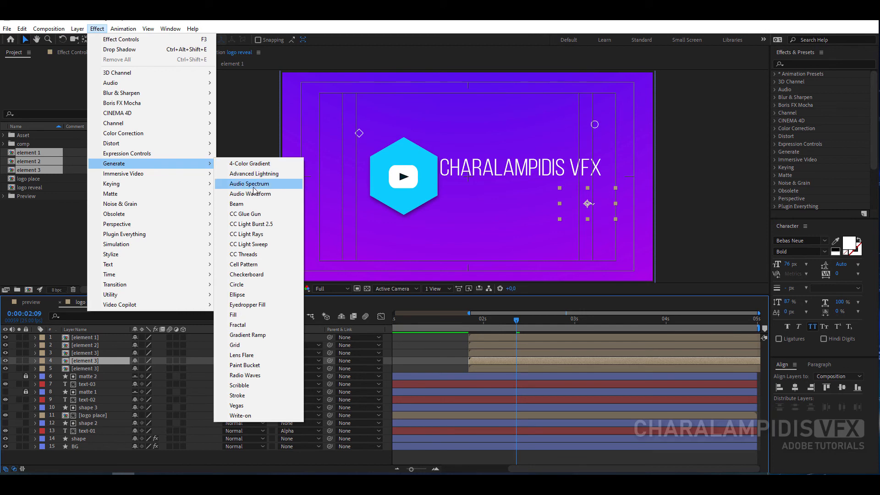
{"action": "left_click", "coordinate": [245, 316]}
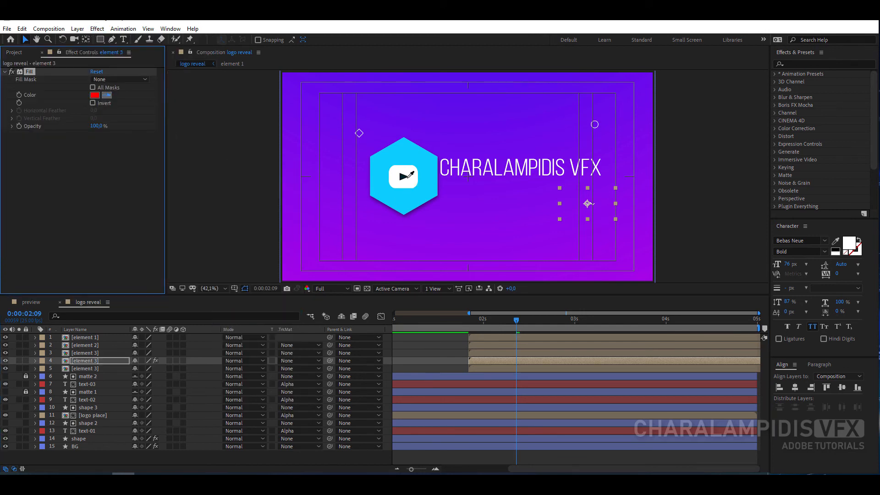
{"action": "left_click", "coordinate": [403, 158]}
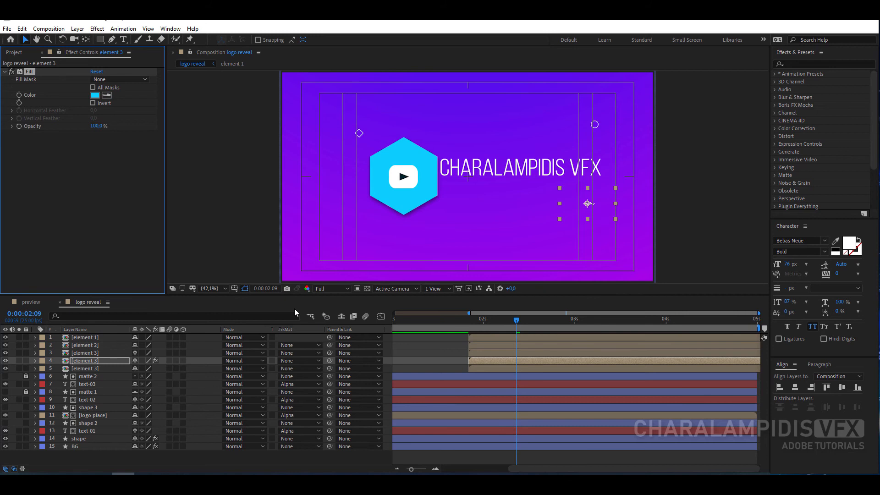
{"action": "left_click", "coordinate": [79, 364]}
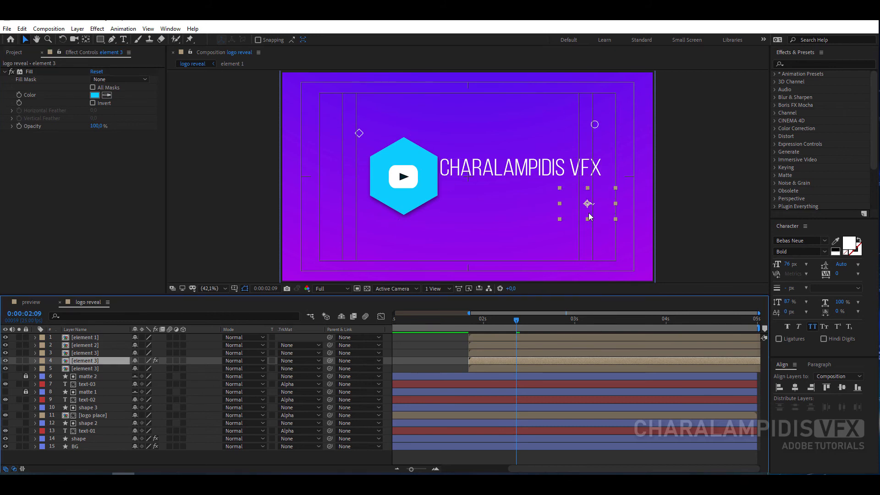
{"action": "left_click_drag", "start_coordinate": [589, 212], "coordinate": [518, 136]}
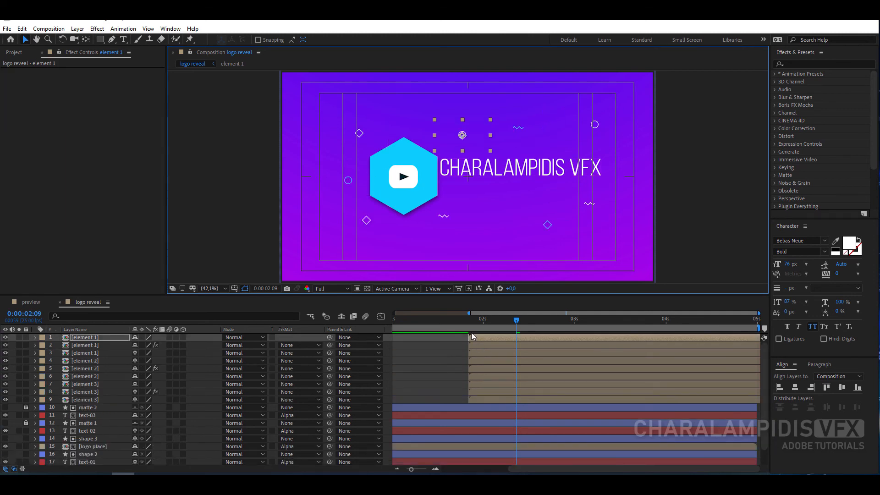
- Stagger the in-points of the duplicated element layers in the timeline, starting from 0:00:01:21
{"action": "left_click_drag", "start_coordinate": [471, 322], "coordinate": [467, 328]}
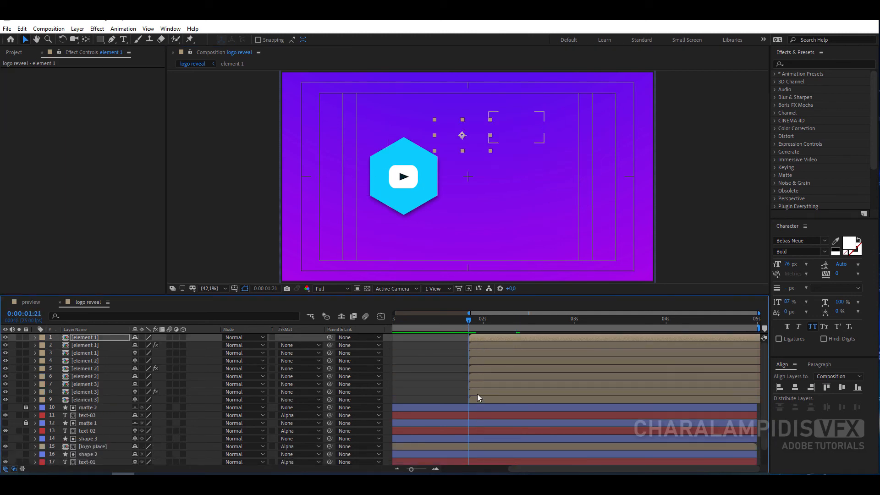
{"action": "left_click_drag", "start_coordinate": [478, 392], "coordinate": [522, 347]}
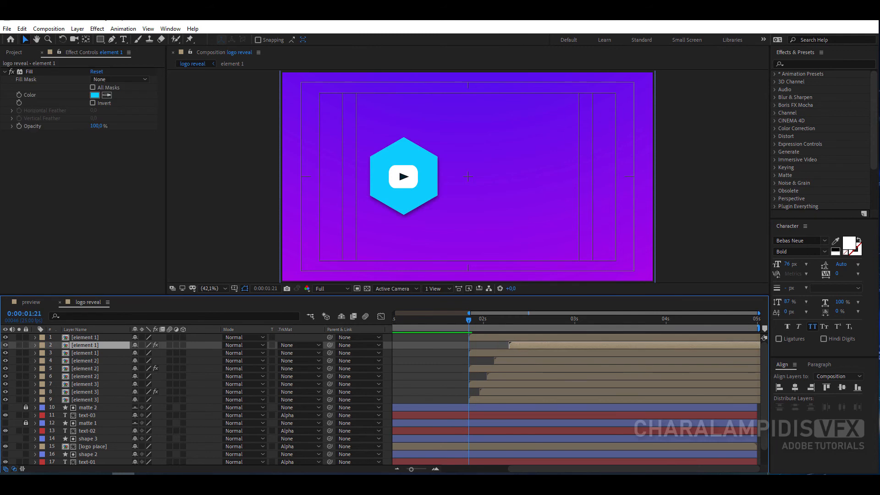
{"action": "left_click", "coordinate": [303, 481]}
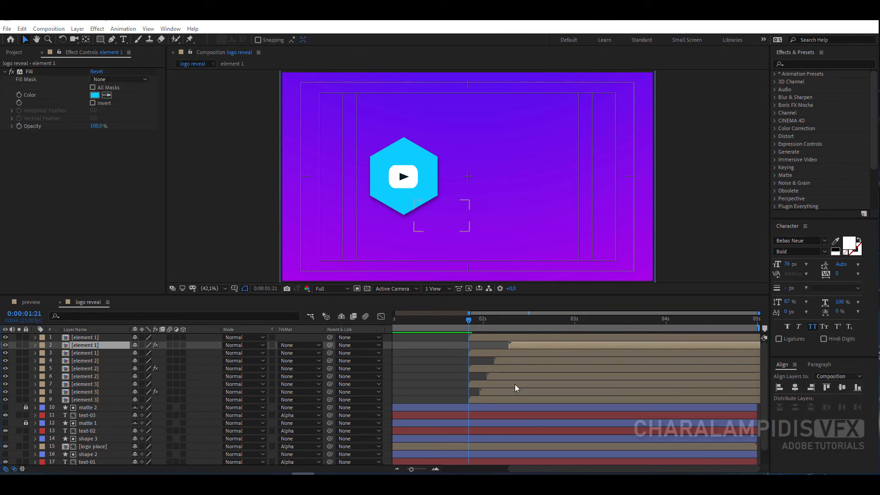
- Preview the staggered element animations from 0:00:01:21 and scrub on to 0:00:03:03
{"action": "left_click", "coordinate": [469, 320]}
{"action": "key", "text": "space"}
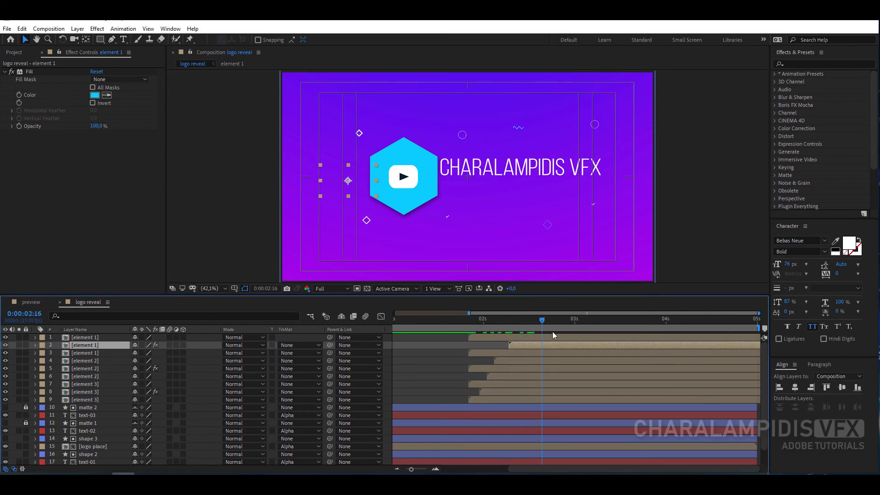
{"action": "left_click_drag", "start_coordinate": [461, 326], "coordinate": [587, 360]}
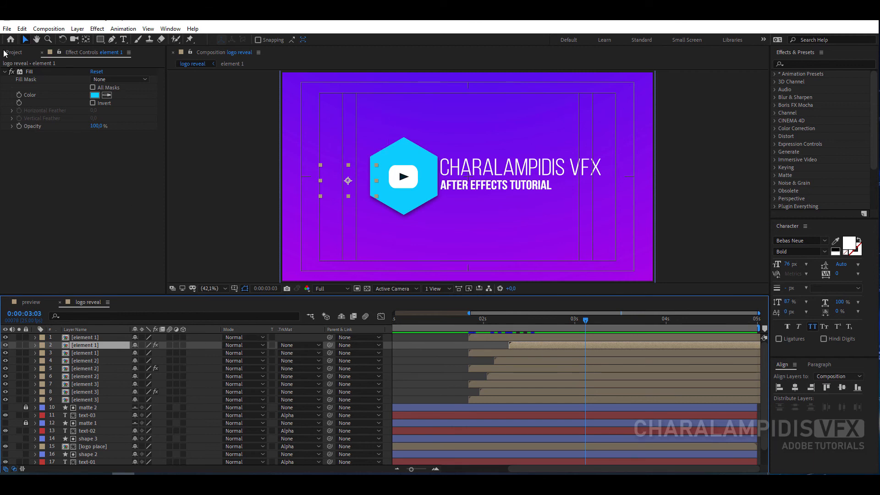
- Create a new adjustment layer, move it to the top of the layer order, and rename it zoom
{"action": "left_click", "coordinate": [5, 73]}
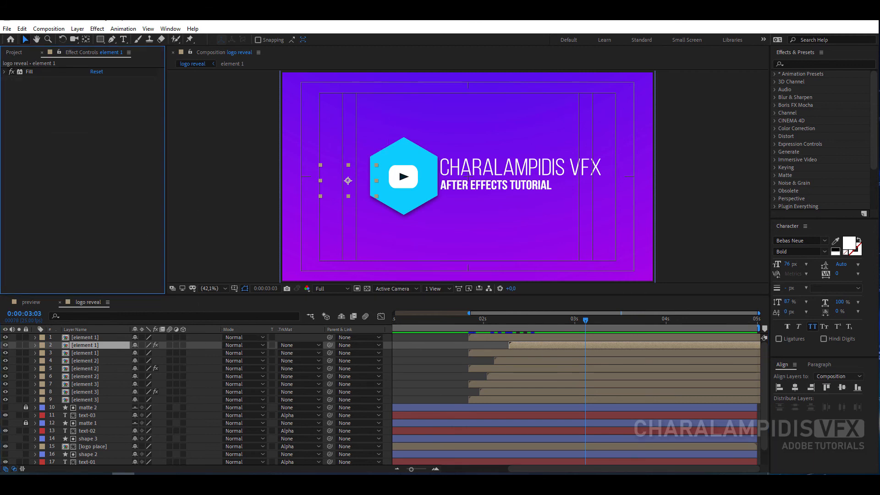
{"action": "left_click", "coordinate": [78, 28]}
{"action": "mouse_move", "coordinate": [94, 40]}
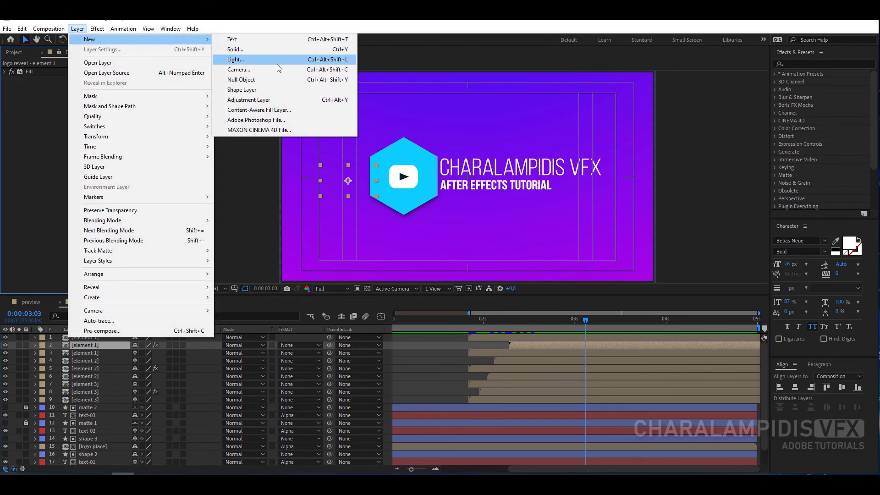
{"action": "left_click", "coordinate": [321, 100]}
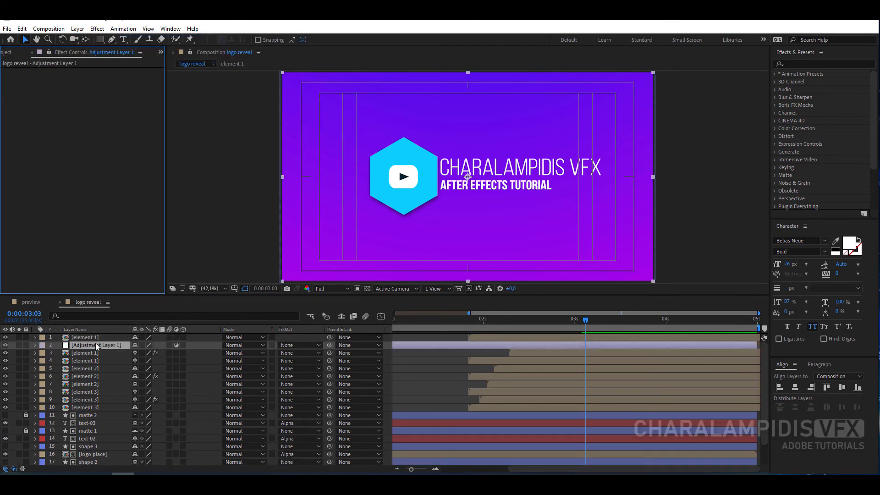
{"action": "left_click_drag", "start_coordinate": [97, 347], "coordinate": [98, 340]}
{"action": "key", "text": "Return"}
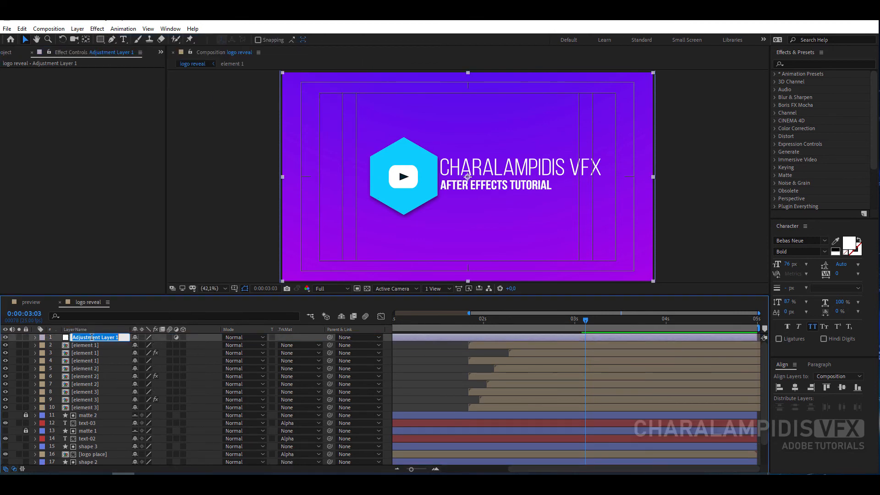
{"action": "type", "text": "zoom"}
{"action": "key", "text": "Return"}
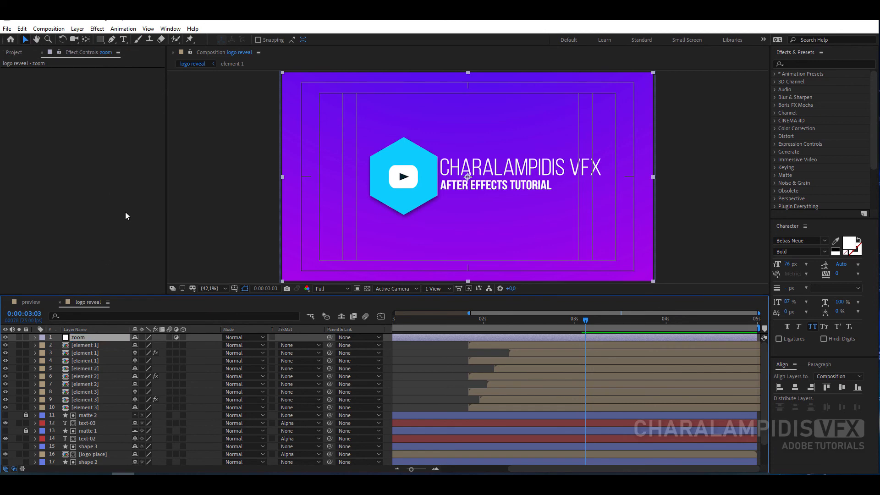
- Apply the Transform distort effect to the zoom layer and keyframe its Scale at 100 at 0:00:03:03
{"action": "left_click", "coordinate": [98, 28]}
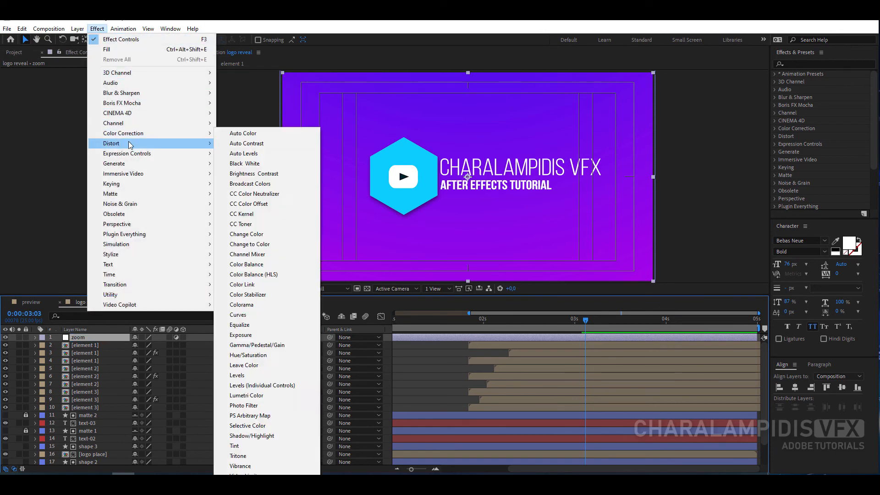
{"action": "mouse_move", "coordinate": [136, 145]}
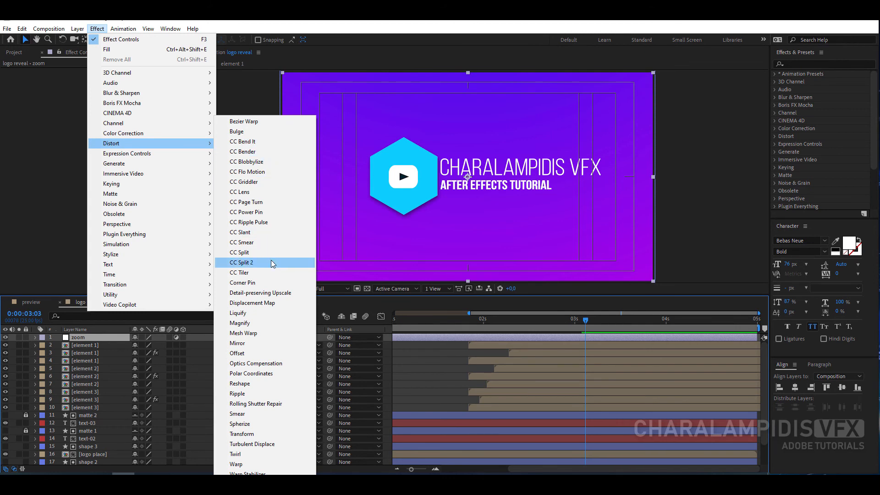
{"action": "left_click", "coordinate": [251, 434]}
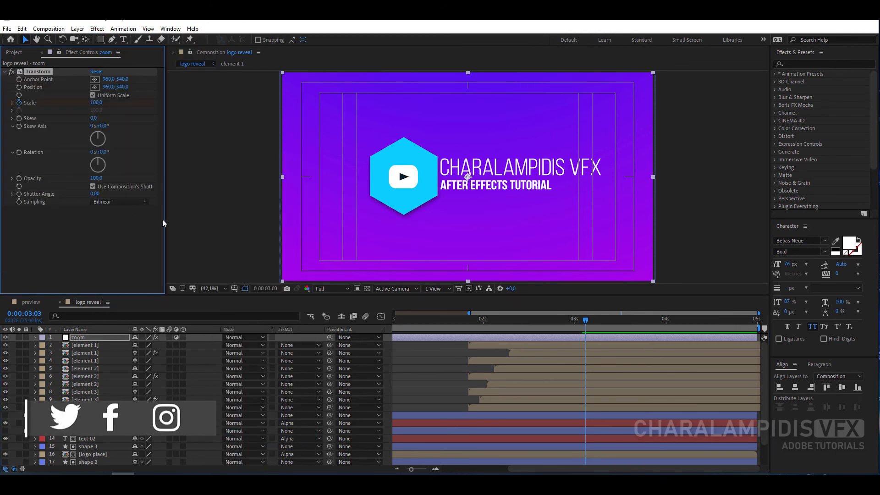
- Set the zoom layer's Transform Scale to 97 at 0:00:04:24
{"action": "left_click_drag", "start_coordinate": [586, 321], "coordinate": [757, 328]}
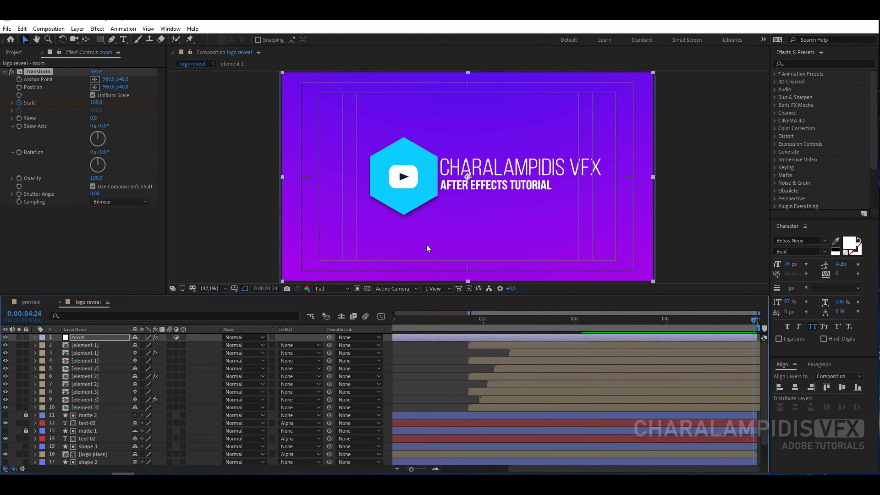
{"action": "left_click", "coordinate": [97, 103]}
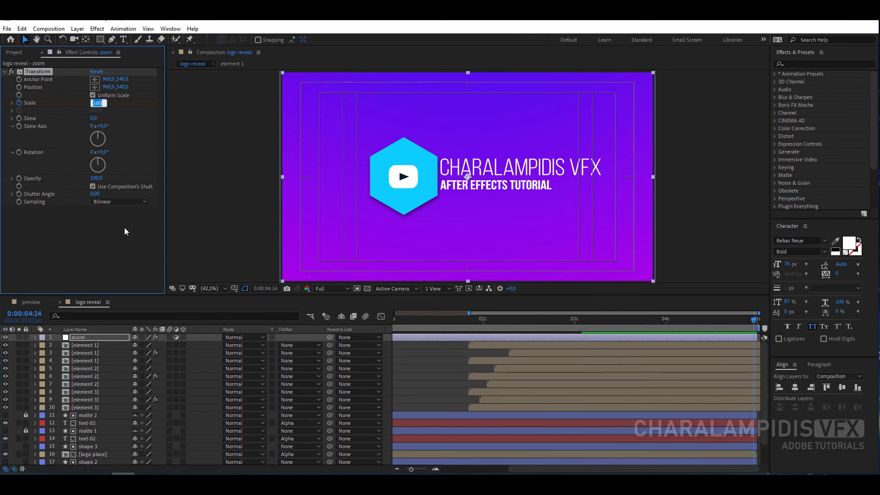
{"action": "type", "text": "97"}
{"action": "key", "text": "Return"}
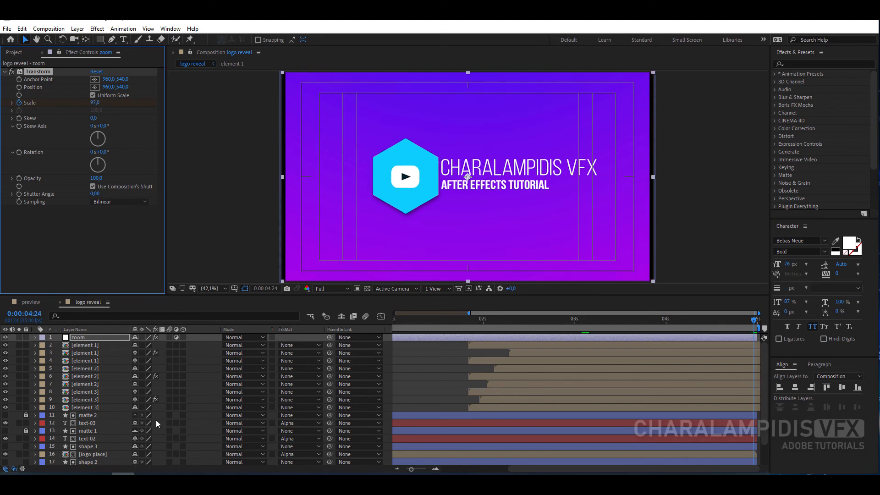
- Set the BG layer's Scale keyframe at 0:00:00:15 to 105% and collapse the layer's properties
{"action": "scroll", "coordinate": [92, 436], "scroll_direction": "down", "scroll_amount": 1}
{"action": "left_click", "coordinate": [78, 461]}
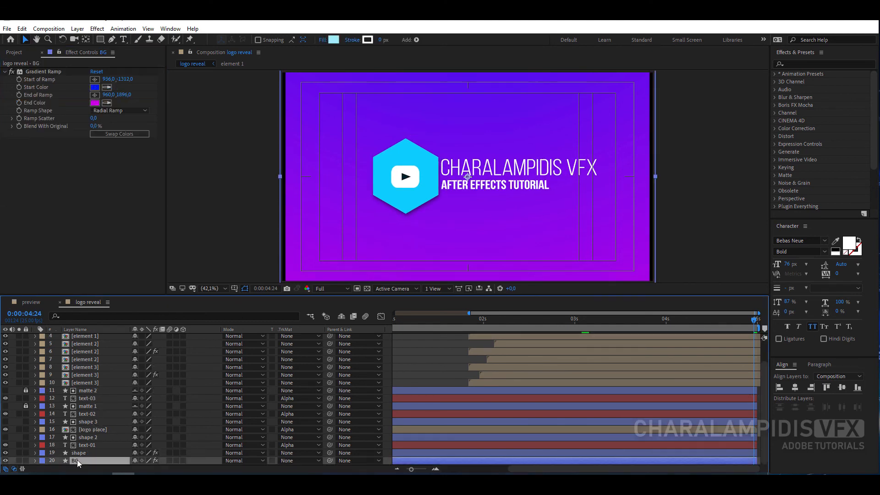
{"action": "key", "text": "s"}
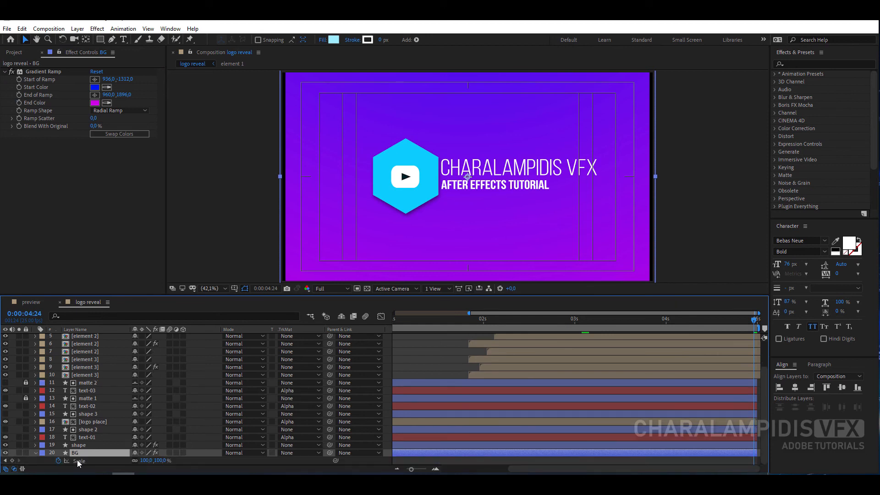
{"action": "left_click_drag", "start_coordinate": [471, 313], "coordinate": [337, 309]}
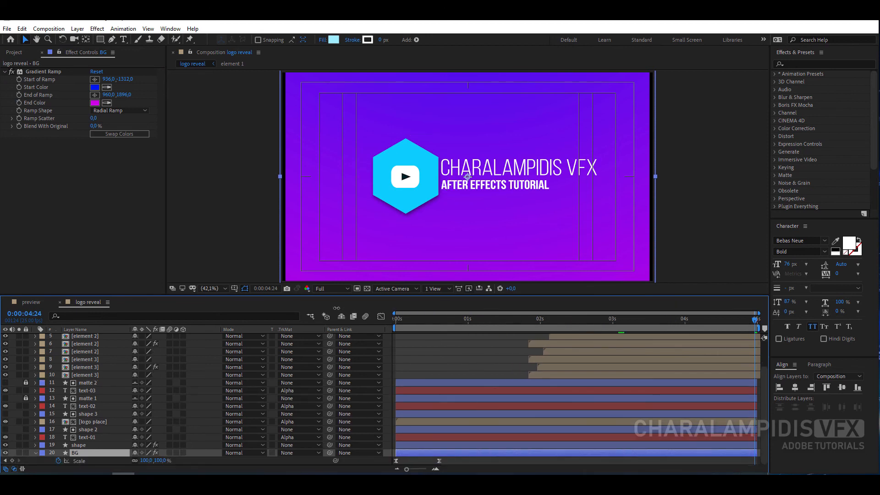
{"action": "left_click_drag", "start_coordinate": [426, 322], "coordinate": [439, 327]}
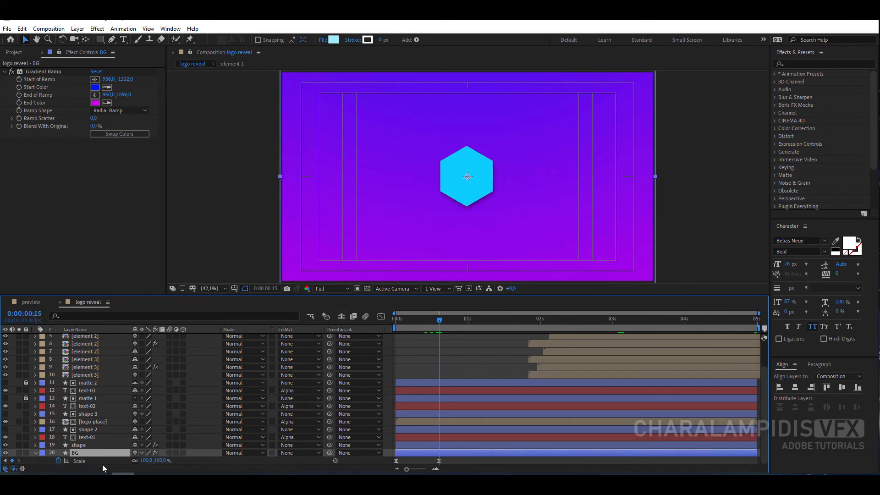
{"action": "left_click", "coordinate": [145, 461]}
{"action": "type", "text": "105"}
{"action": "key", "text": "Return"}
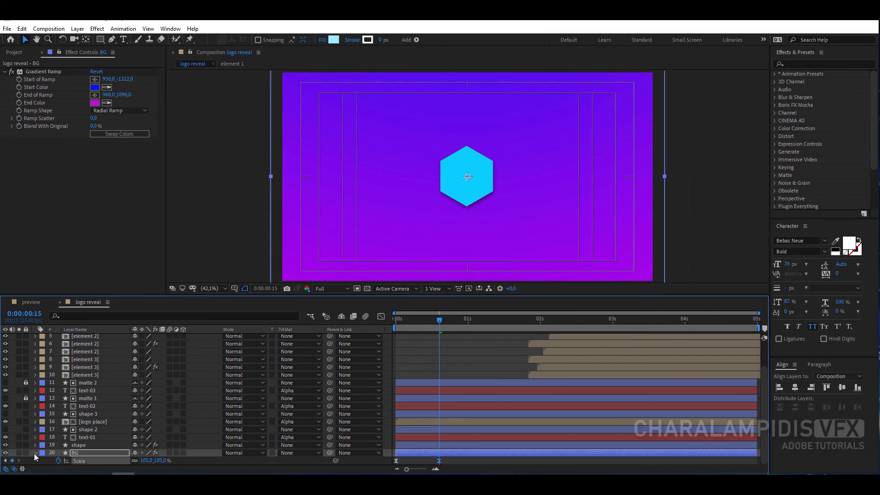
{"action": "left_click", "coordinate": [35, 453]}
- Return to the start of the composition and turn off its Title/Action Safe overlay
{"action": "key", "text": "Home"}
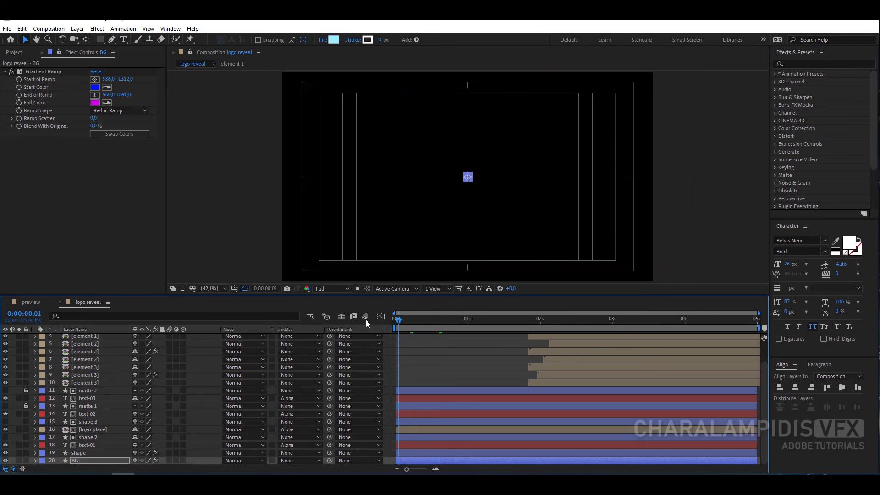
{"action": "left_click", "coordinate": [234, 288]}
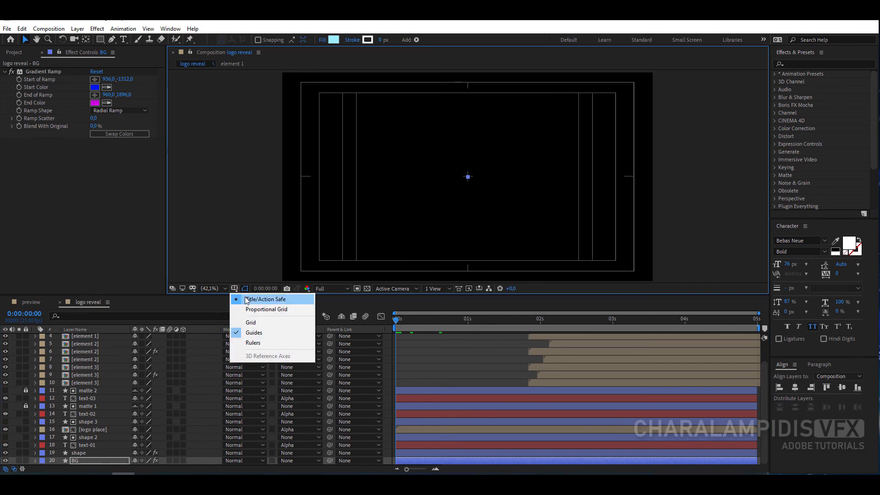
{"action": "left_click", "coordinate": [261, 298]}
- Deselect all layers and preview the logo reveal from the beginning
{"action": "left_click", "coordinate": [407, 347]}
{"action": "key", "text": "space"}
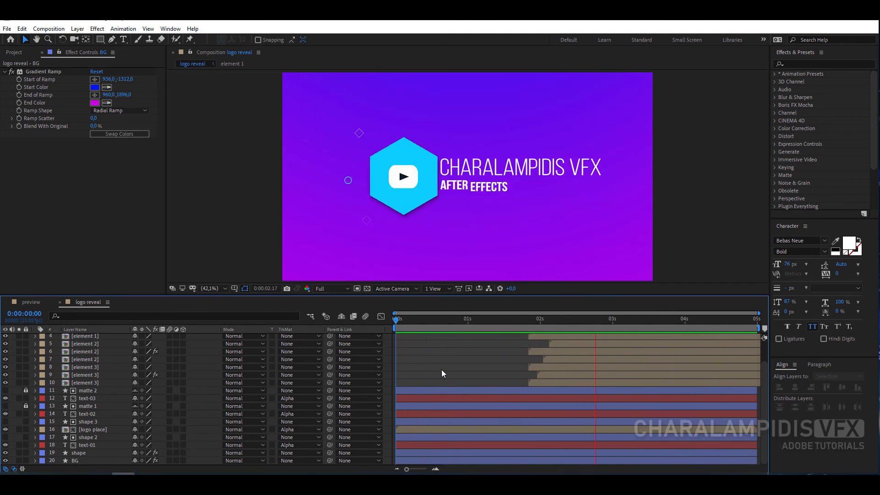
{"action": "key", "text": "space"}
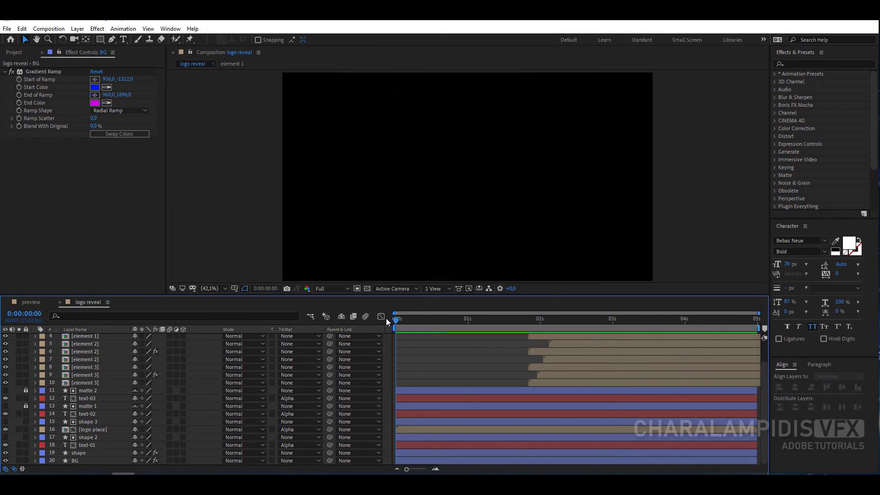
- Add a composition marker at 0:00:03:01 with no layers selected
{"action": "left_click_drag", "start_coordinate": [413, 329], "coordinate": [617, 340]}
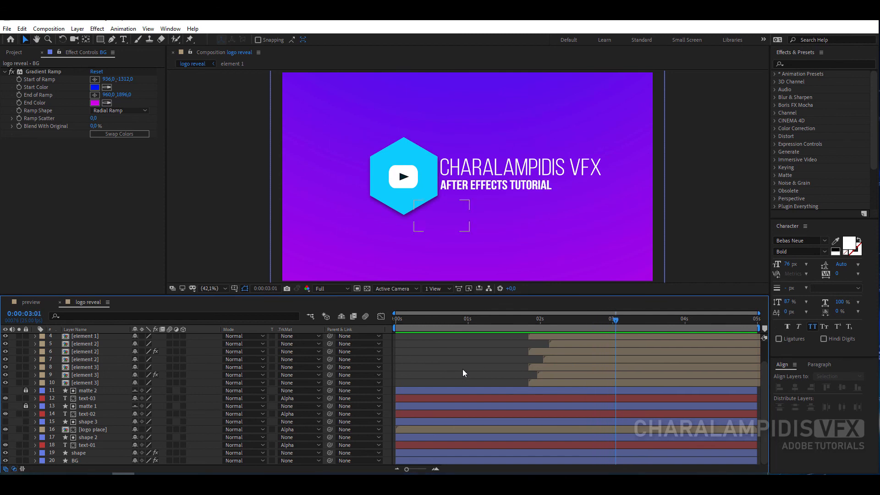
{"action": "left_click", "coordinate": [77, 29]}
{"action": "mouse_move", "coordinate": [143, 202]}
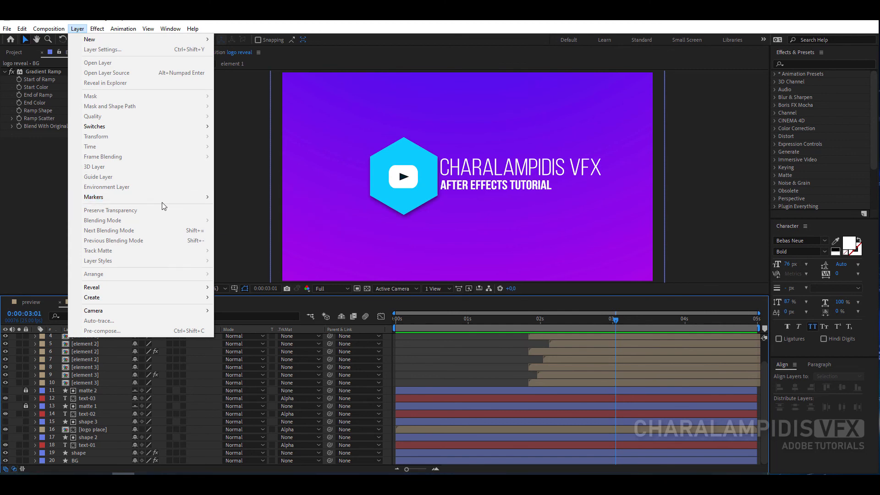
{"action": "mouse_move", "coordinate": [202, 198]}
{"action": "left_click", "coordinate": [269, 198]}
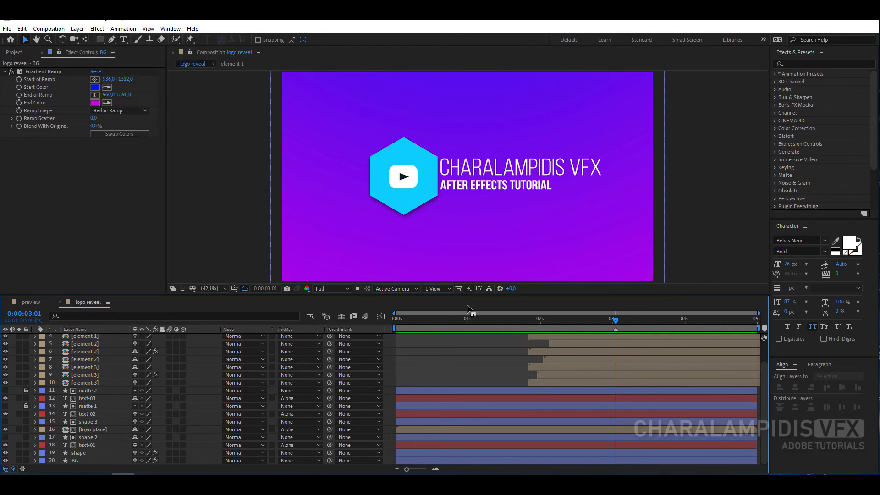
- Create a new 1920 x 1080, 25 fps composition named "final" with a duration of 10 seconds
{"action": "left_click", "coordinate": [48, 28]}
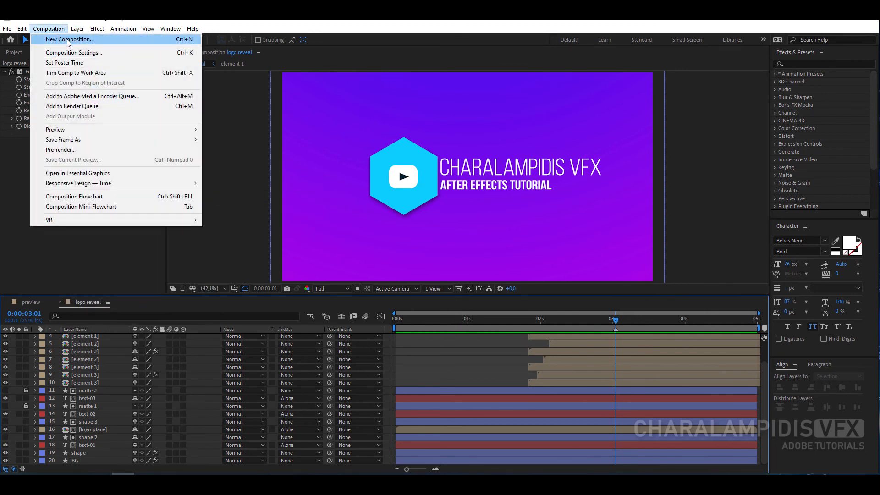
{"action": "left_click", "coordinate": [59, 39]}
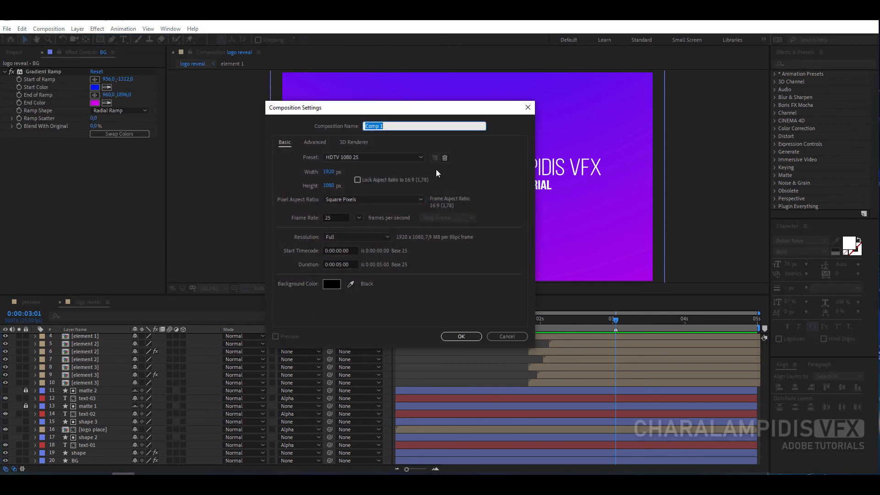
{"action": "type", "text": "final"}
{"action": "left_click", "coordinate": [342, 265]}
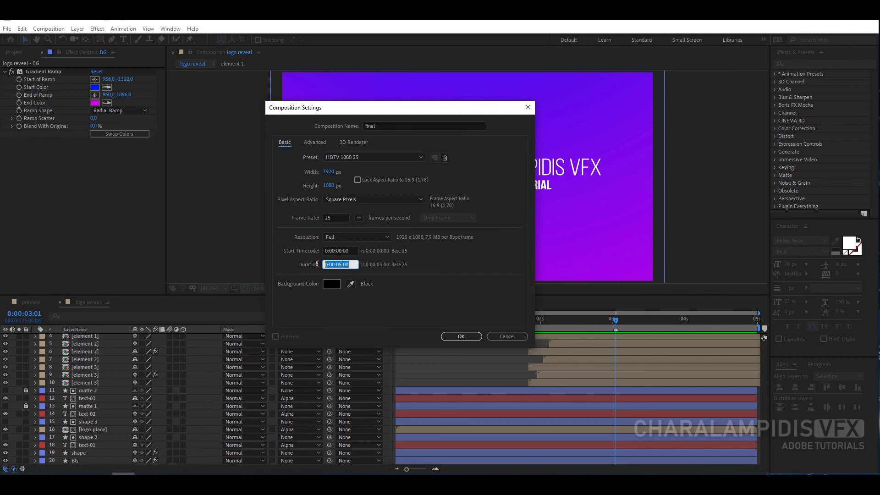
{"action": "type", "text": "10"}
{"action": "left_click", "coordinate": [471, 337]}
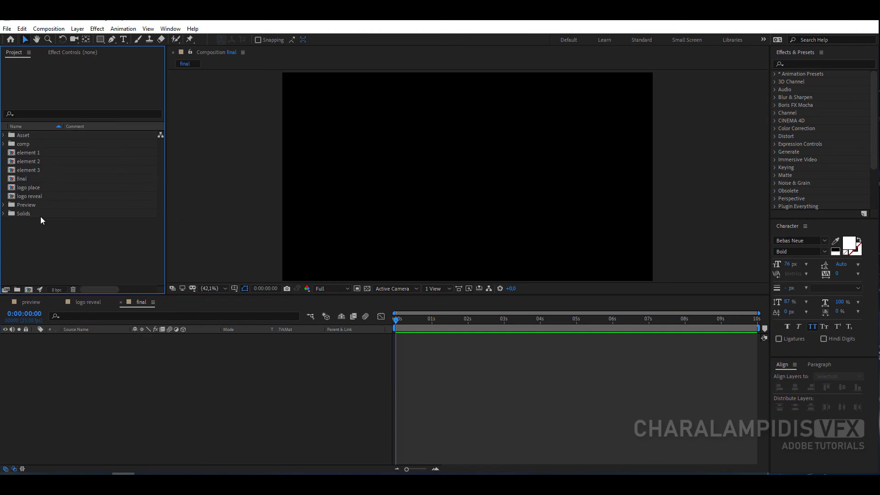
- Add the logo reveal composition to the final timeline and move the current time to its marker at 0:00:03:01
{"action": "left_click", "coordinate": [44, 197]}
{"action": "left_click_drag", "start_coordinate": [62, 276], "coordinate": [85, 393]}
{"action": "left_click_drag", "start_coordinate": [479, 320], "coordinate": [506, 323]}
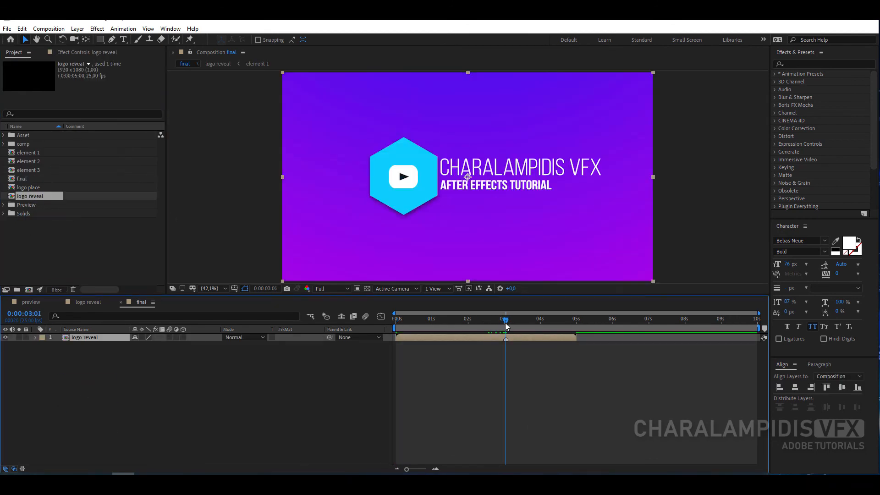
- Enable time remapping on the logo reveal layer and extend its out point to the 10-second end of the composition
{"action": "right_click", "coordinate": [101, 340]}
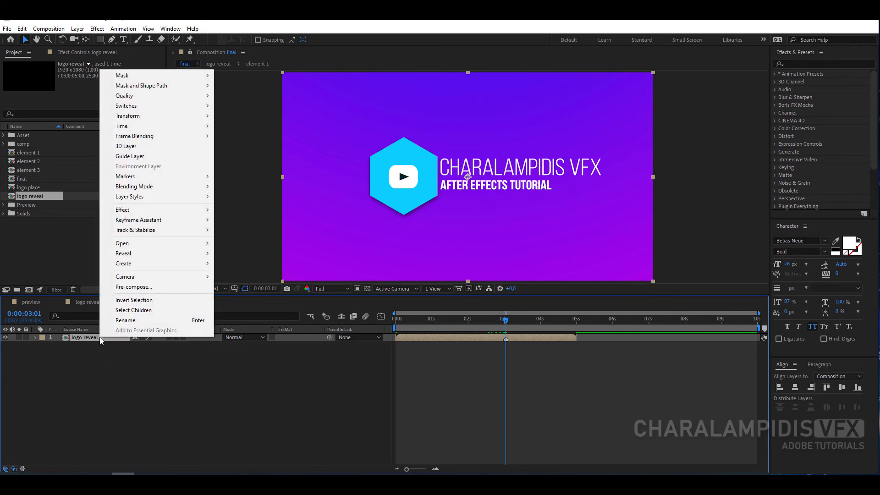
{"action": "mouse_move", "coordinate": [130, 127]}
{"action": "left_click", "coordinate": [230, 130]}
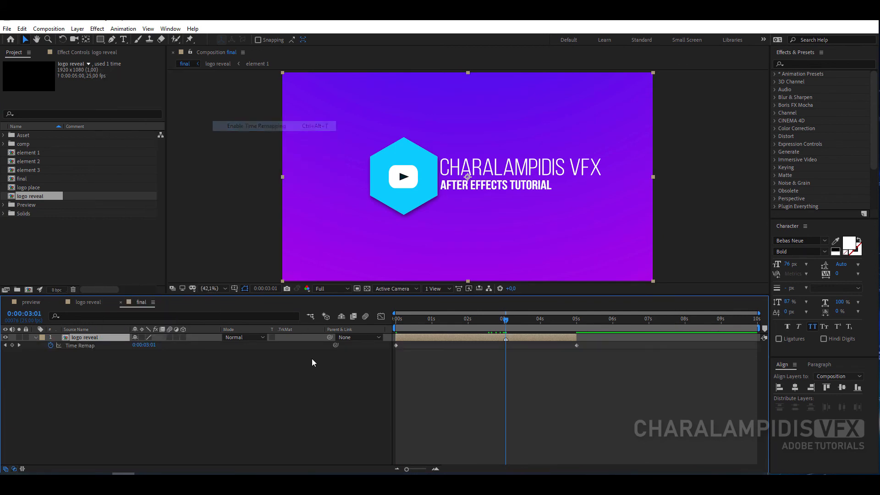
{"action": "left_click_drag", "start_coordinate": [572, 338], "coordinate": [756, 338]}
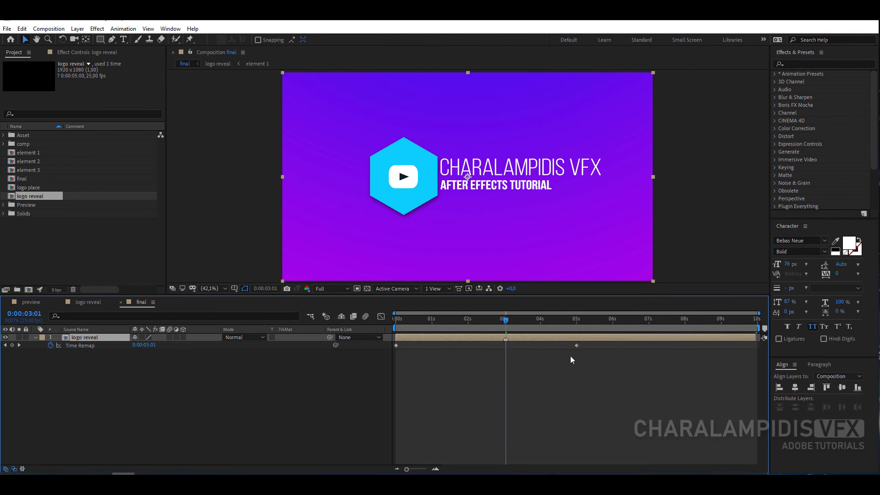
- Add a Time Remap keyframe at 0:00:03:01, shift the last keyframe to the composition's end and the new one to about 4.6 seconds
{"action": "left_click", "coordinate": [13, 345]}
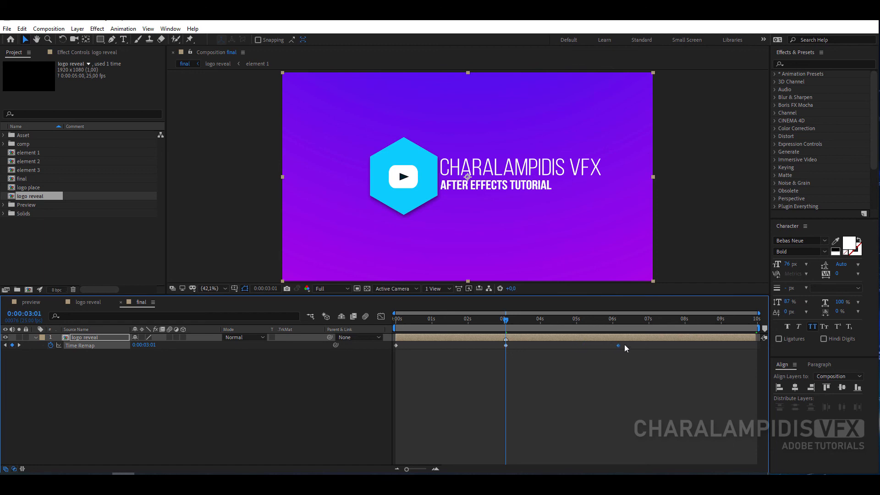
{"action": "left_click_drag", "start_coordinate": [625, 346], "coordinate": [756, 353]}
{"action": "left_click_drag", "start_coordinate": [507, 345], "coordinate": [562, 346]}
- Return to the start of the final composition, collapse the logo reveal layer's properties and select the layer
{"action": "left_click_drag", "start_coordinate": [434, 320], "coordinate": [349, 320]}
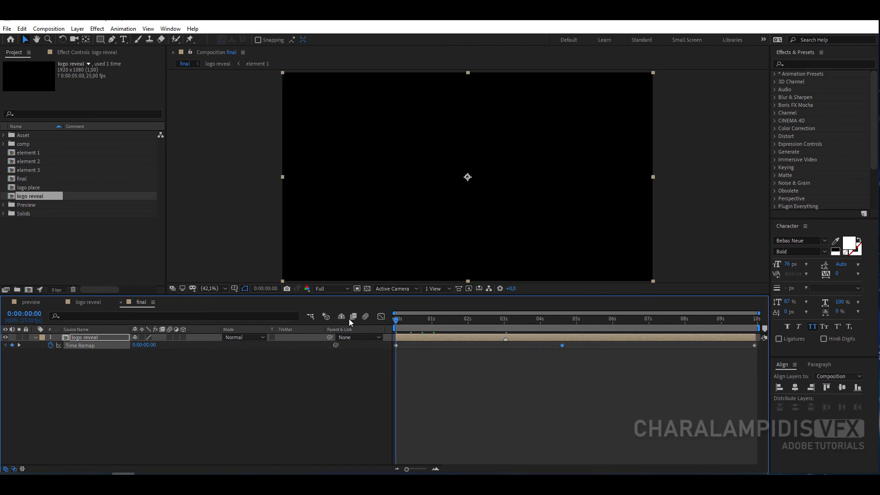
{"action": "left_click", "coordinate": [35, 337]}
{"action": "left_click", "coordinate": [96, 338]}
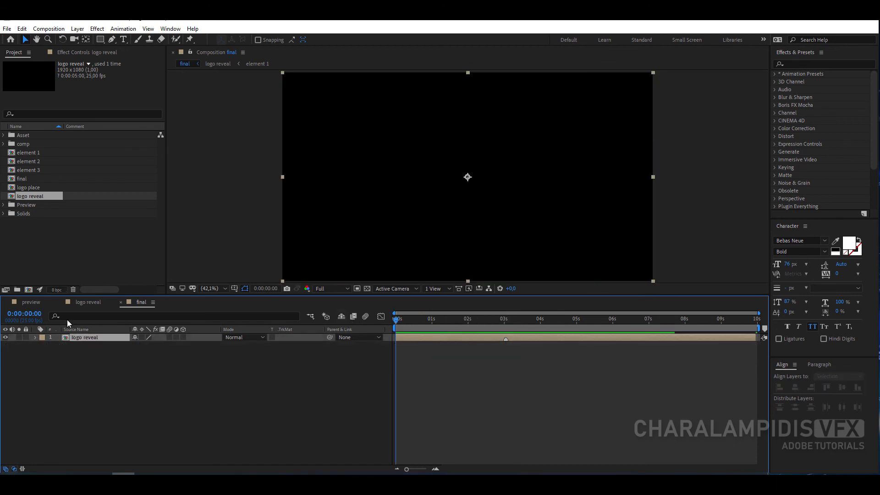
- Send the final composition to the Adobe Media Encoder queue and open its export settings there
{"action": "left_click", "coordinate": [48, 28]}
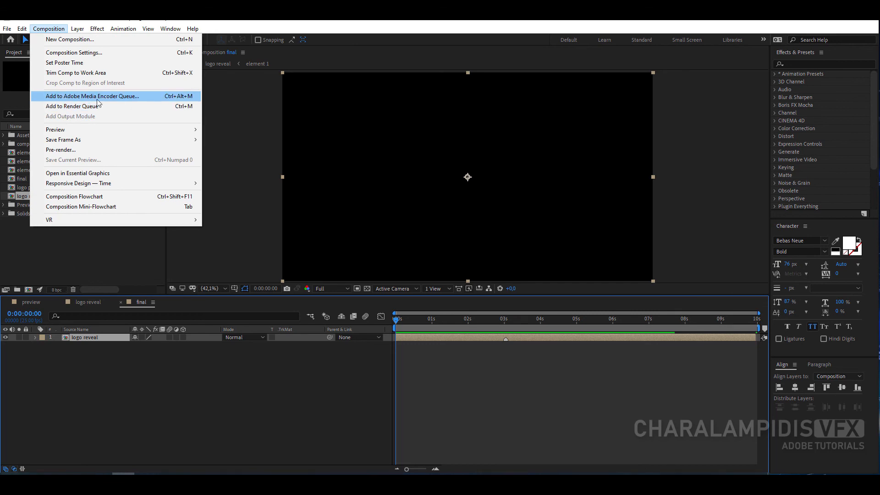
{"action": "left_click", "coordinate": [125, 98]}
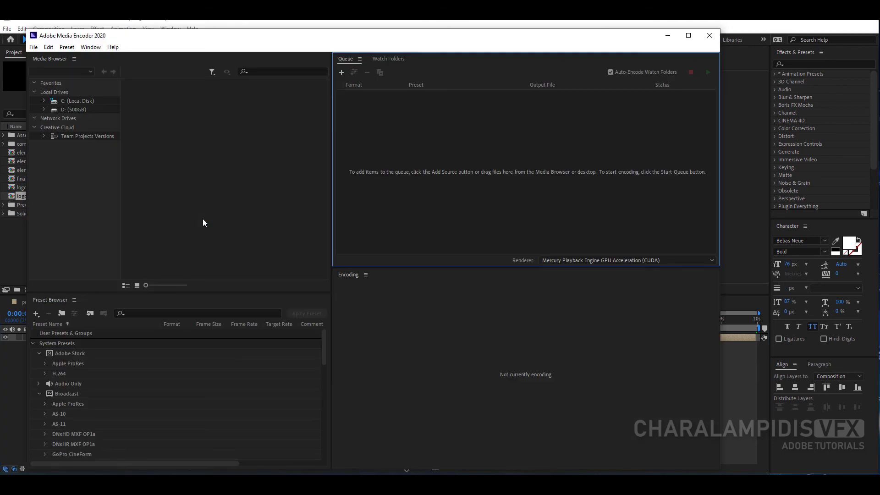
{"action": "left_click", "coordinate": [456, 105]}
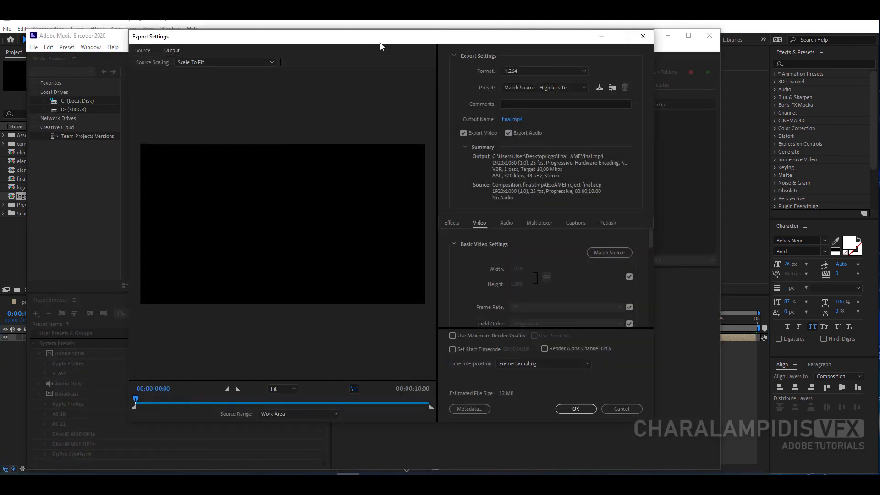
{"action": "left_click_drag", "start_coordinate": [380, 43], "coordinate": [356, 42]}
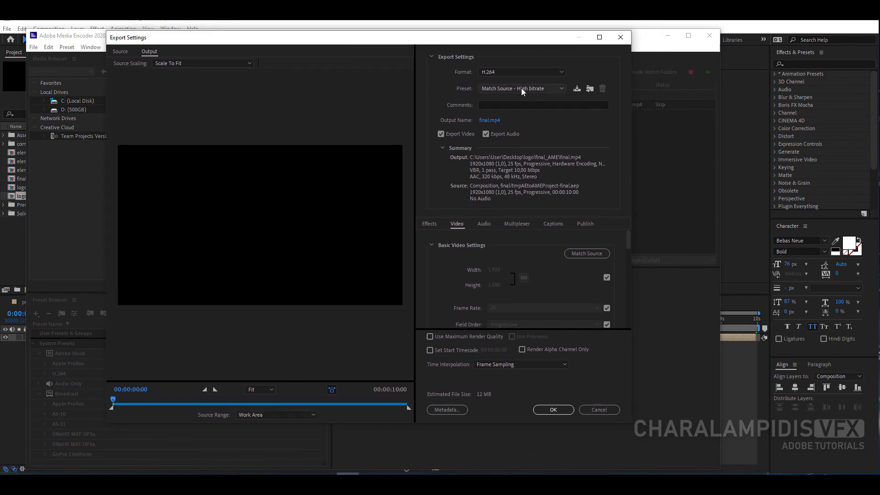
- Choose the H.264 format with the Match Source - High bitrate preset and enable Use Maximum Render Quality
{"action": "left_click", "coordinate": [510, 74]}
{"action": "left_click", "coordinate": [507, 207]}
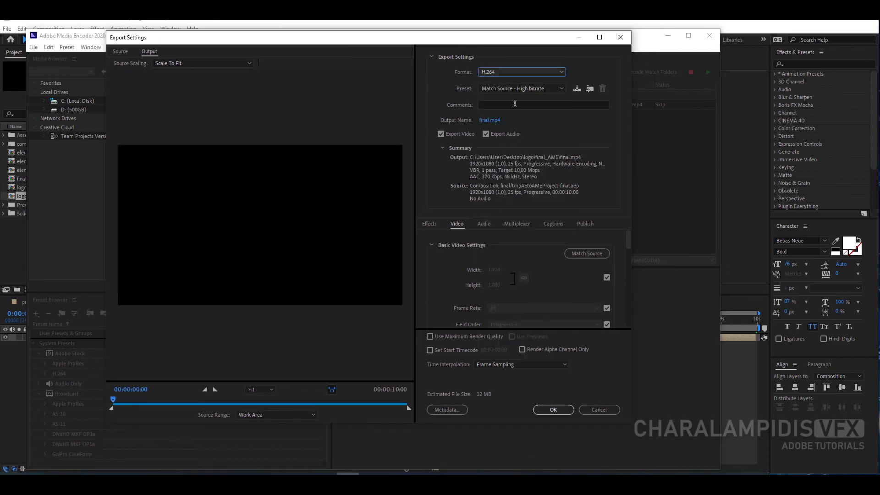
{"action": "left_click", "coordinate": [506, 89]}
{"action": "left_click", "coordinate": [508, 100]}
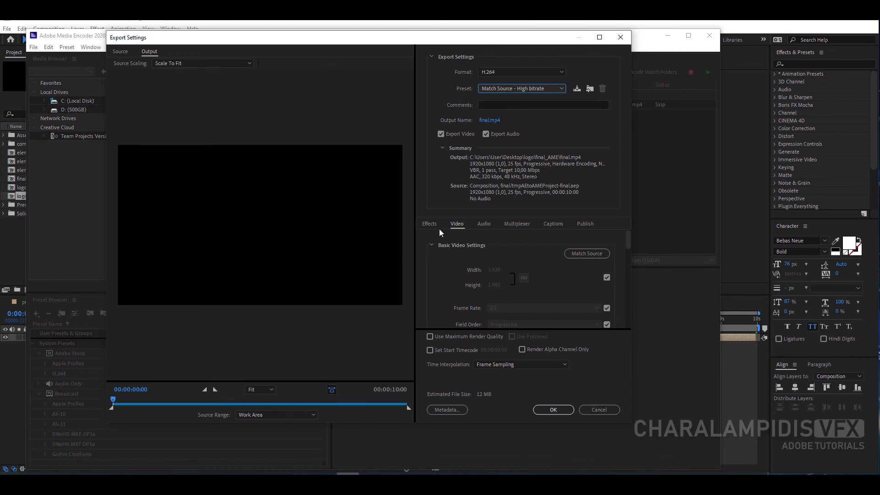
{"action": "left_click", "coordinate": [431, 338]}
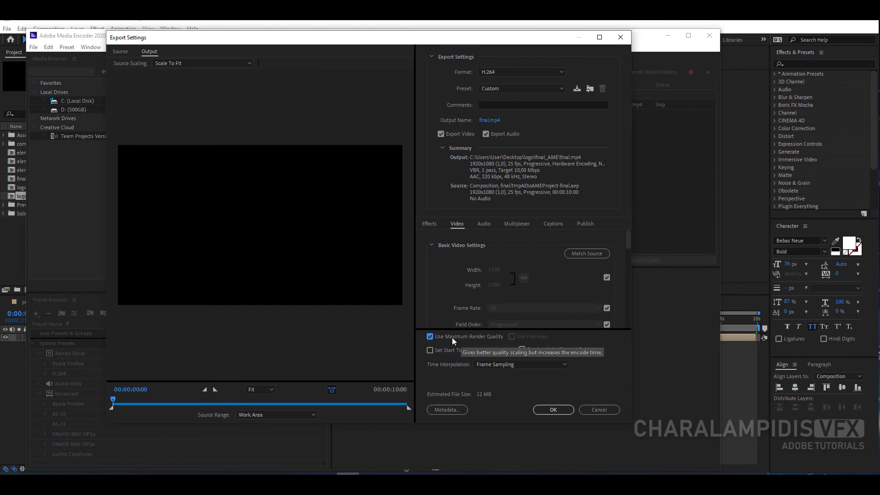
- Set the output file to final.mp4 in the logo folder and accept the export settings
{"action": "left_click", "coordinate": [490, 121]}
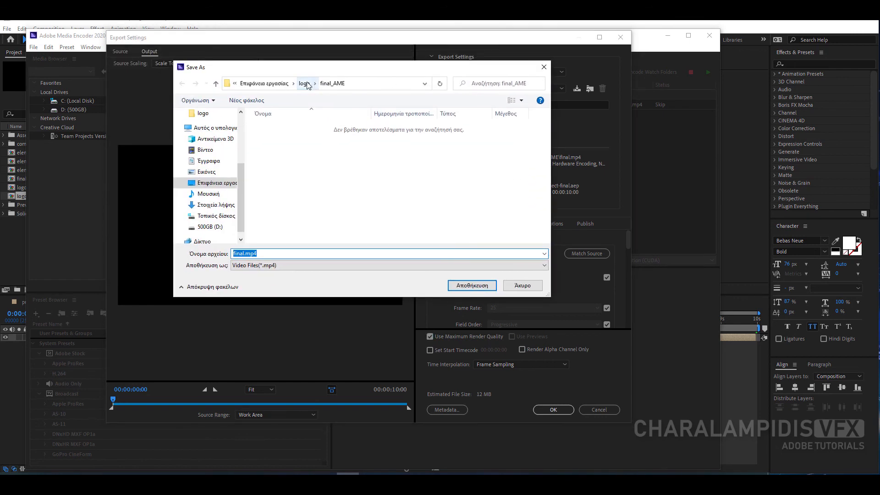
{"action": "left_click", "coordinate": [304, 82]}
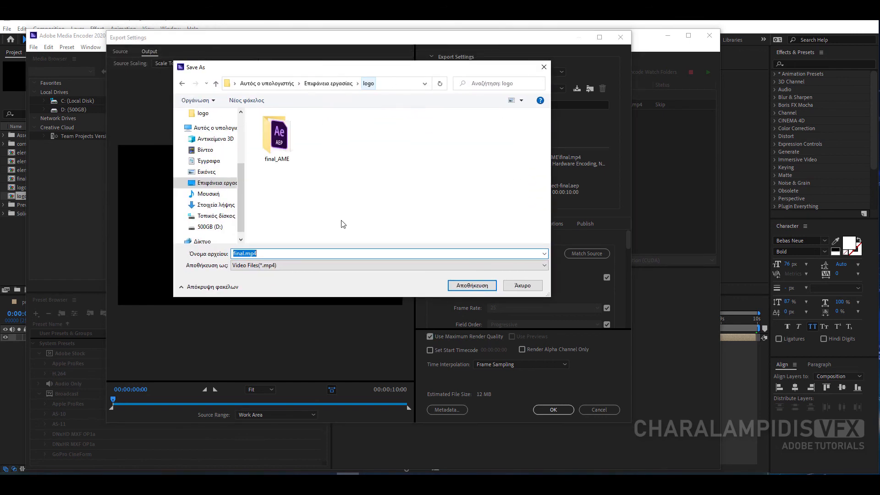
{"action": "left_click", "coordinate": [494, 289]}
{"action": "left_click", "coordinate": [559, 409]}
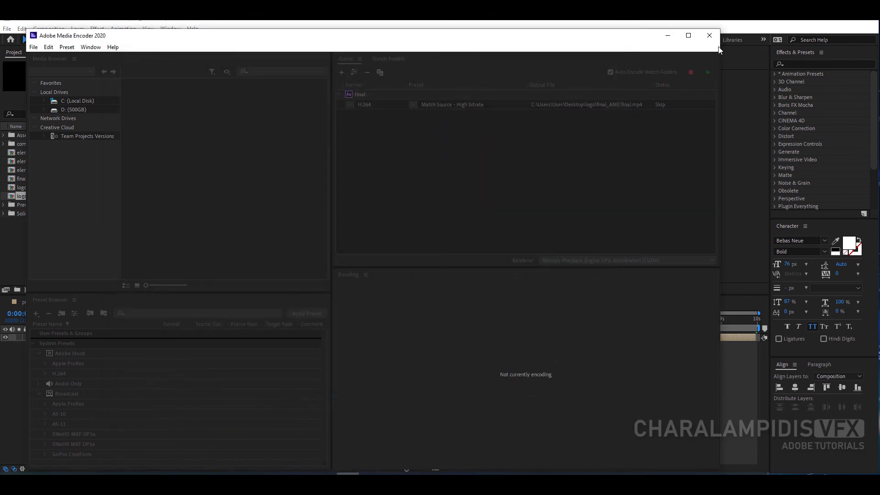
- Start the queue to encode the final composition
{"action": "left_click", "coordinate": [709, 73]}
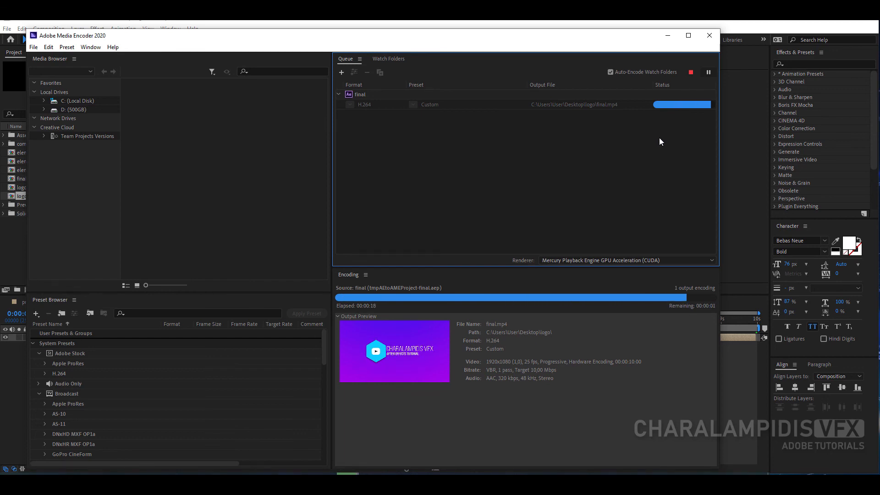
{"action": "left_click", "coordinate": [699, 52]}
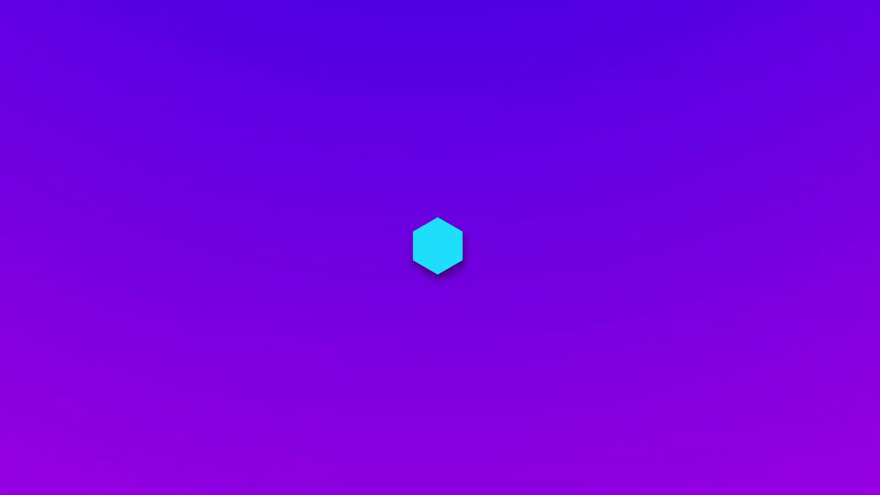